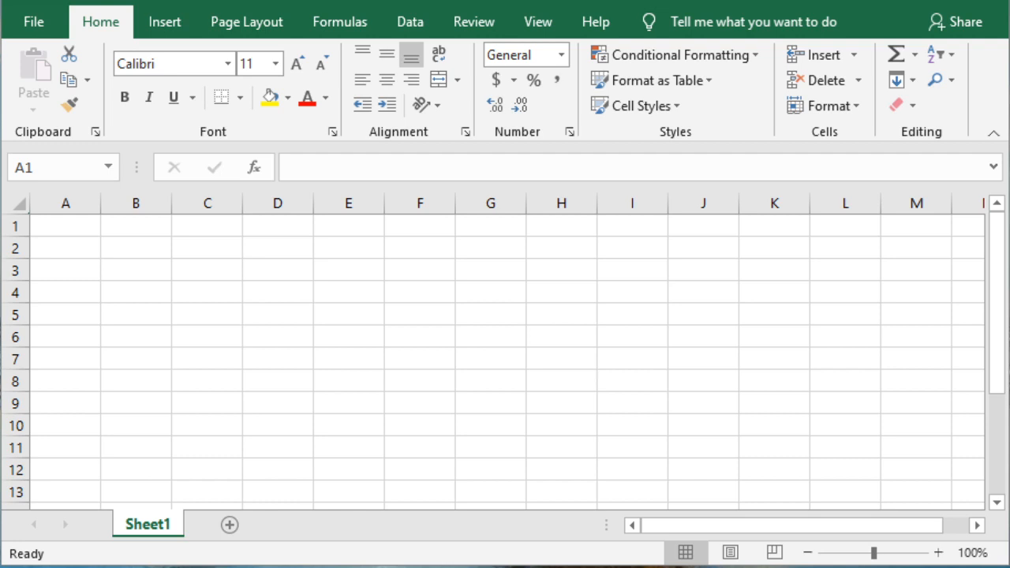
{"action": "left_click", "coordinate": [74, 231]}
{"action": "left_click", "coordinate": [168, 268]}
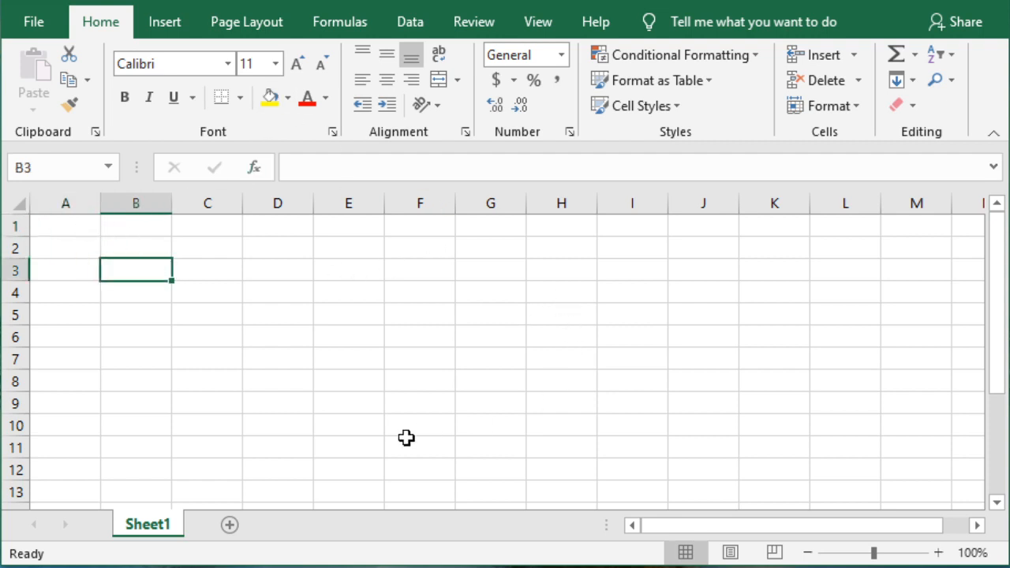
{"action": "left_click_drag", "start_coordinate": [74, 224], "coordinate": [65, 358]}
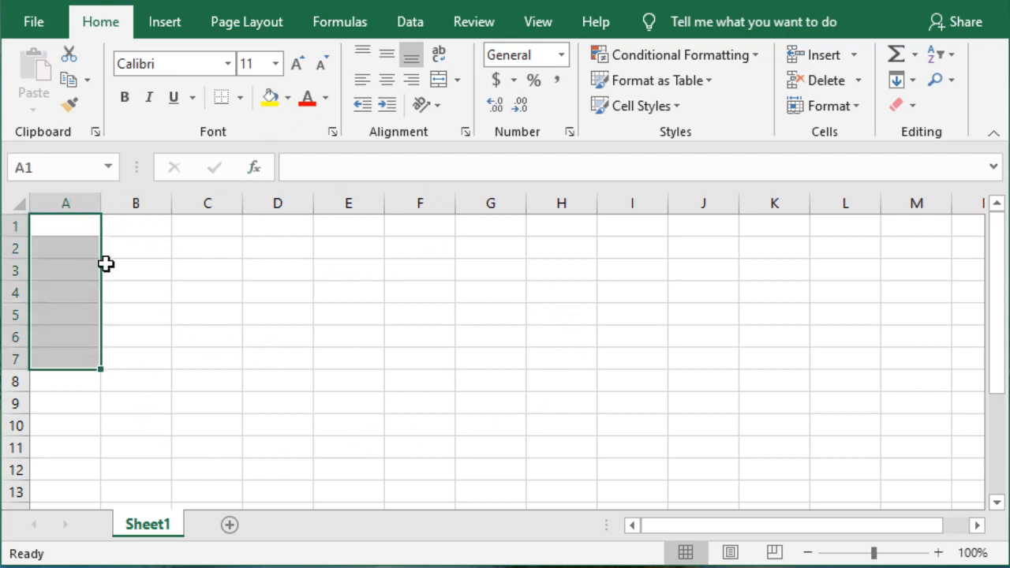
{"action": "left_click_drag", "start_coordinate": [133, 251], "coordinate": [348, 269]}
{"action": "left_click", "coordinate": [266, 294]}
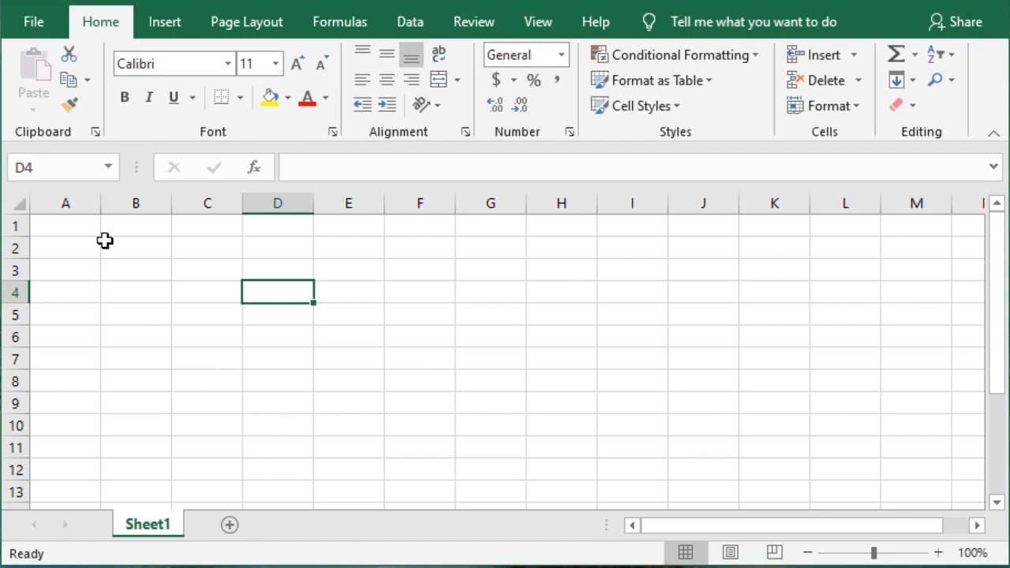
{"action": "left_click_drag", "start_coordinate": [74, 229], "coordinate": [69, 313]}
{"action": "left_click_drag", "start_coordinate": [133, 226], "coordinate": [146, 343]}
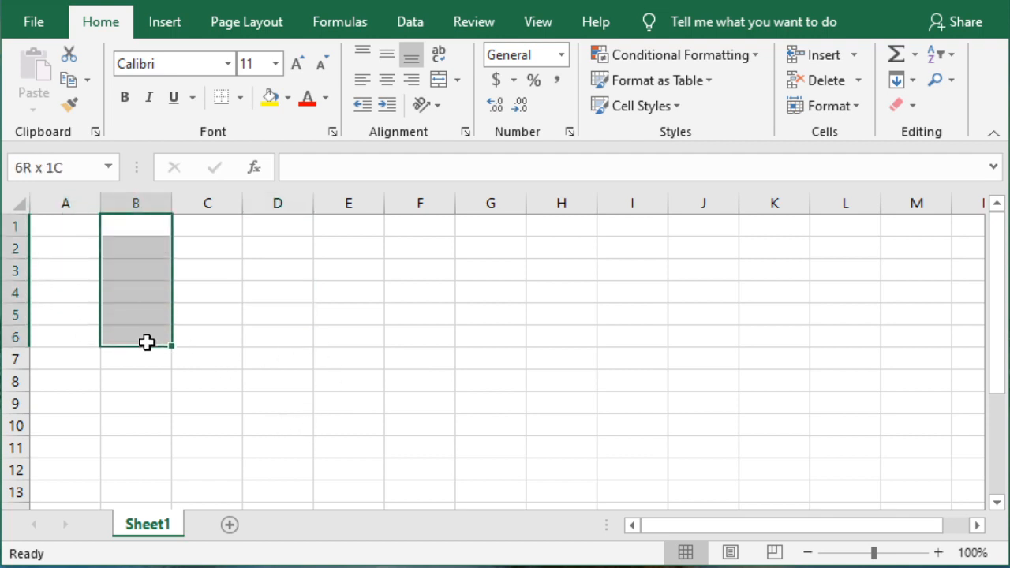
{"action": "left_click", "coordinate": [294, 318]}
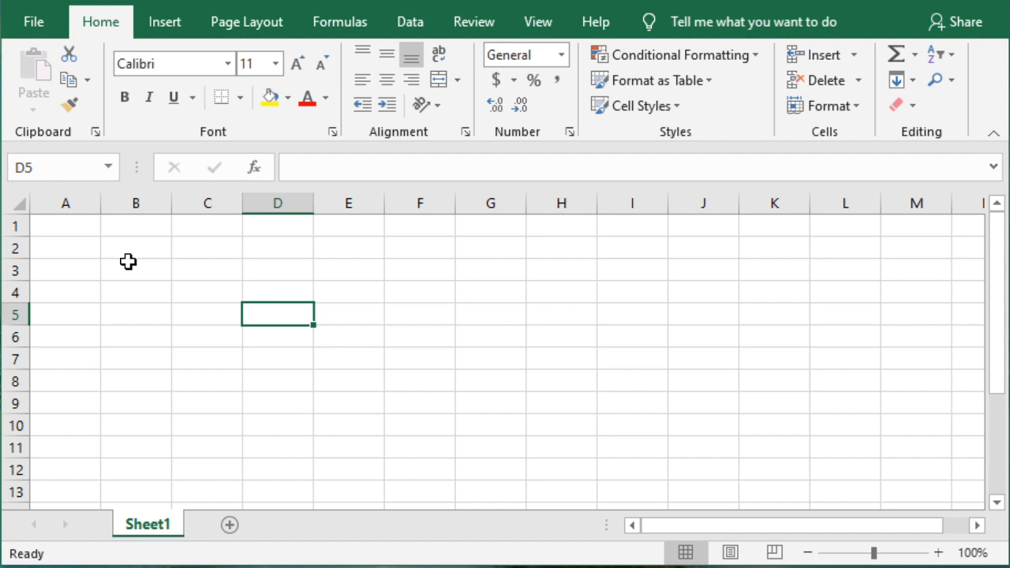
{"action": "left_click", "coordinate": [92, 265]}
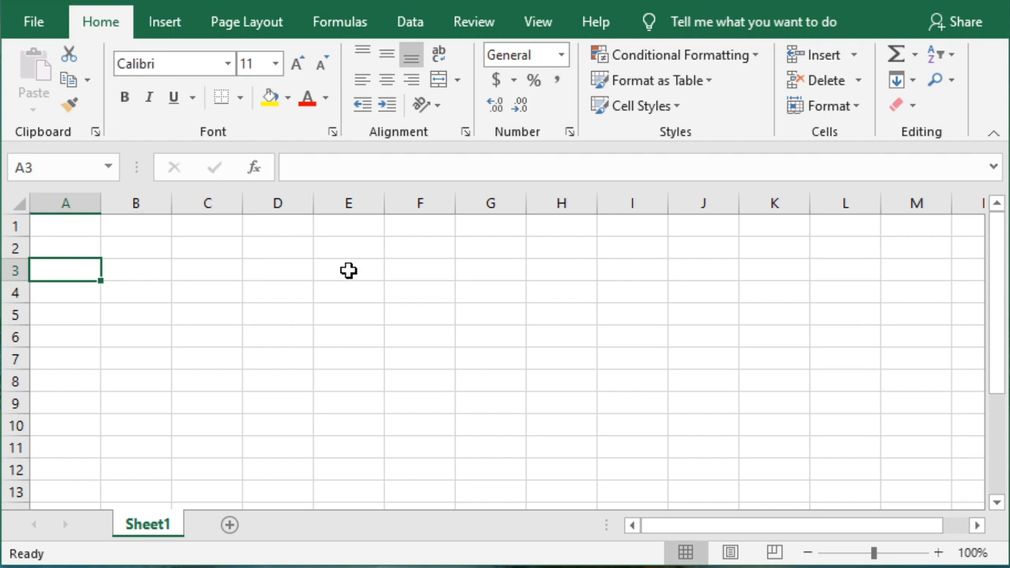
Browse the gallery of new workbook templates, including tutorials, calendars, budgets and invoices, and return to the worksheet.
{"action": "left_click", "coordinate": [38, 22]}
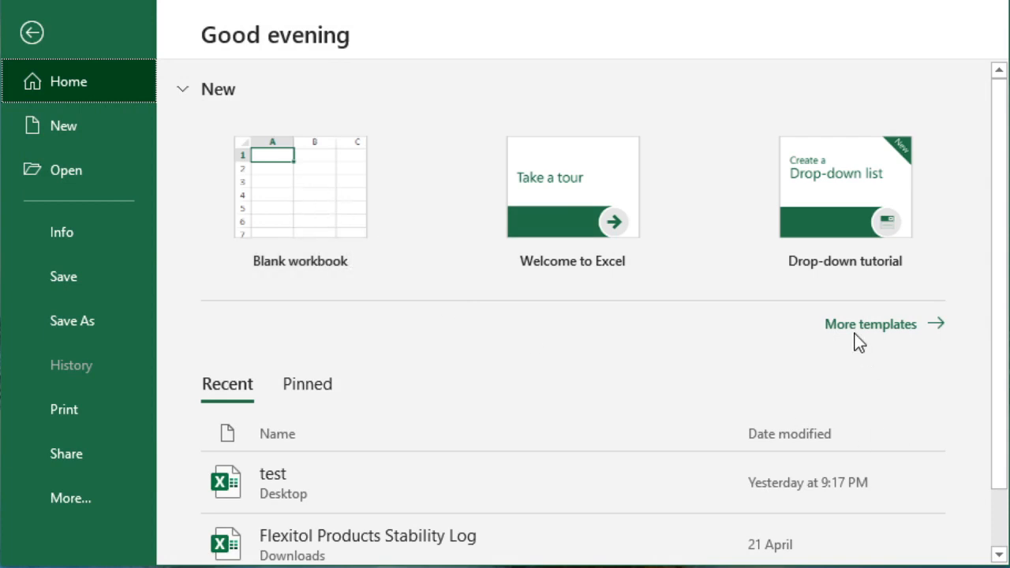
{"action": "left_click", "coordinate": [874, 332]}
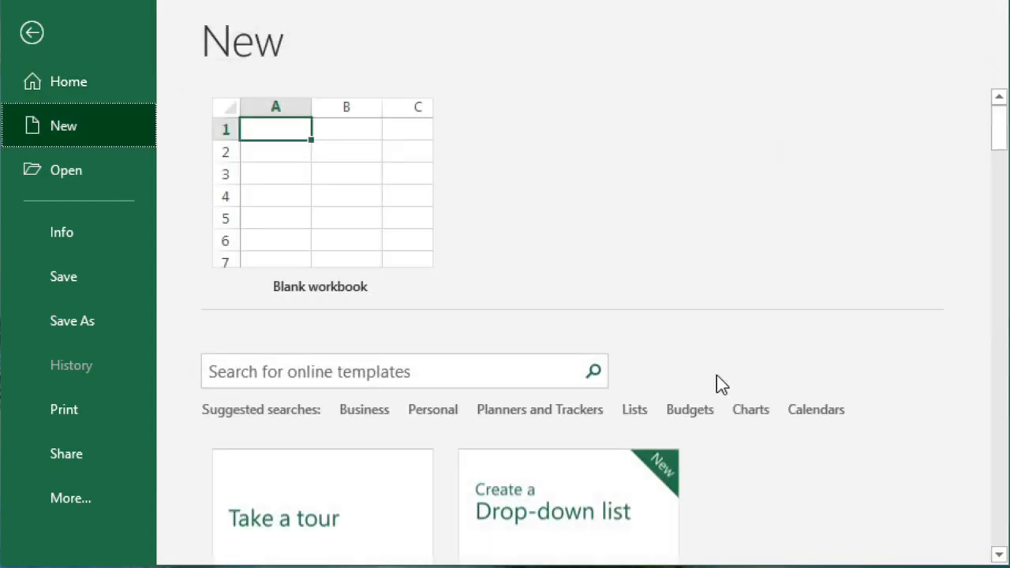
{"action": "scroll", "coordinate": [605, 376], "scroll_direction": "down", "scroll_amount": 3}
{"action": "scroll", "coordinate": [602, 375], "scroll_direction": "down", "scroll_amount": 3}
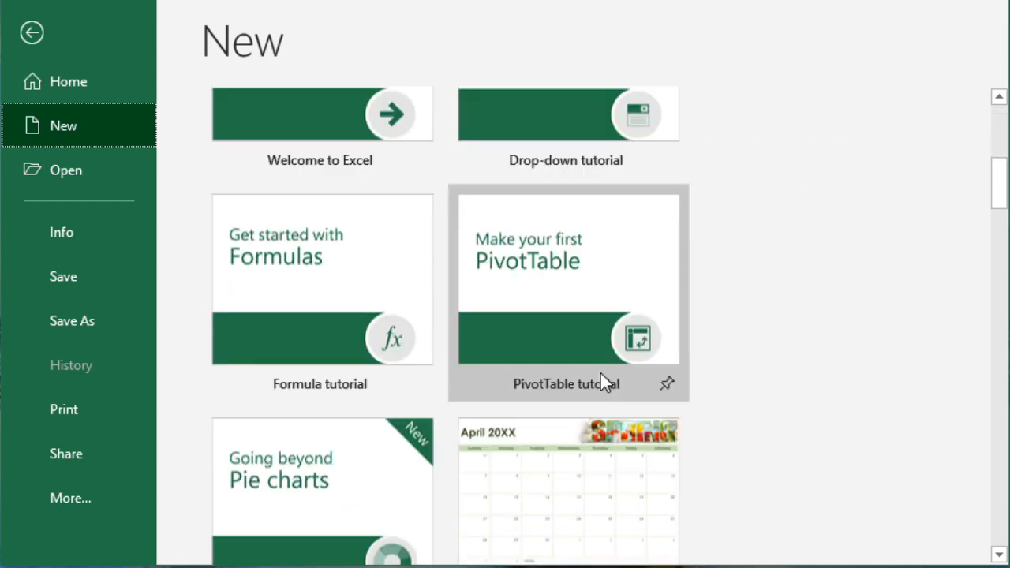
{"action": "scroll", "coordinate": [599, 373], "scroll_direction": "down", "scroll_amount": 2}
{"action": "scroll", "coordinate": [597, 373], "scroll_direction": "down", "scroll_amount": 10}
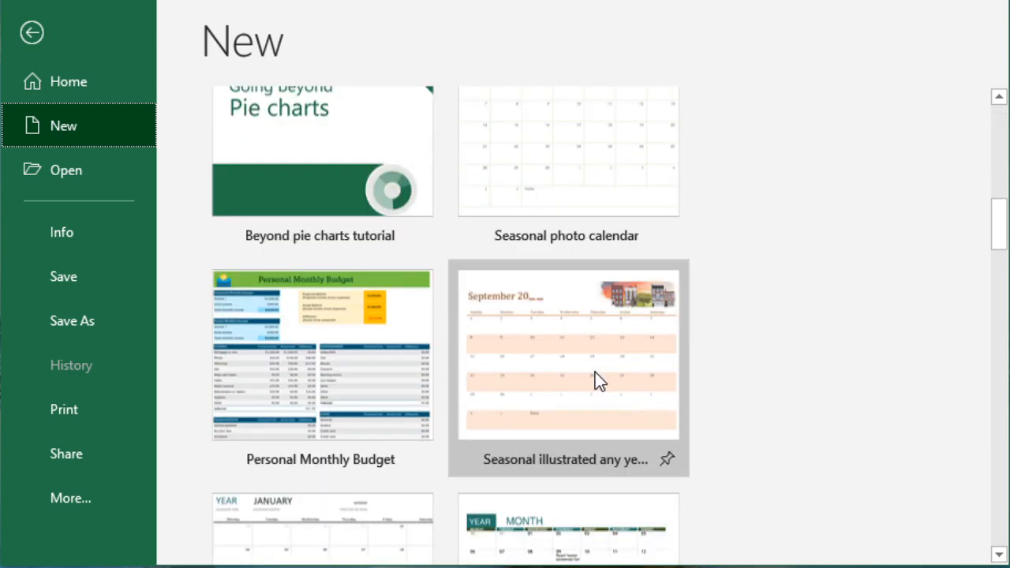
{"action": "scroll", "coordinate": [583, 379], "scroll_direction": "down", "scroll_amount": 3}
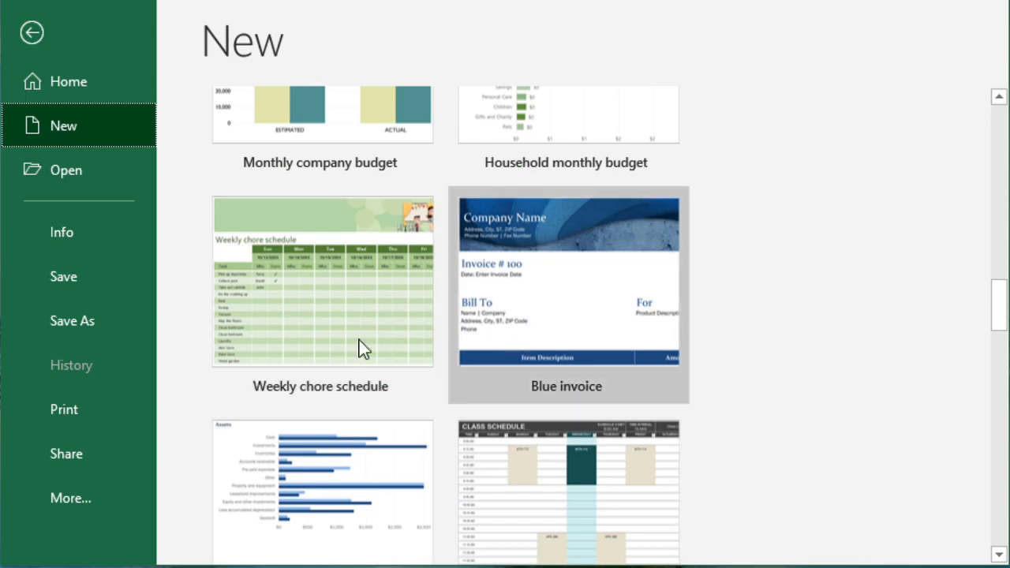
{"action": "scroll", "coordinate": [338, 329], "scroll_direction": "up", "scroll_amount": 10}
{"action": "scroll", "coordinate": [335, 329], "scroll_direction": "up", "scroll_amount": 2}
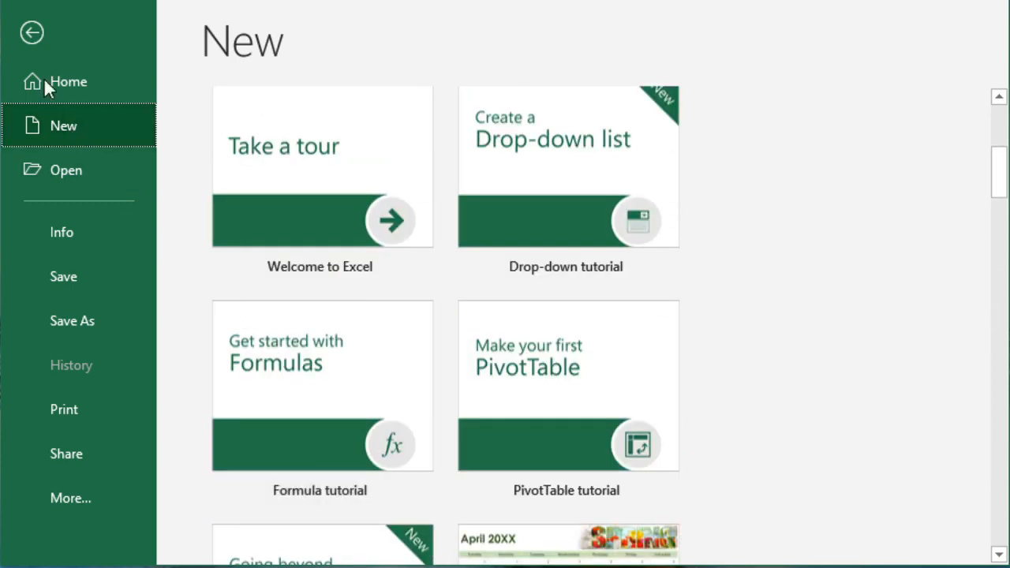
{"action": "left_click", "coordinate": [32, 32]}
{"action": "left_click", "coordinate": [191, 311]}
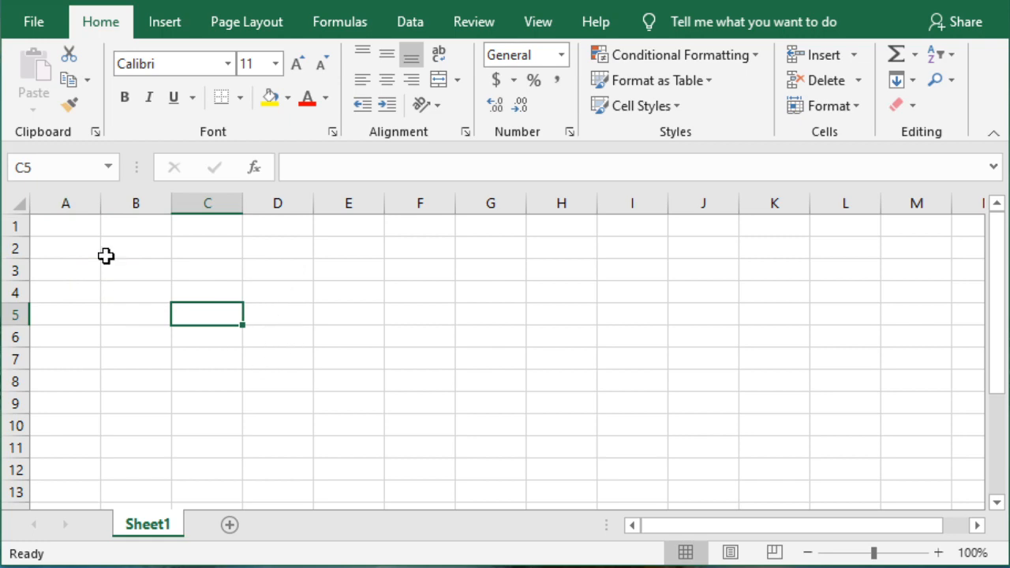
{"action": "left_click", "coordinate": [32, 22]}
{"action": "left_click", "coordinate": [31, 33]}
{"action": "left_click", "coordinate": [168, 22]}
{"action": "left_click", "coordinate": [252, 24]}
{"action": "left_click", "coordinate": [356, 25]}
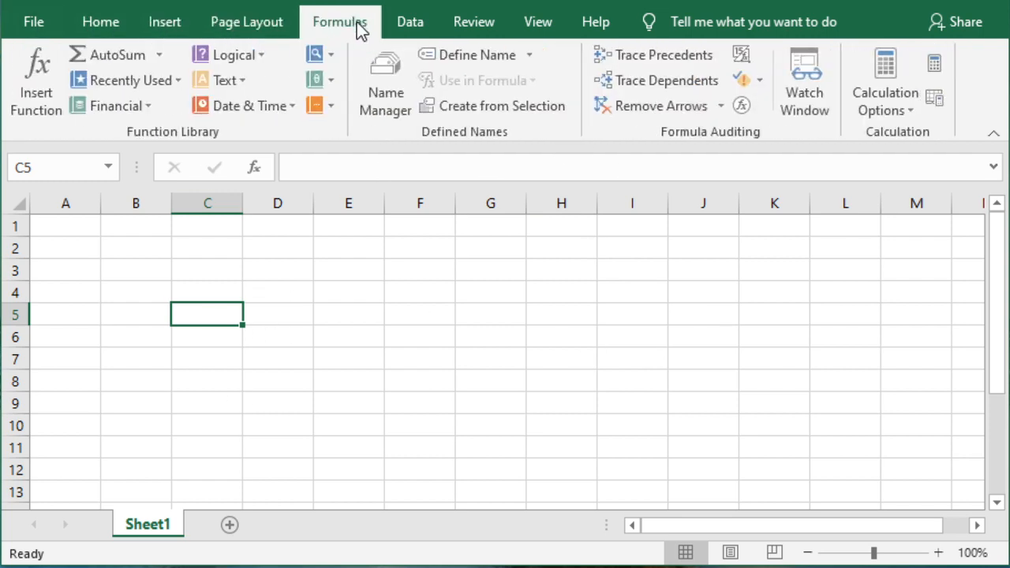
{"action": "left_click", "coordinate": [167, 24]}
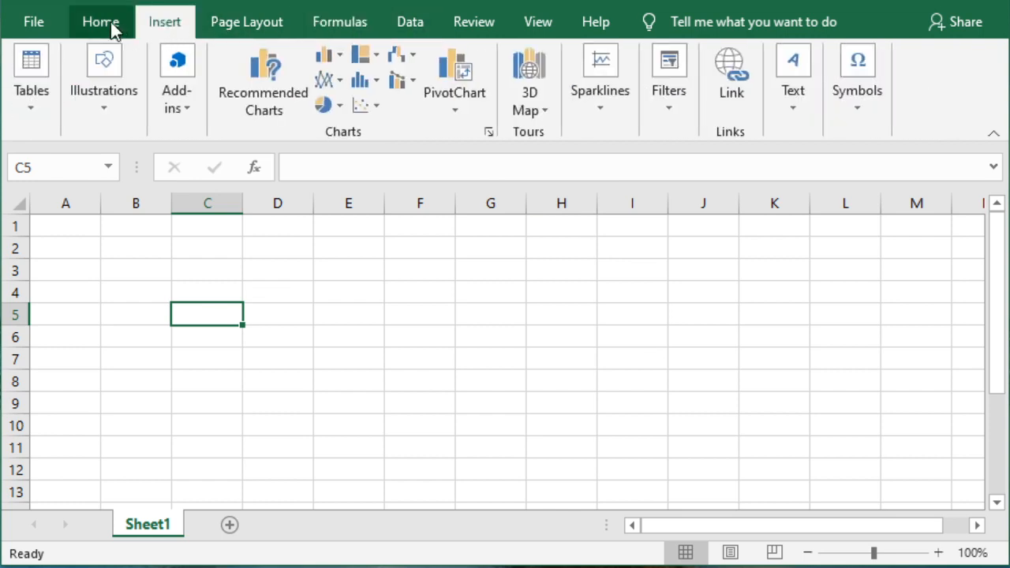
{"action": "left_click", "coordinate": [113, 26]}
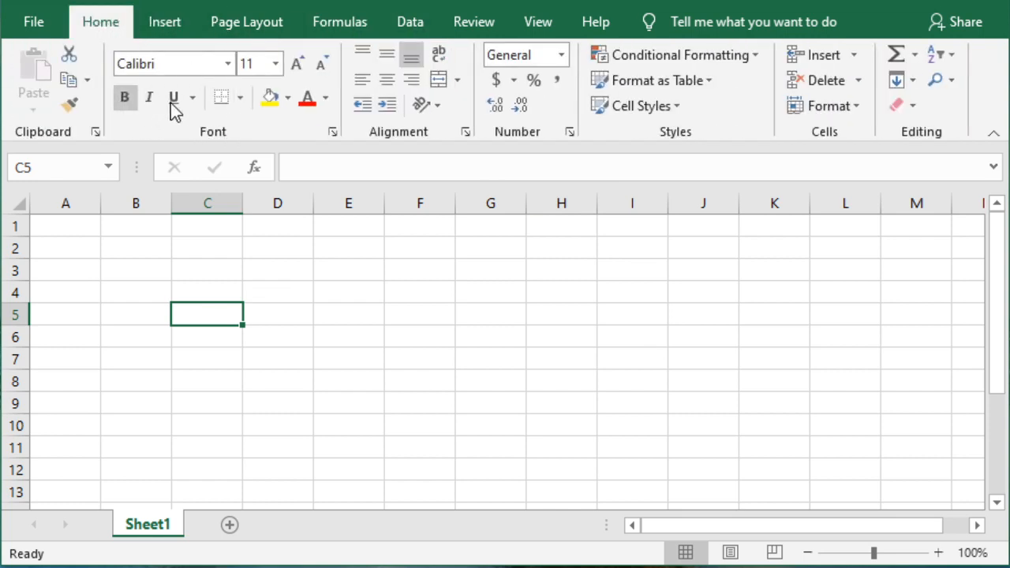
{"action": "left_click", "coordinate": [322, 285]}
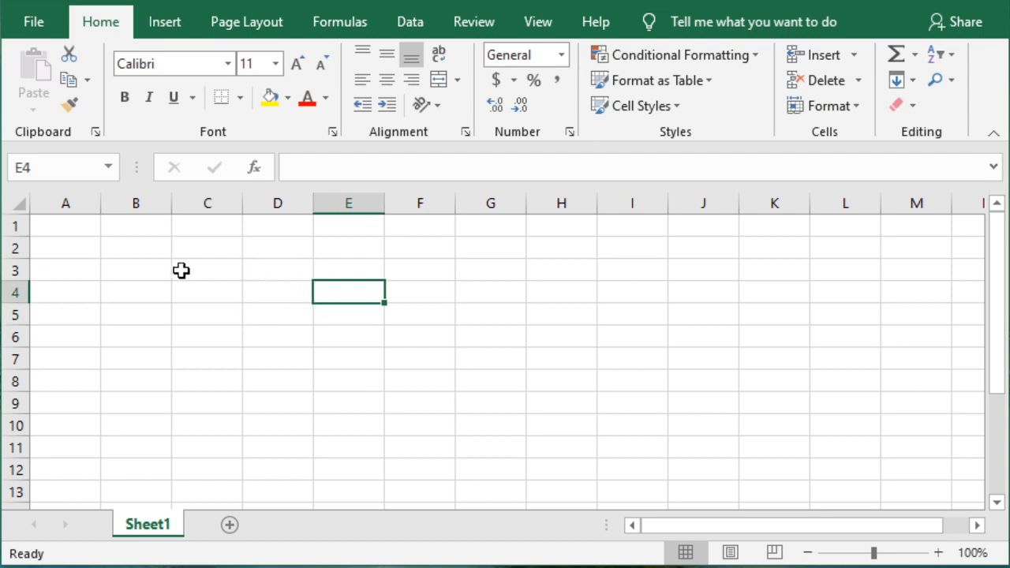
{"action": "left_click", "coordinate": [137, 250]}
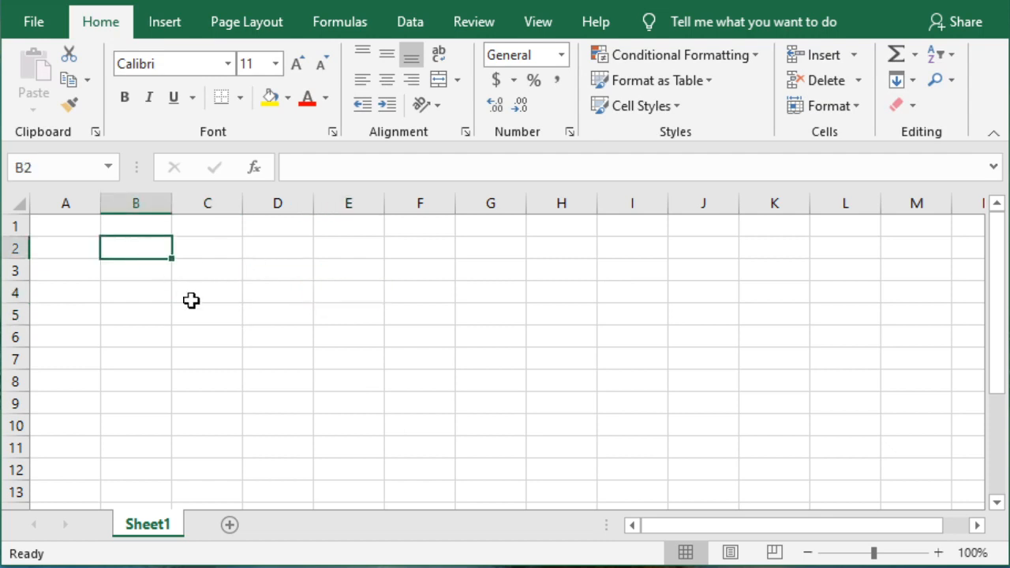
{"action": "left_click", "coordinate": [141, 270]}
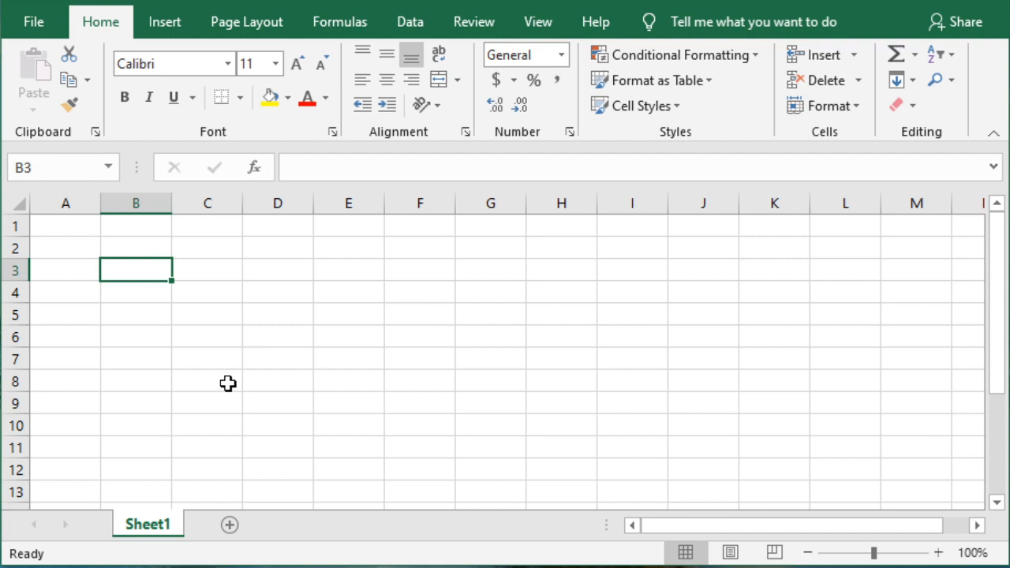
{"action": "left_click", "coordinate": [282, 266]}
{"action": "left_click", "coordinate": [129, 268]}
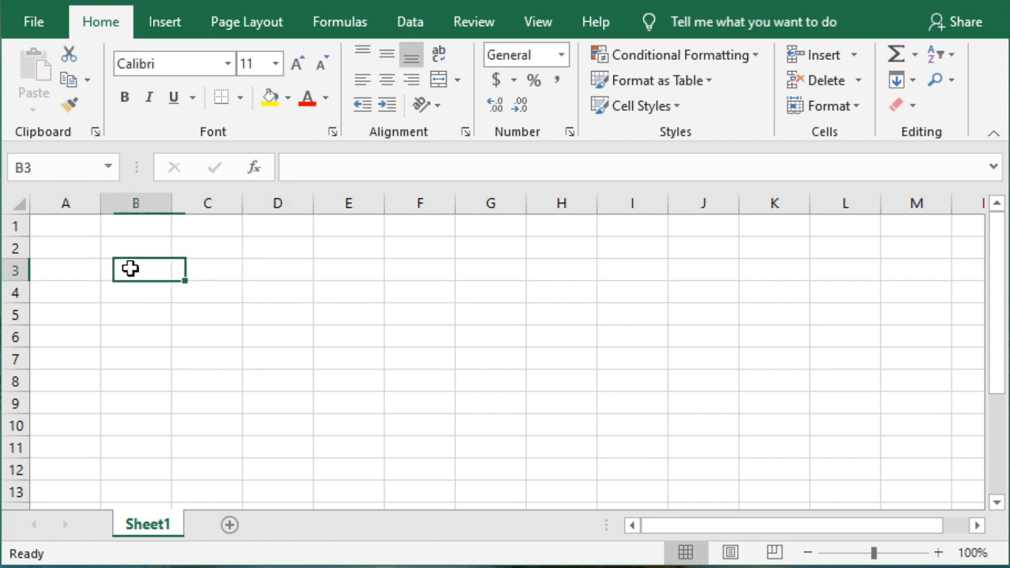
{"action": "left_click", "coordinate": [140, 296]}
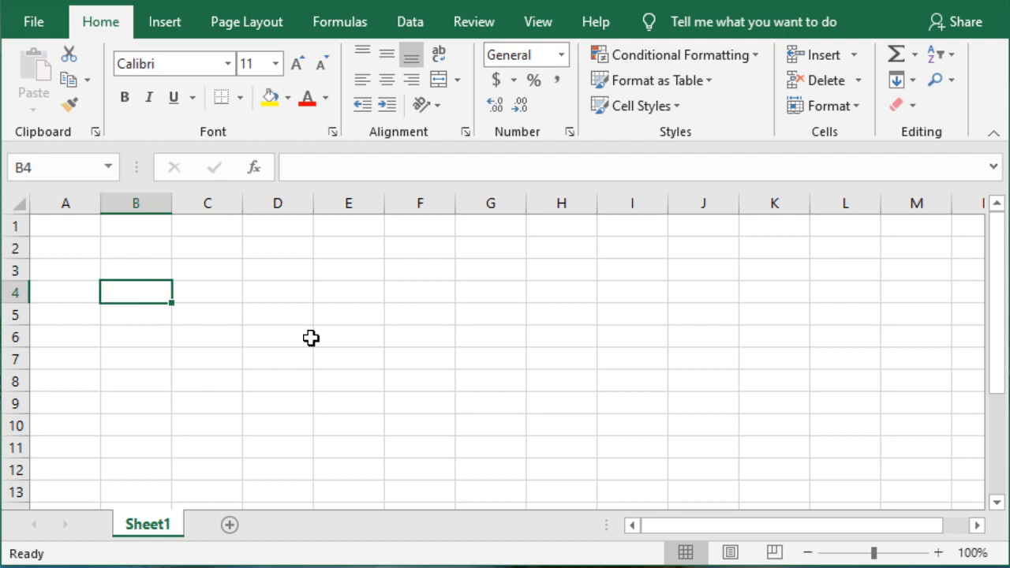
{"action": "left_click", "coordinate": [262, 308]}
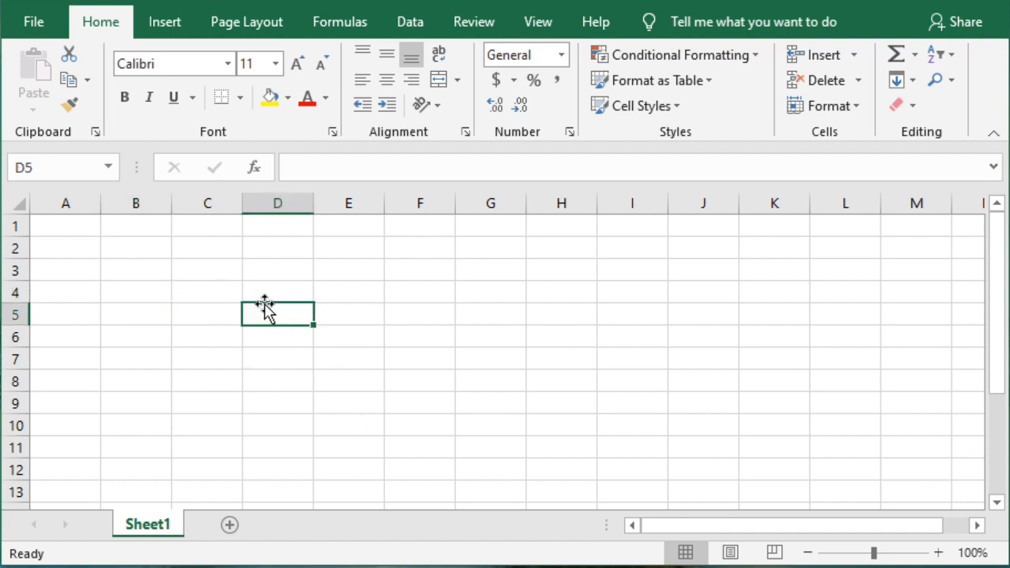
Insert a new blank worksheet in front of Sheet1.
{"action": "right_click", "coordinate": [153, 526]}
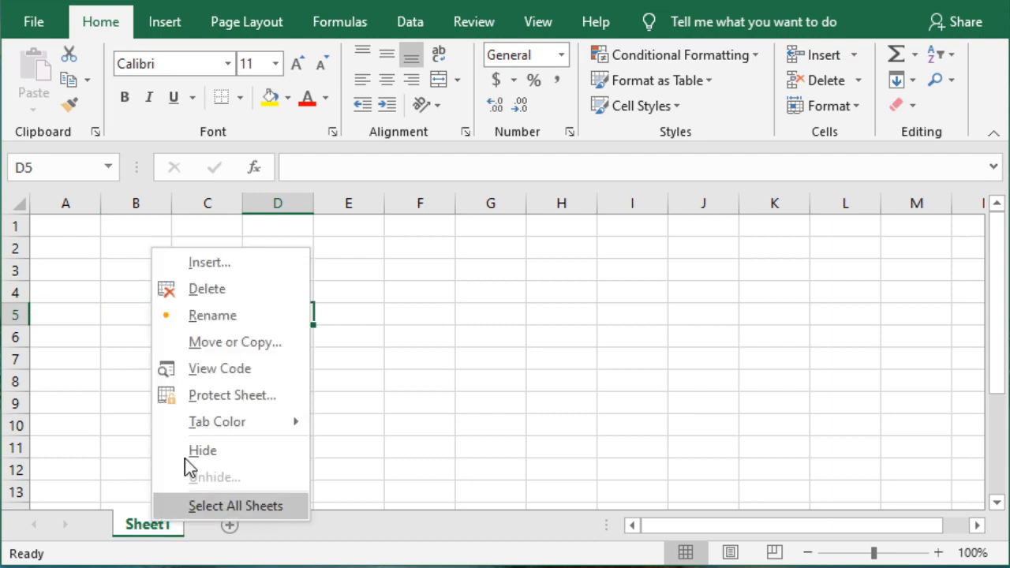
{"action": "left_click", "coordinate": [208, 262]}
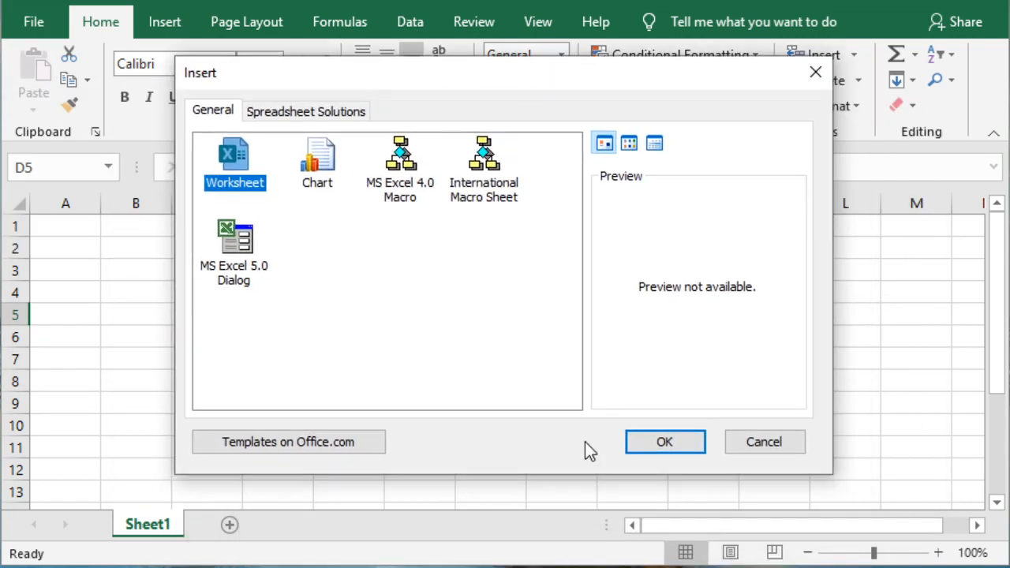
{"action": "left_click", "coordinate": [667, 441]}
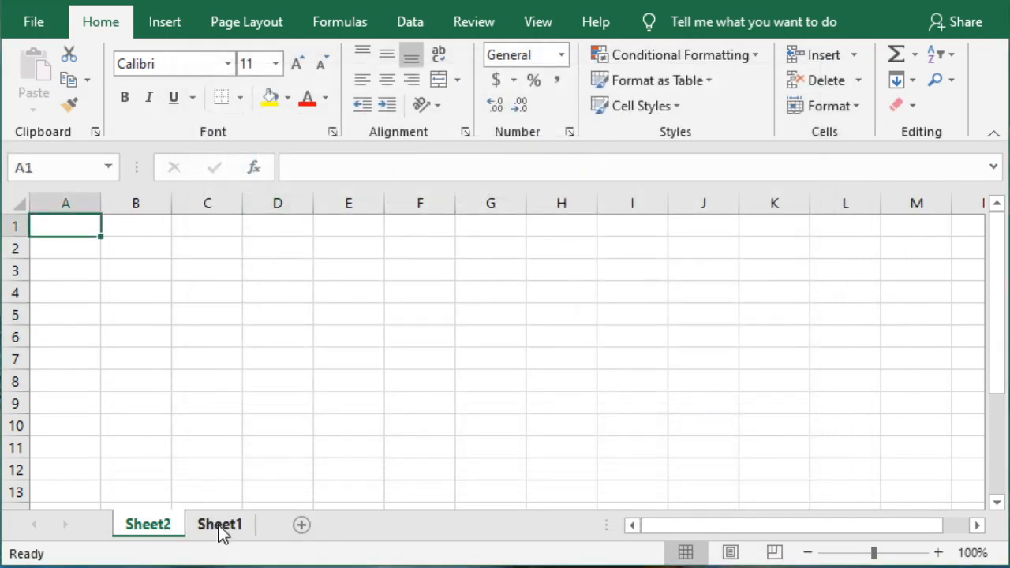
View Sheet1 and return to the Sheet2 worksheet.
{"action": "right_click", "coordinate": [218, 529]}
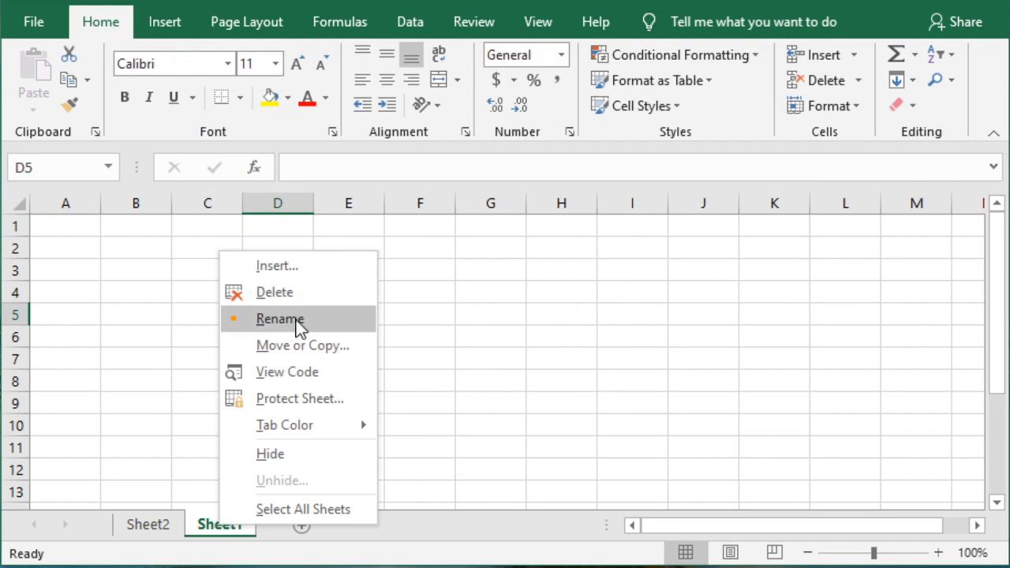
{"action": "left_click", "coordinate": [161, 526]}
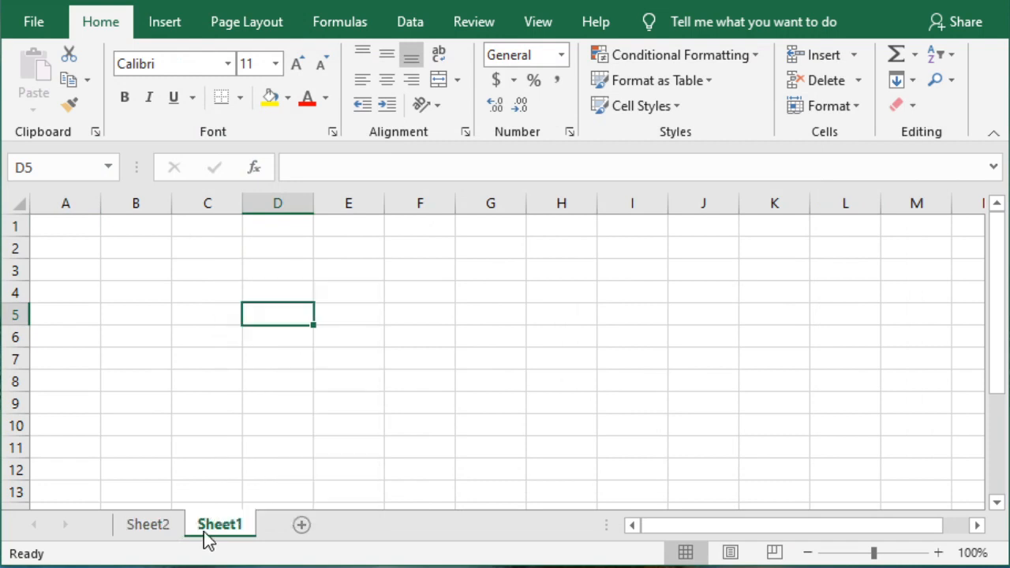
{"action": "left_click", "coordinate": [151, 528]}
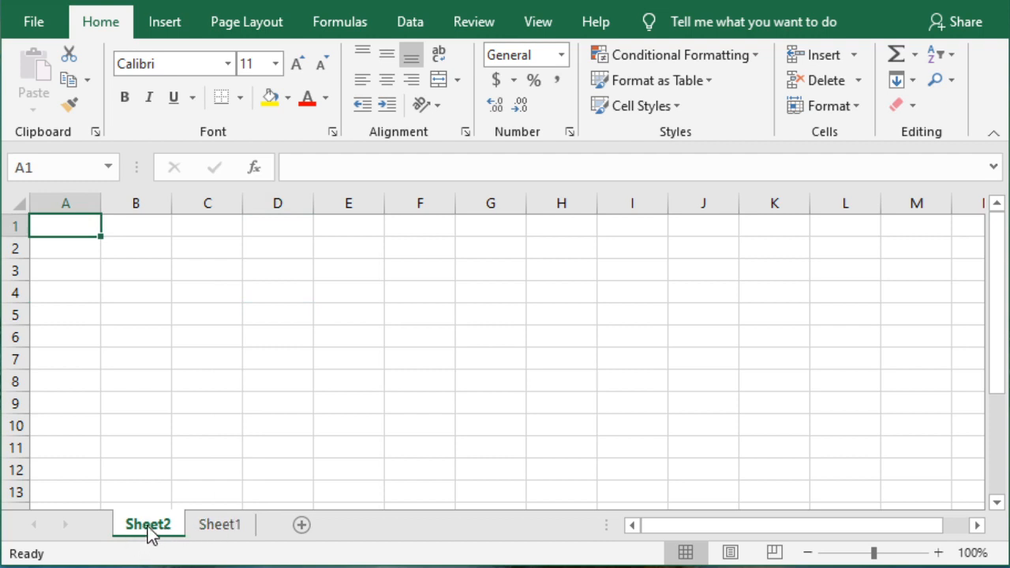
Delete the Sheet1 worksheet, leaving Sheet2 in the workbook.
{"action": "left_click", "coordinate": [207, 527]}
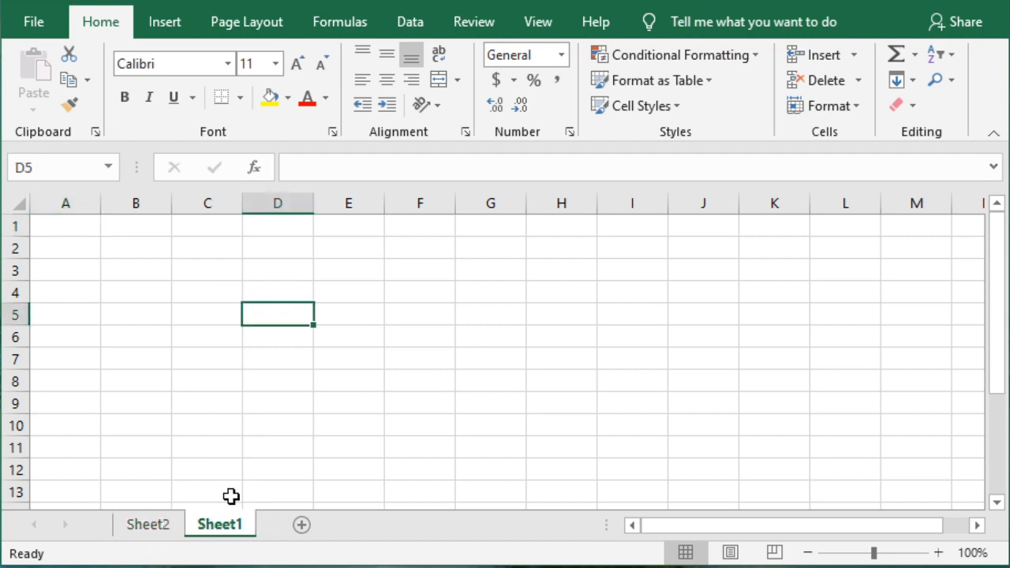
{"action": "right_click", "coordinate": [218, 522]}
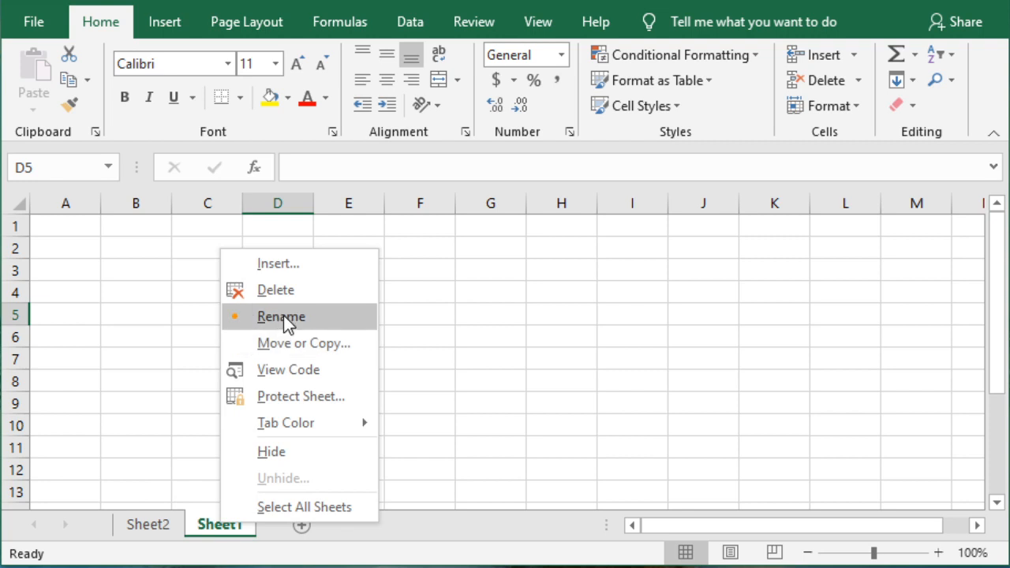
{"action": "left_click", "coordinate": [276, 291]}
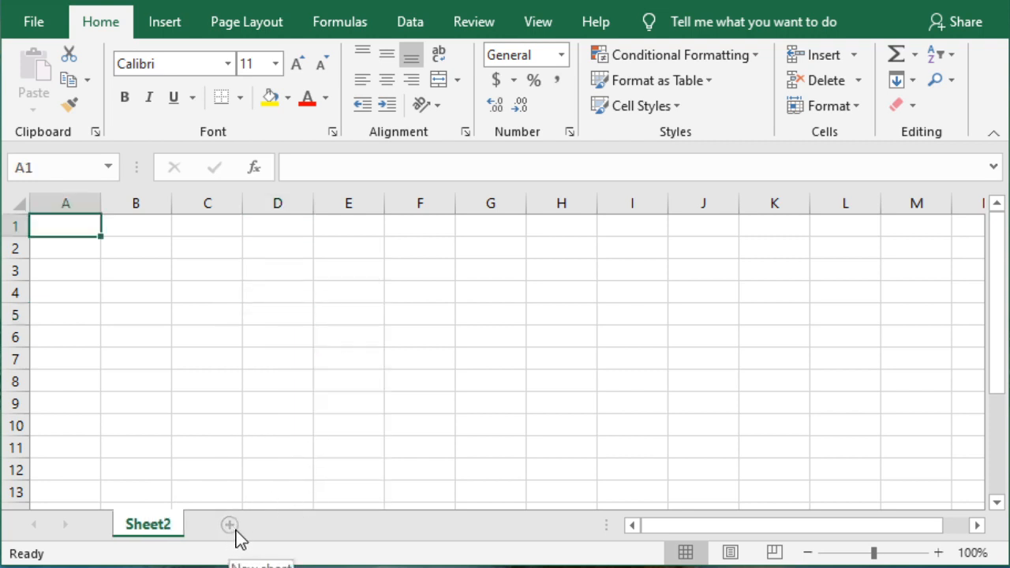
{"action": "left_click", "coordinate": [234, 385]}
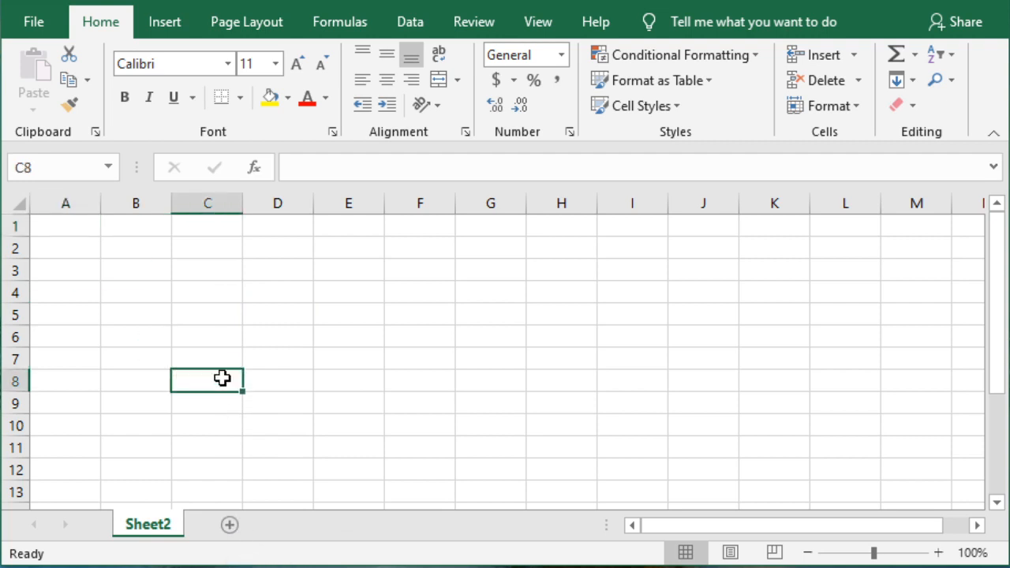
{"action": "left_click_drag", "start_coordinate": [72, 236], "coordinate": [729, 473]}
{"action": "left_click", "coordinate": [731, 354]}
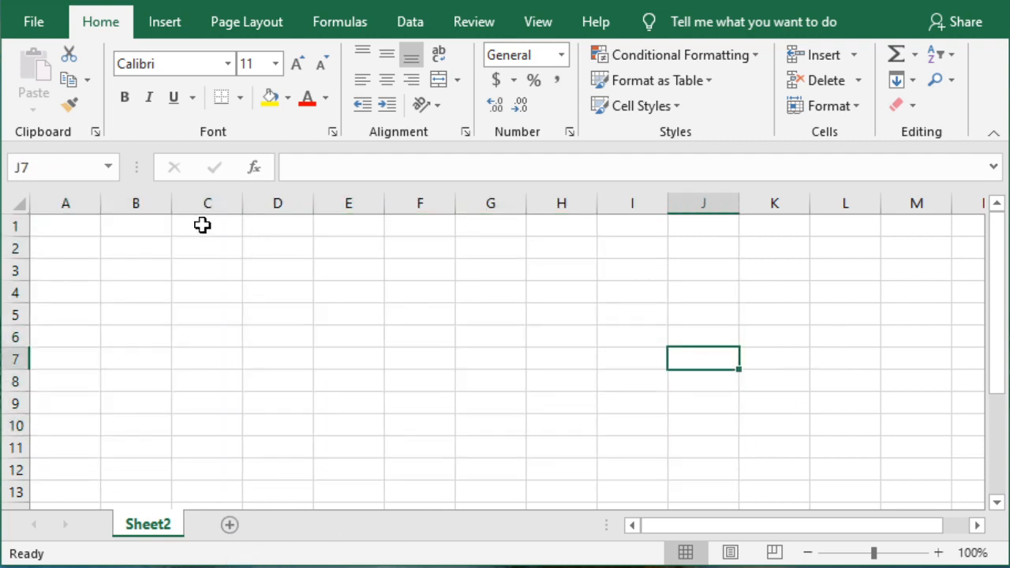
{"action": "left_click", "coordinate": [77, 228]}
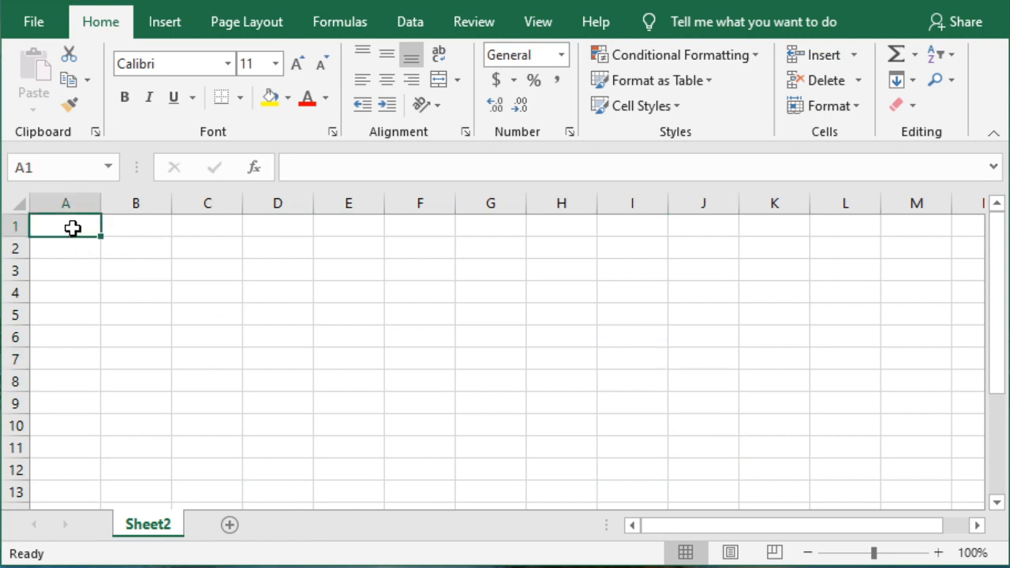
{"action": "left_click_drag", "start_coordinate": [86, 236], "coordinate": [183, 324]}
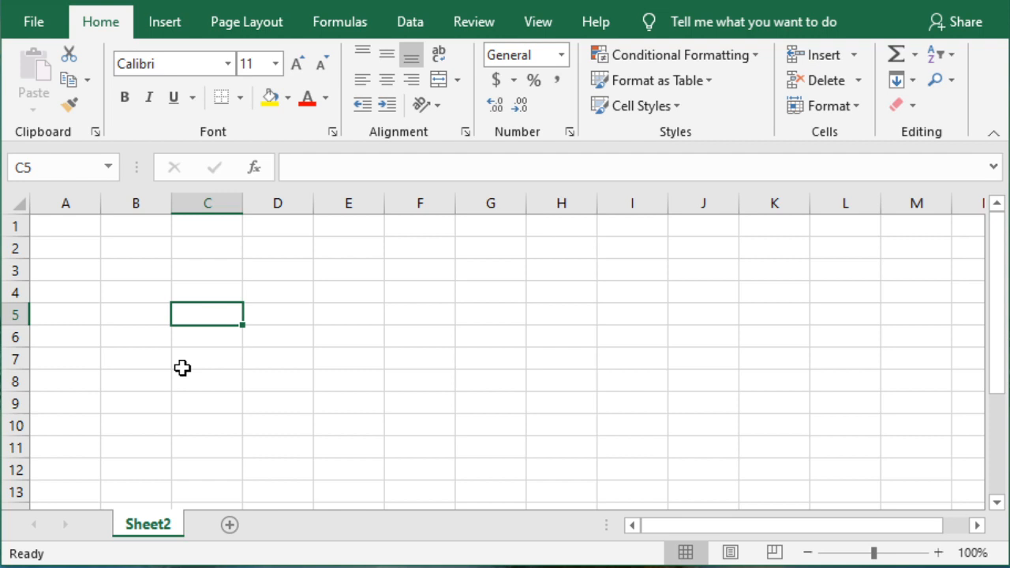
Select cells A1:A4 and a vertical run of cells in column C, and return to cell A1.
{"action": "left_click_drag", "start_coordinate": [72, 226], "coordinate": [78, 298]}
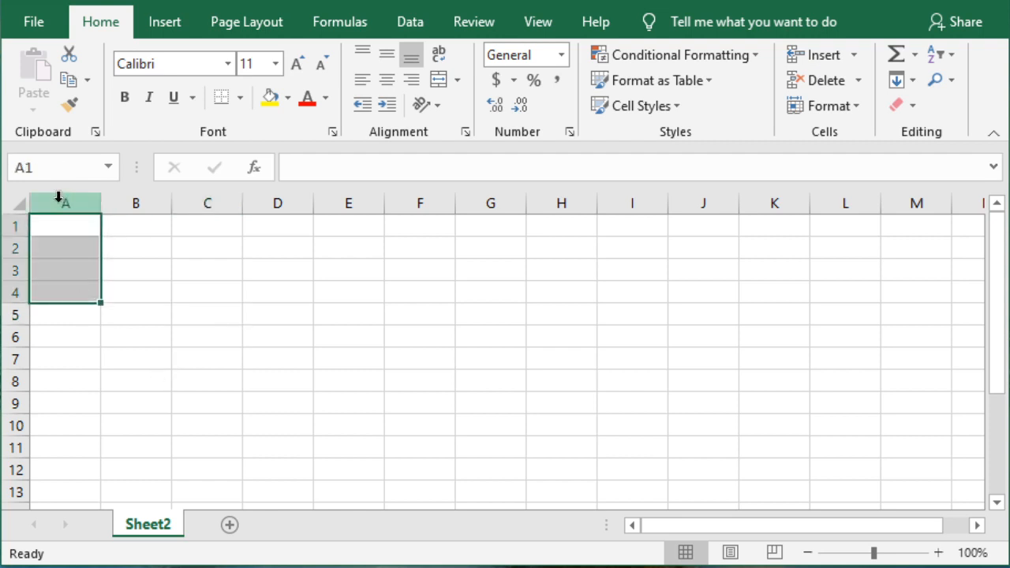
{"action": "left_click_drag", "start_coordinate": [205, 228], "coordinate": [209, 320]}
{"action": "left_click", "coordinate": [68, 228]}
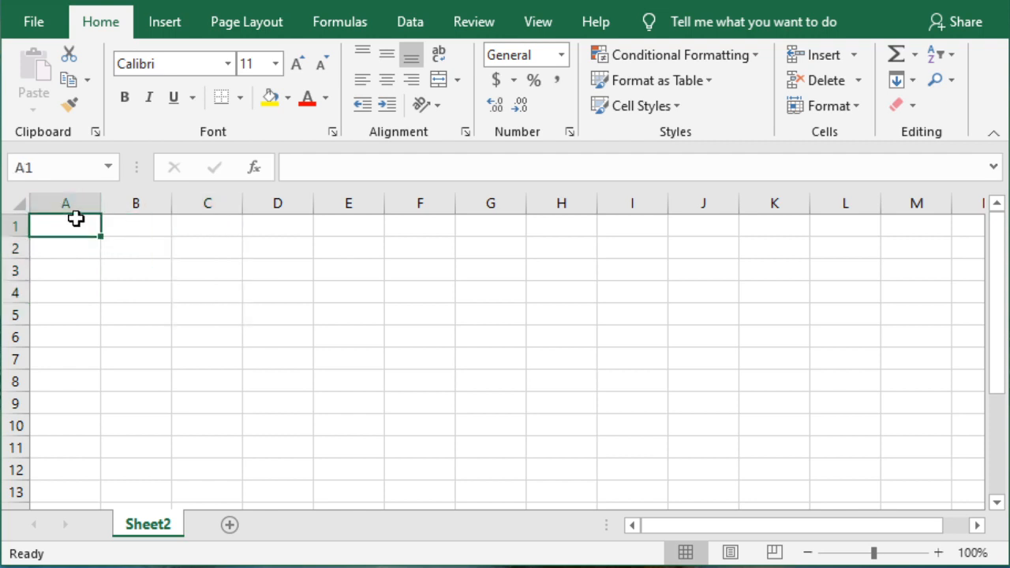
Jump along row 1 to the worksheet's last column, return to the first column and select cell B5.
{"action": "left_click_drag", "start_coordinate": [972, 527], "coordinate": [976, 534]}
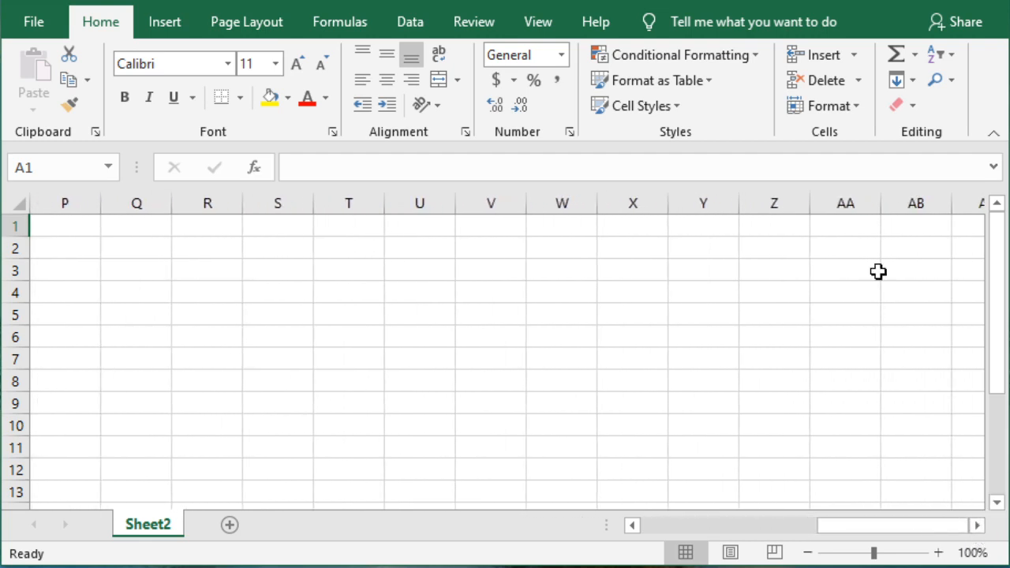
{"action": "left_click", "coordinate": [45, 229]}
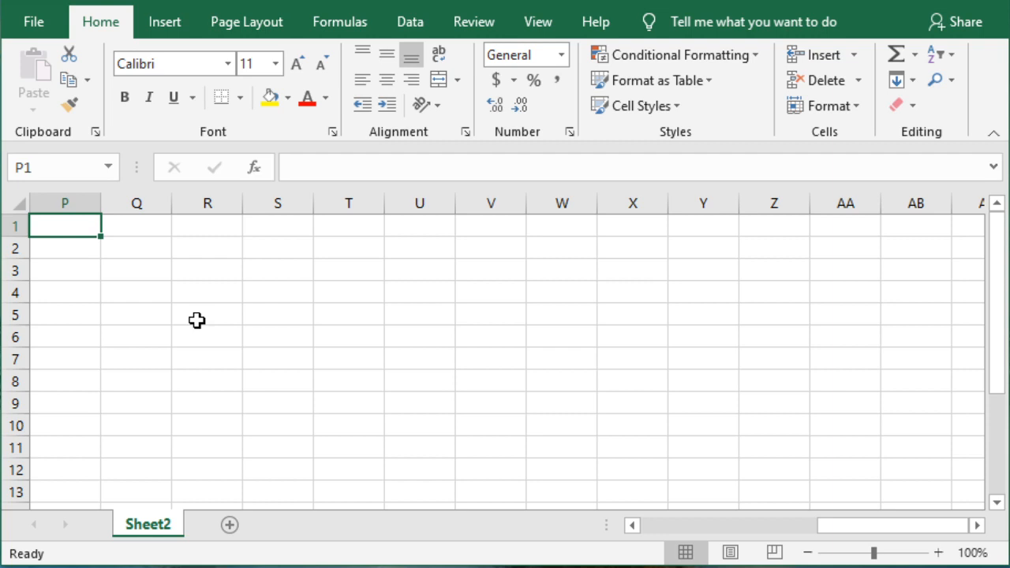
{"action": "key", "text": "ctrl+Right"}
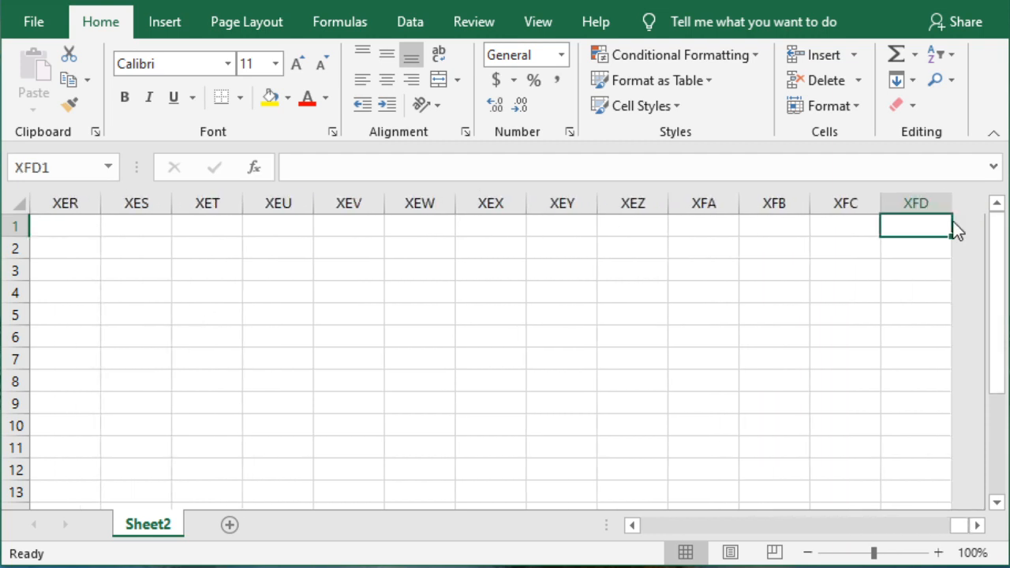
{"action": "left_click", "coordinate": [67, 224]}
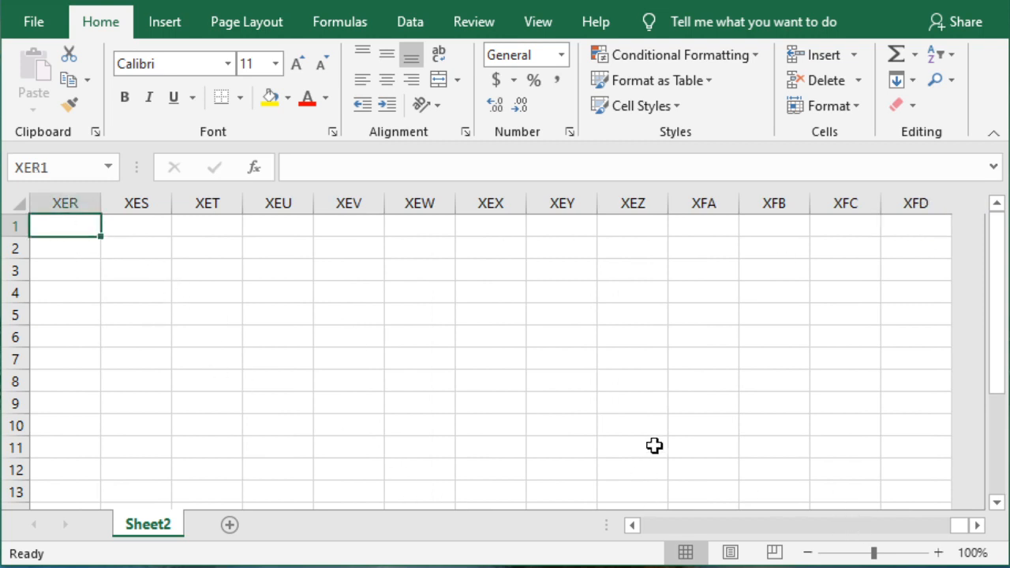
{"action": "scroll", "coordinate": [653, 446], "scroll_direction": "left", "scroll_amount": 1}
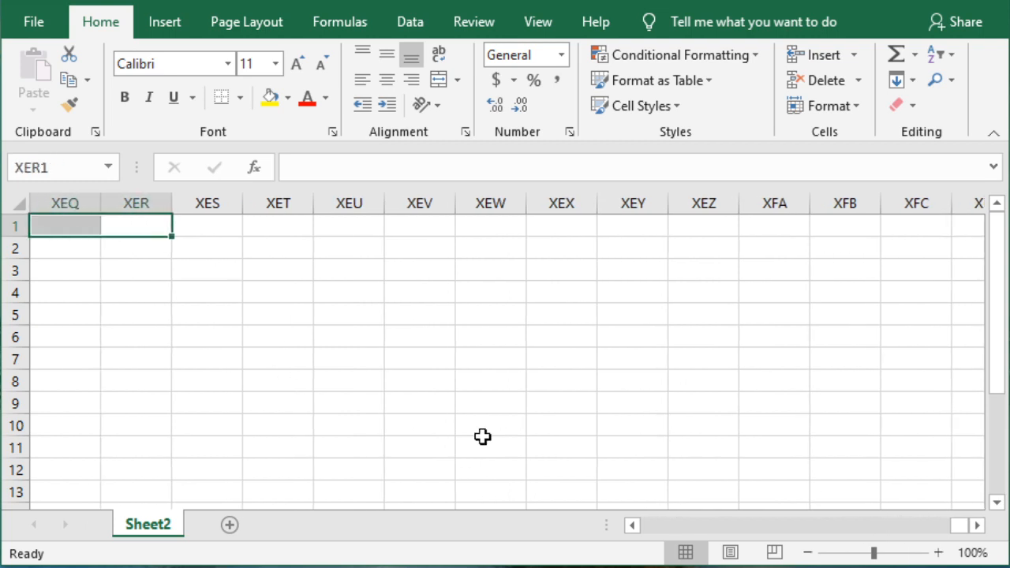
{"action": "key", "text": "ctrl+Home"}
{"action": "left_click", "coordinate": [157, 308]}
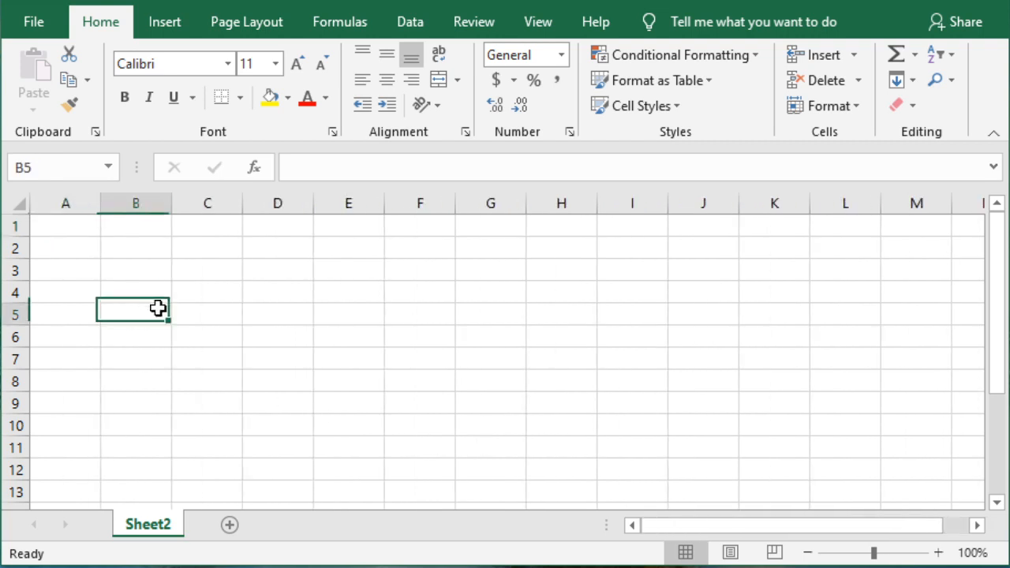
Jump from cell A1 to the last row of column A and back up to the first row.
{"action": "left_click", "coordinate": [54, 225]}
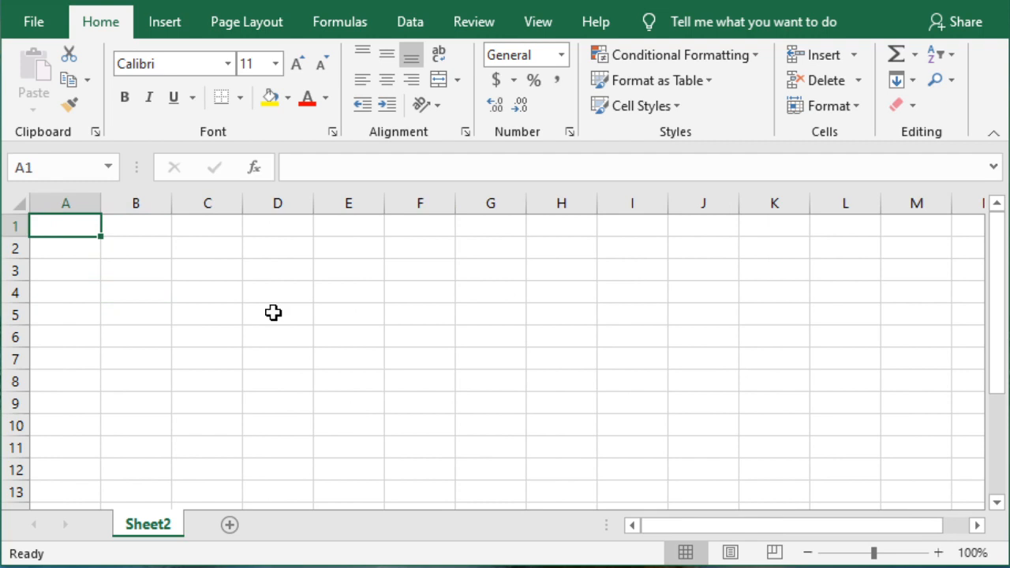
{"action": "key", "text": "ctrl+Down"}
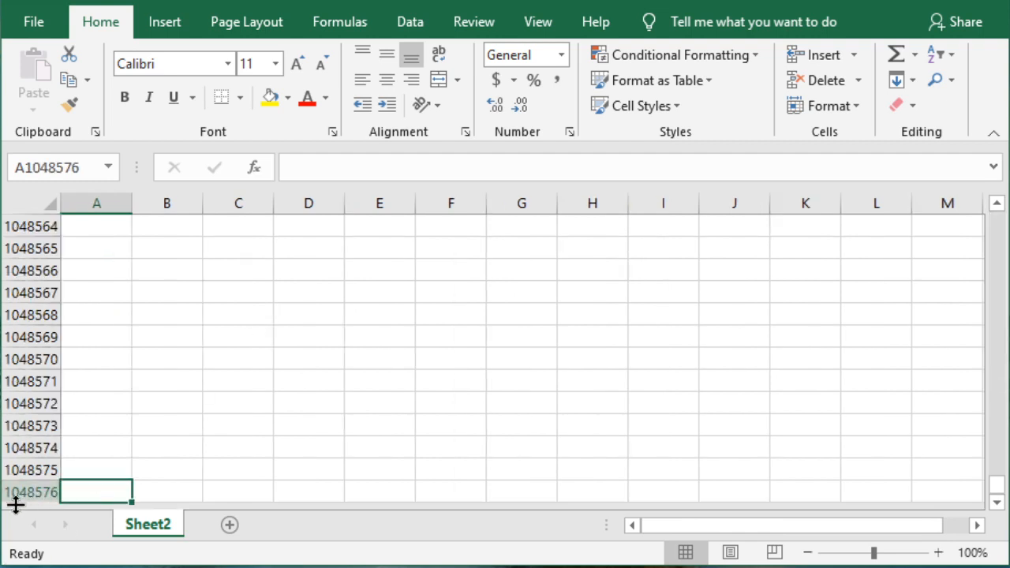
{"action": "key", "text": "ctrl+Up"}
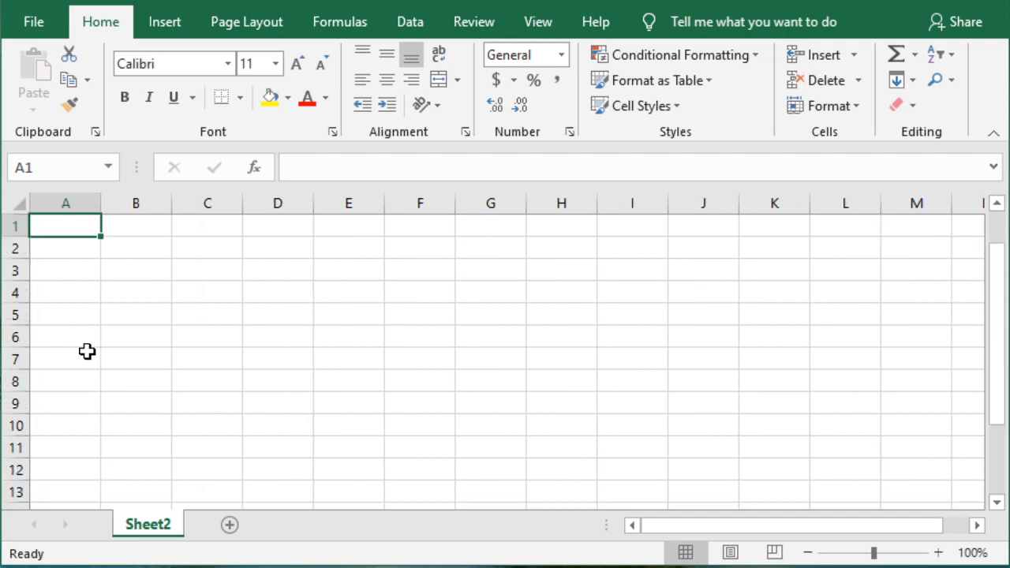
Select the individual cells D6, B3 and H5 one after another.
{"action": "left_click", "coordinate": [311, 344]}
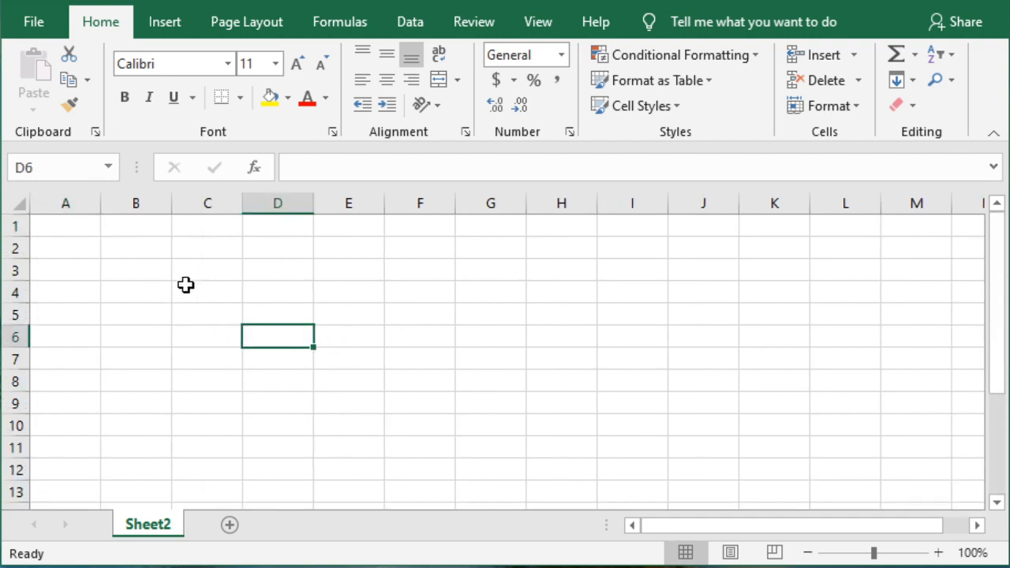
{"action": "left_click", "coordinate": [135, 271]}
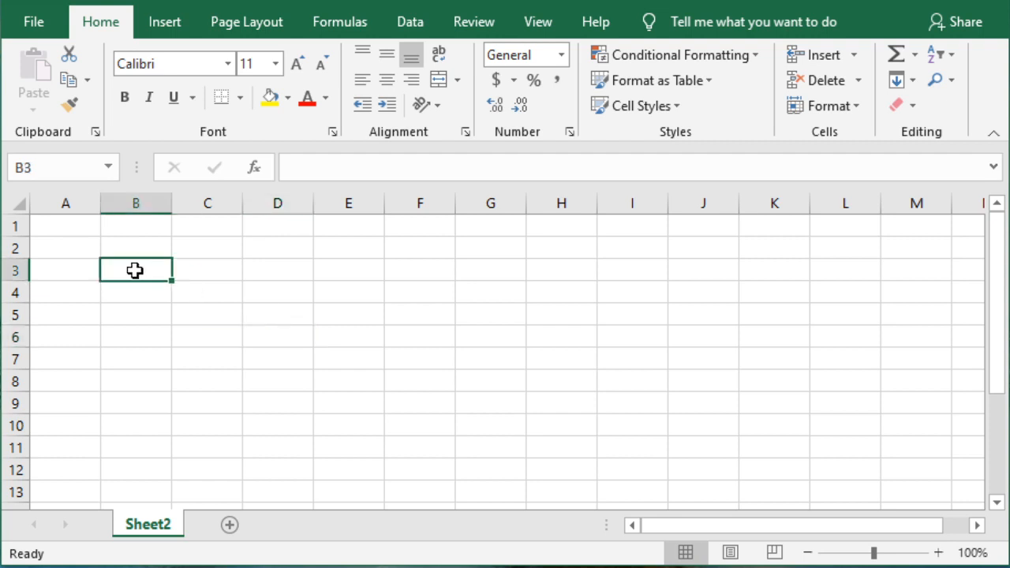
{"action": "left_click", "coordinate": [527, 322]}
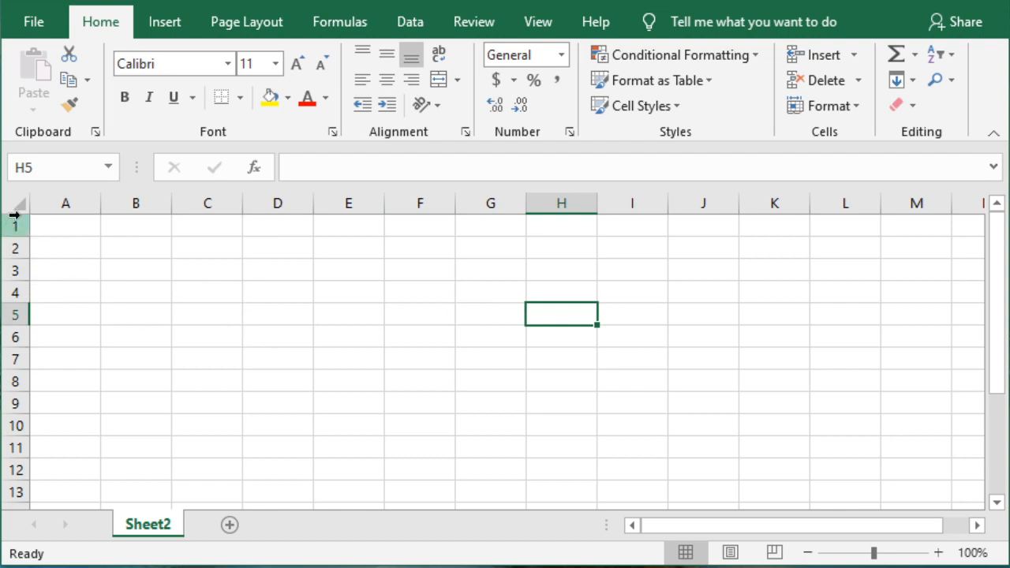
Select cells A1:A9 down a column and cells A2:D2 across a row.
{"action": "left_click_drag", "start_coordinate": [72, 228], "coordinate": [85, 379]}
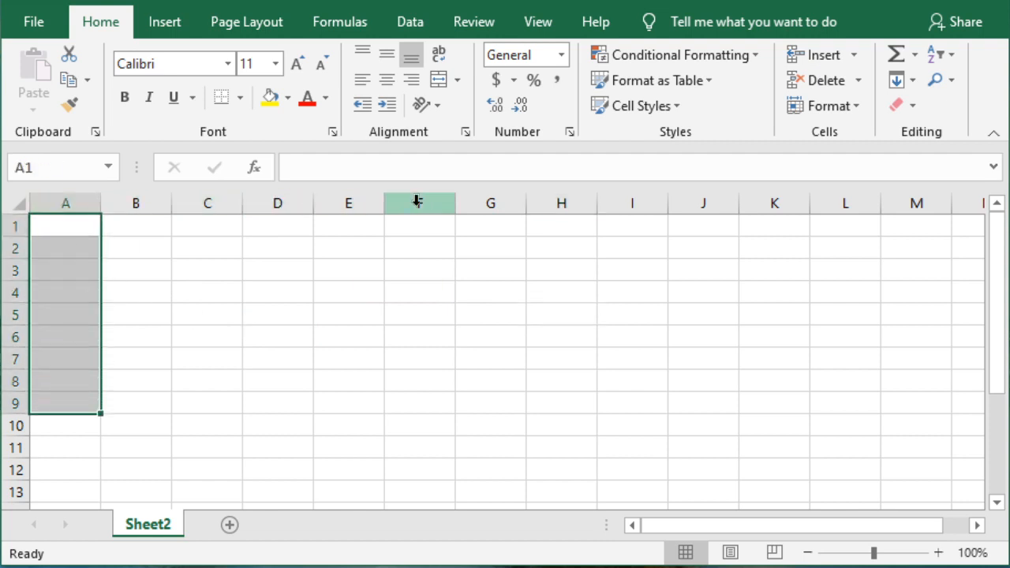
{"action": "left_click", "coordinate": [189, 254]}
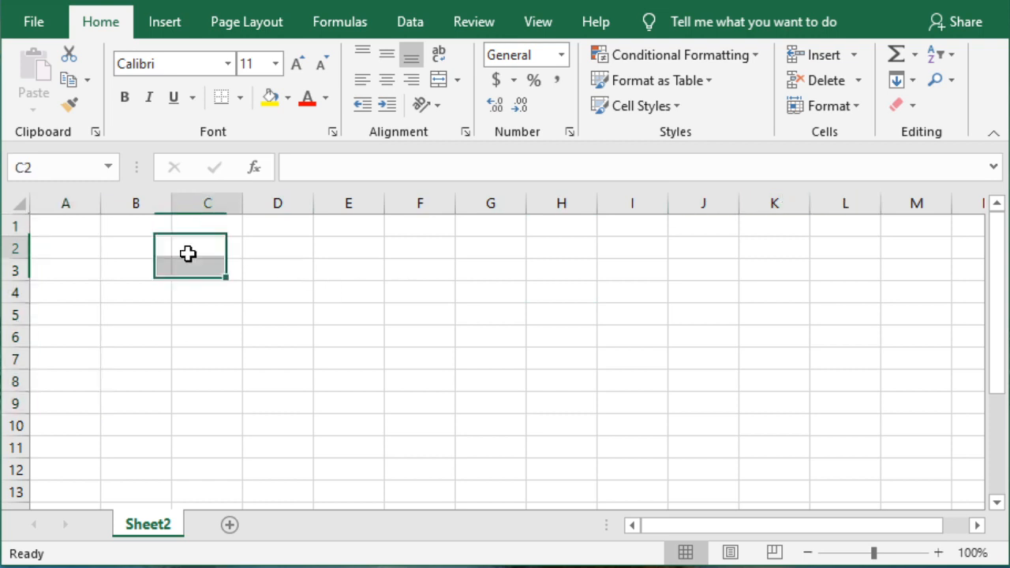
{"action": "left_click_drag", "start_coordinate": [73, 248], "coordinate": [264, 247]}
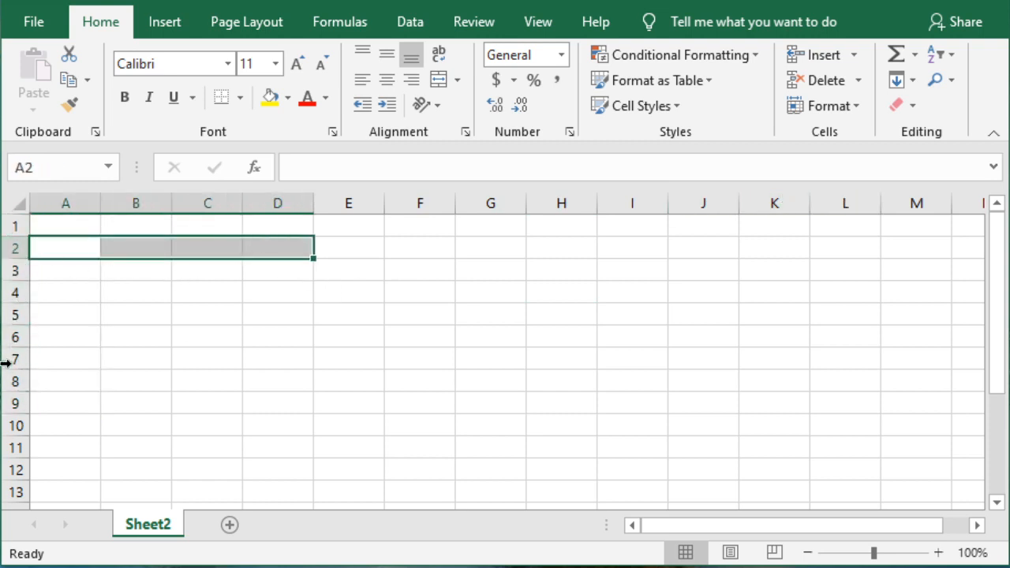
Enter "cell" in cell B4 and erase the text again.
{"action": "left_click", "coordinate": [136, 291]}
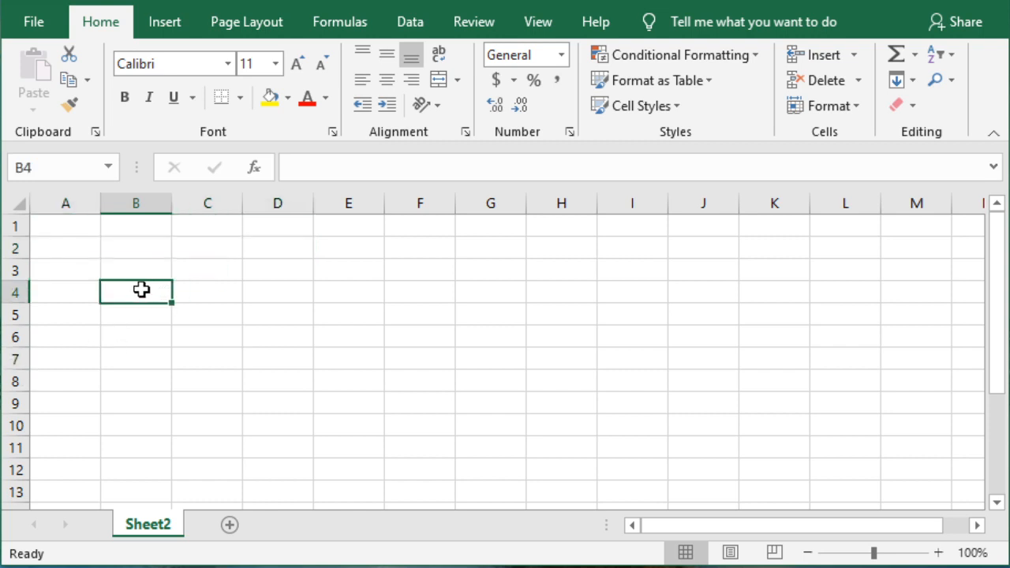
{"action": "type", "text": "cell"}
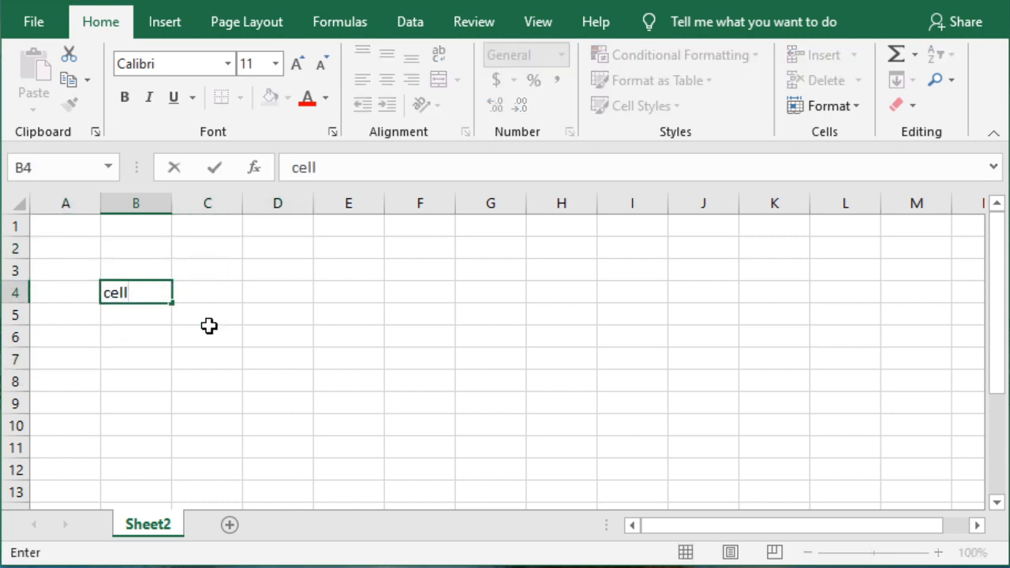
{"action": "key", "text": "BackSpace"}
{"action": "key", "text": "BackSpace"}
{"action": "key", "text": "BackSpace"}
{"action": "key", "text": "BackSpace"}
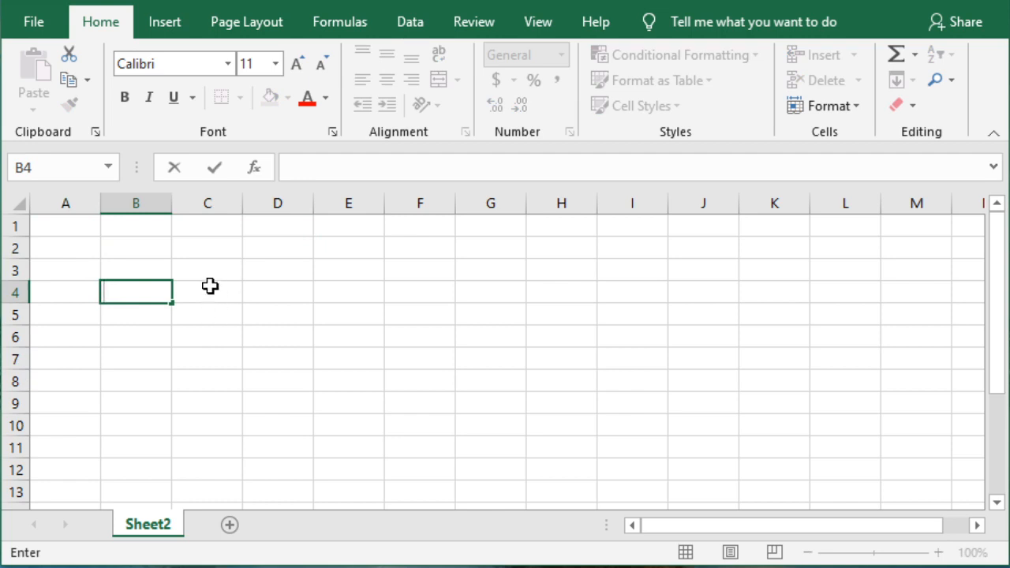
{"action": "key", "text": "Tab"}
Select a rectangular block of cells starting at A2, and clear the selection by choosing cell H6.
{"action": "left_click", "coordinate": [342, 365]}
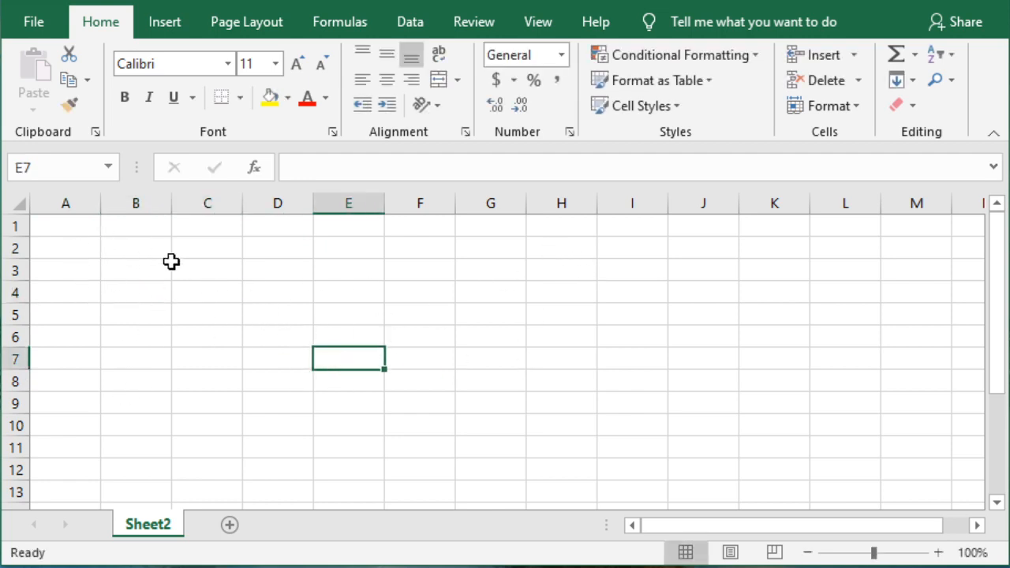
{"action": "left_click", "coordinate": [90, 250]}
{"action": "left_click_drag", "start_coordinate": [87, 249], "coordinate": [477, 449]}
{"action": "left_click", "coordinate": [561, 337]}
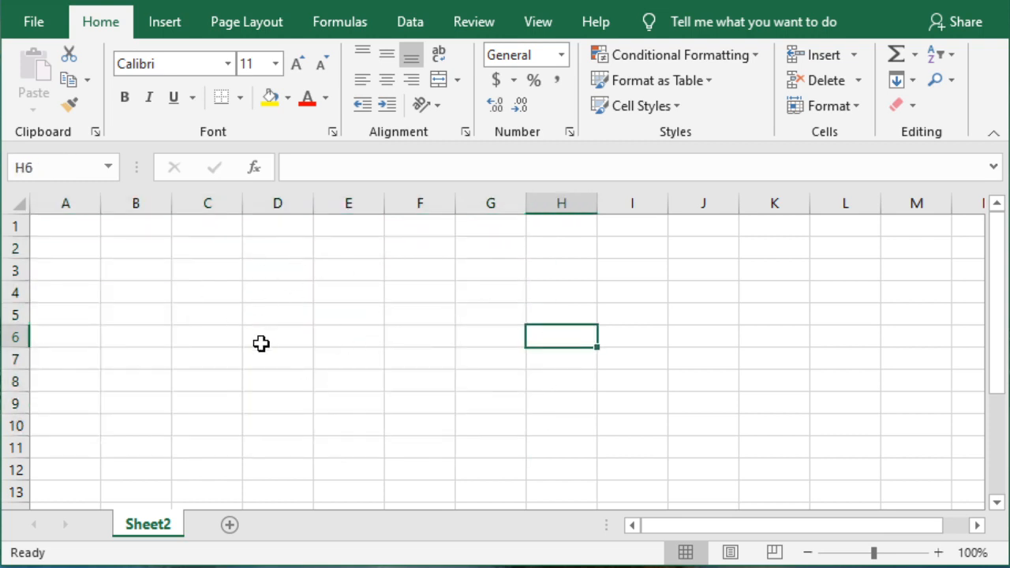
Select the single cells A2, B4, B2, C2 and C3 in turn to examine individual cells.
{"action": "left_click", "coordinate": [86, 241]}
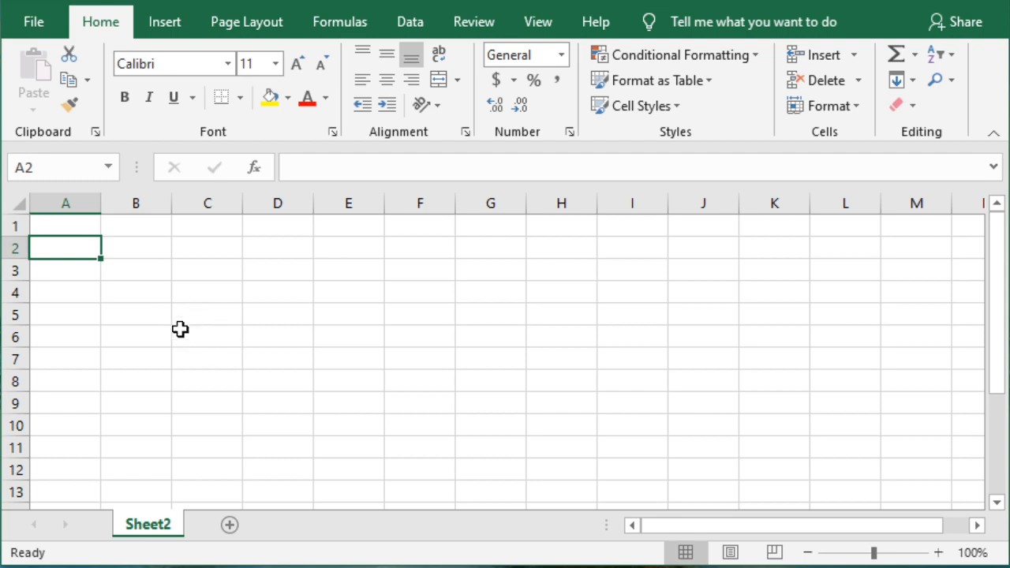
{"action": "left_click", "coordinate": [152, 295]}
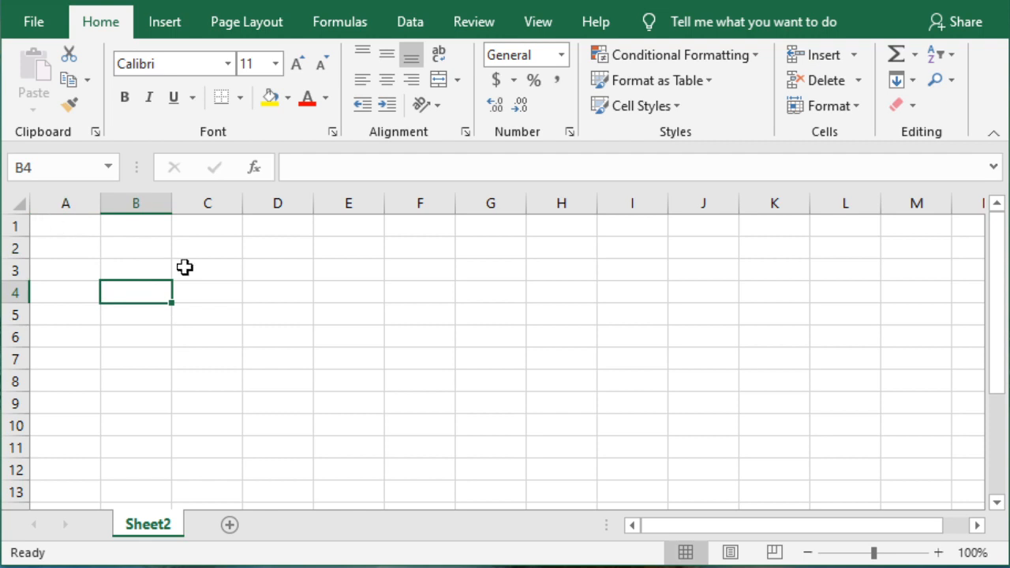
{"action": "left_click", "coordinate": [140, 248]}
{"action": "left_click", "coordinate": [191, 245]}
{"action": "left_click", "coordinate": [210, 270]}
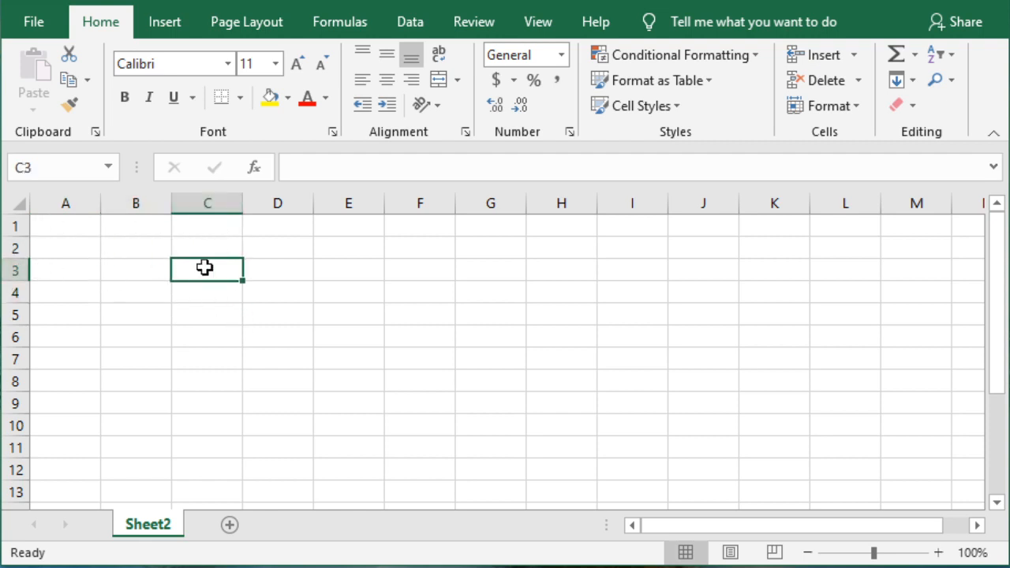
Select cells C1:C8 and a block of cells starting at A4, and finish on cell F5.
{"action": "left_click", "coordinate": [204, 400]}
{"action": "left_click_drag", "start_coordinate": [200, 227], "coordinate": [206, 385]}
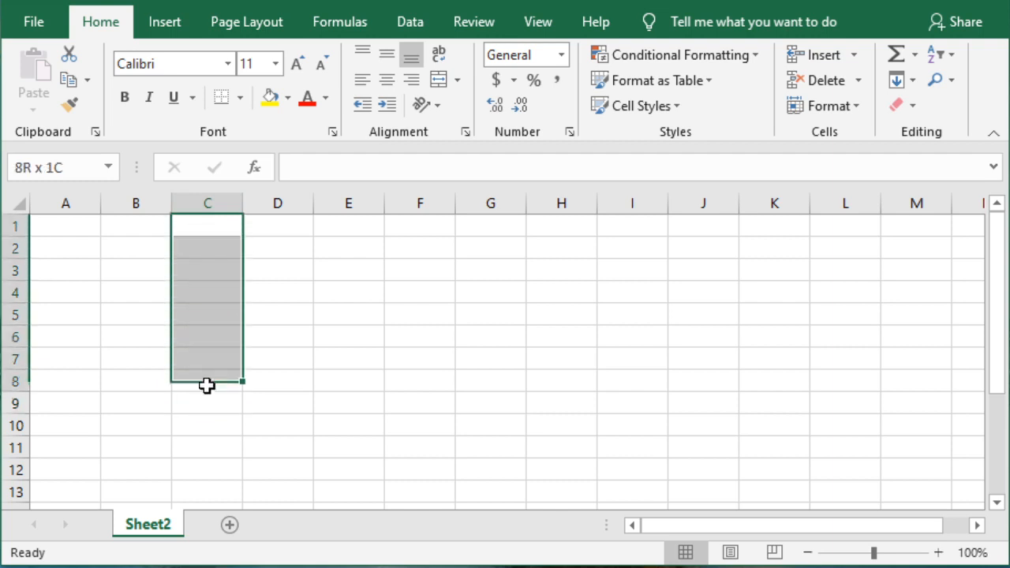
{"action": "left_click_drag", "start_coordinate": [47, 294], "coordinate": [354, 334]}
{"action": "left_click", "coordinate": [436, 311]}
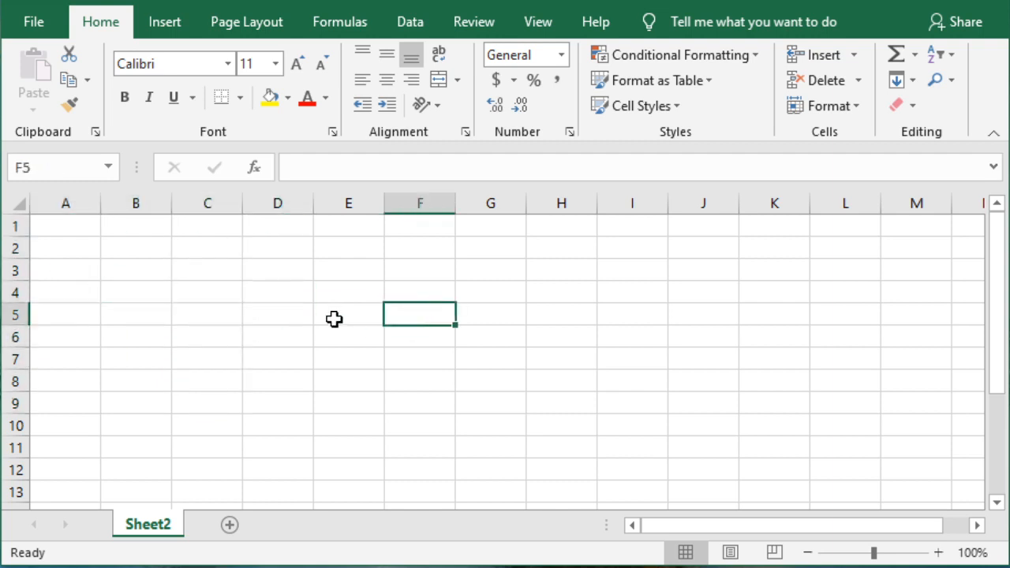
Select cells B3, C3, C2, B2, B5, C4 and C6 to examine how column letters and row numbers form cell addresses.
{"action": "left_click", "coordinate": [155, 272]}
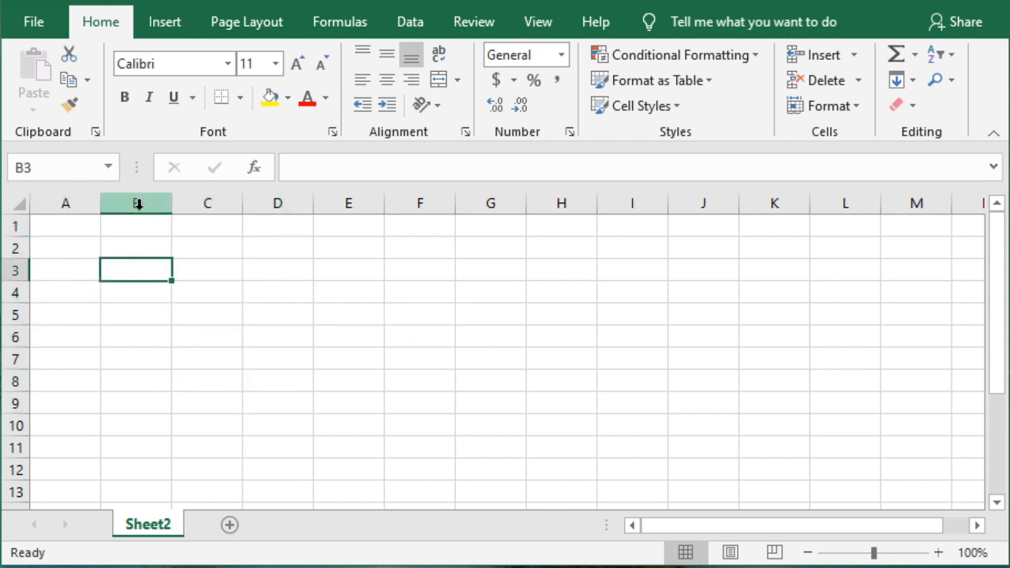
{"action": "left_click", "coordinate": [217, 271]}
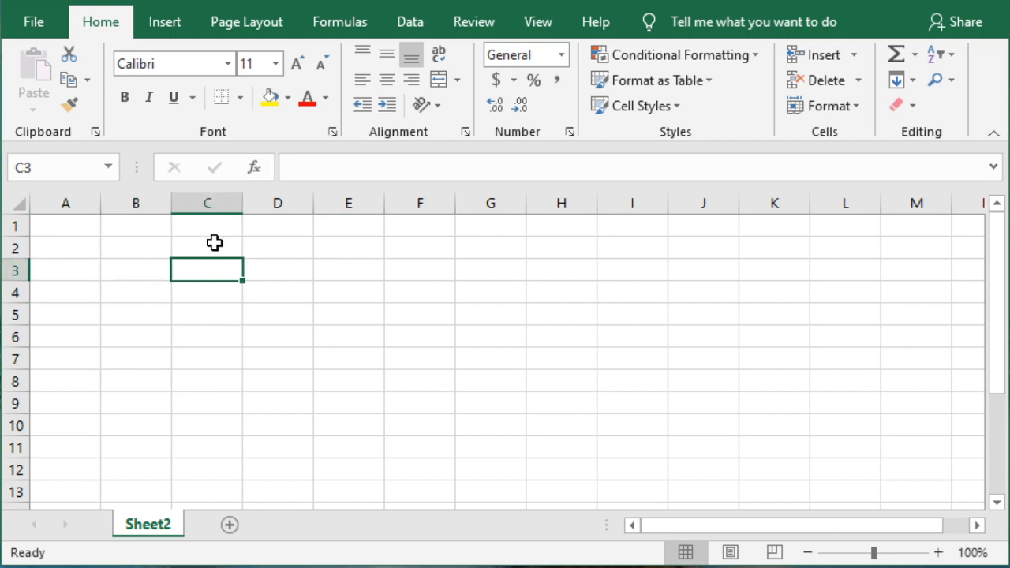
{"action": "left_click", "coordinate": [207, 247]}
{"action": "left_click", "coordinate": [133, 249]}
{"action": "left_click", "coordinate": [143, 309]}
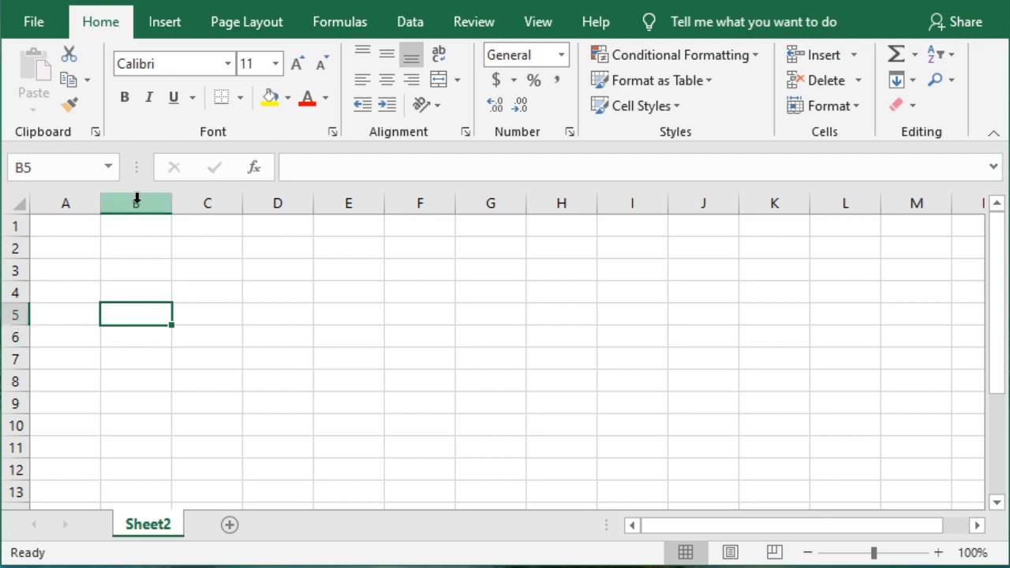
{"action": "left_click", "coordinate": [200, 294]}
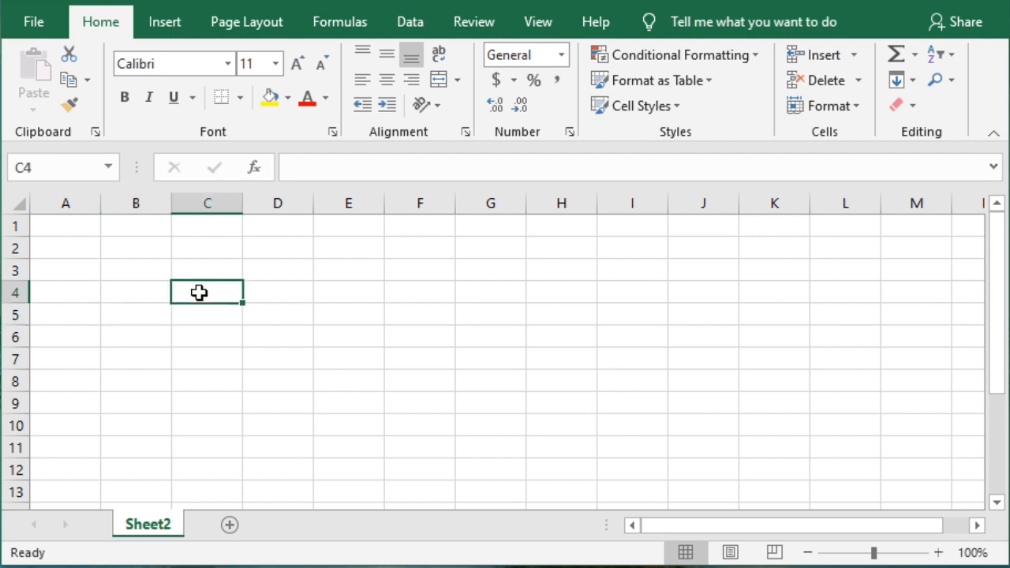
{"action": "left_click", "coordinate": [208, 336]}
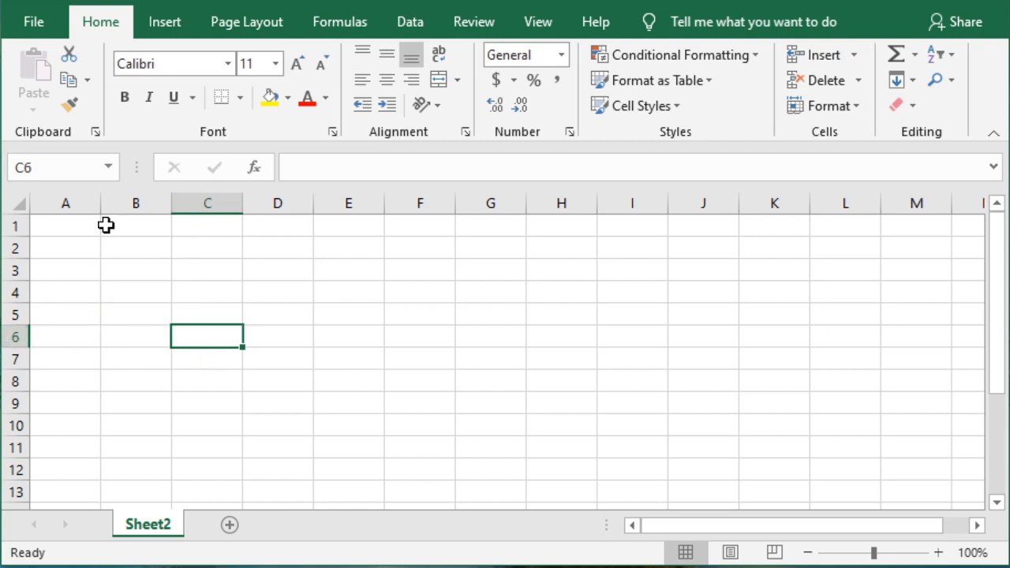
Highlight the displayed address of cell C6, and select cells A3, B3 and D3 to compare their addresses.
{"action": "left_click", "coordinate": [39, 168]}
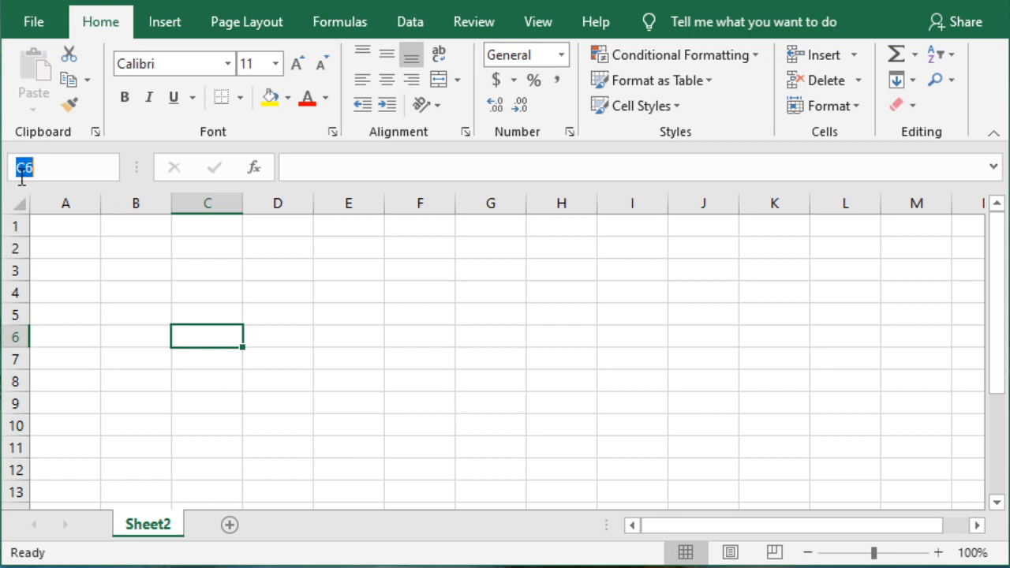
{"action": "left_click", "coordinate": [81, 273]}
{"action": "left_click", "coordinate": [140, 262]}
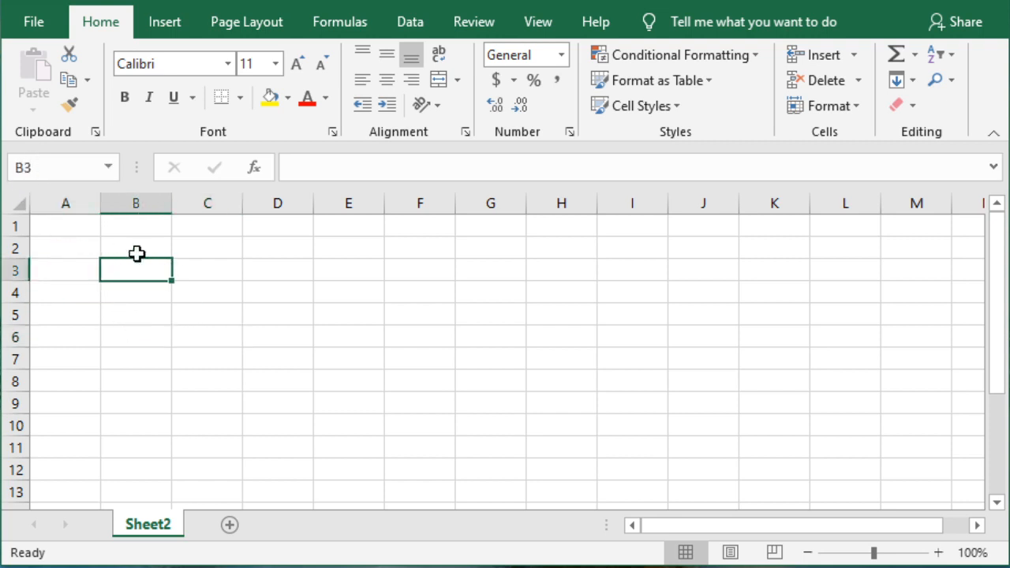
{"action": "left_click", "coordinate": [266, 277]}
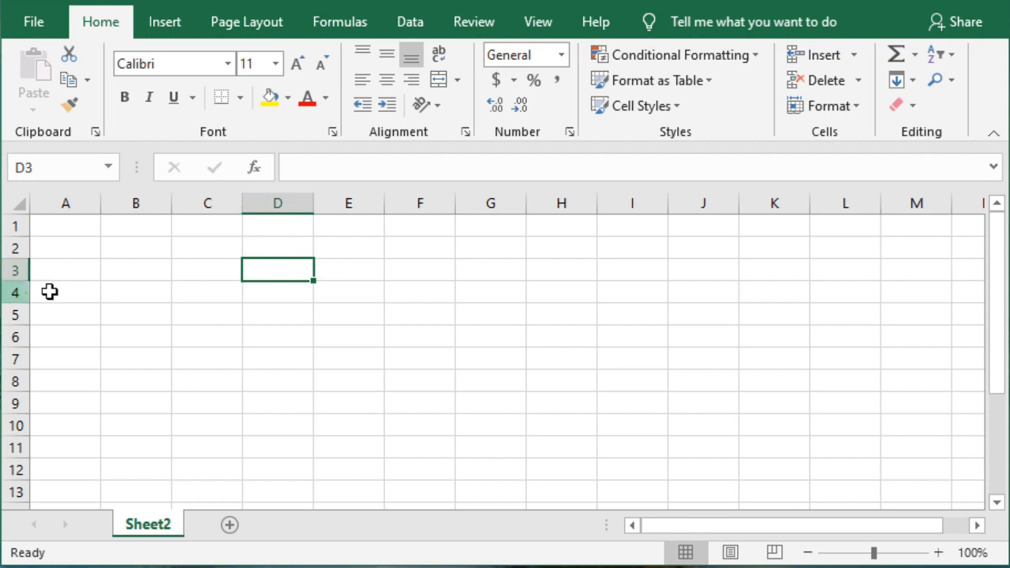
Select single cells in columns B and C, such as B4, B6, C3, B5 and B2, ending on C5, to compare their addresses.
{"action": "left_click", "coordinate": [176, 276]}
{"action": "left_click", "coordinate": [199, 296]}
{"action": "left_click", "coordinate": [139, 292]}
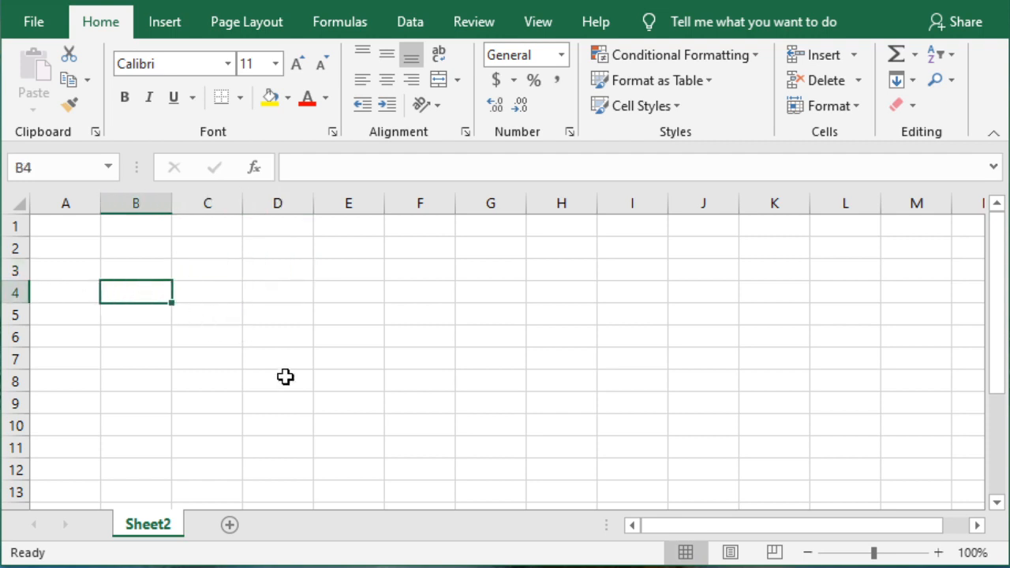
{"action": "left_click", "coordinate": [128, 334]}
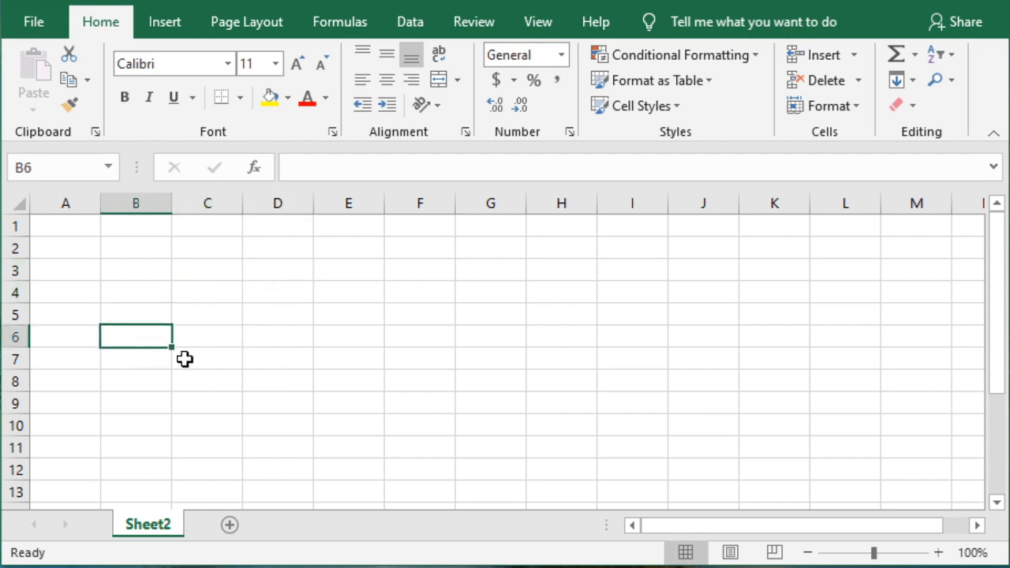
{"action": "left_click", "coordinate": [191, 271]}
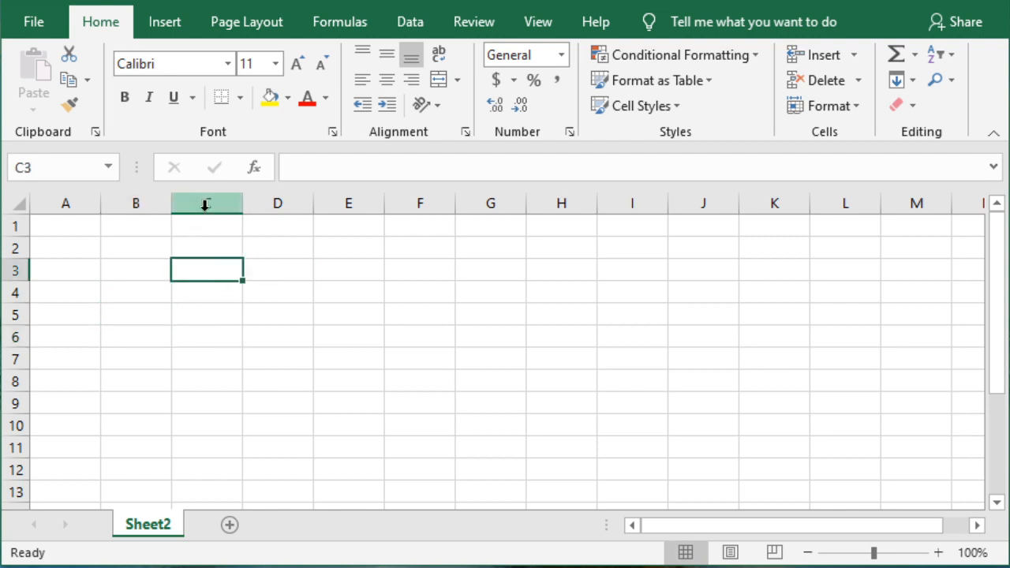
{"action": "left_click", "coordinate": [135, 313]}
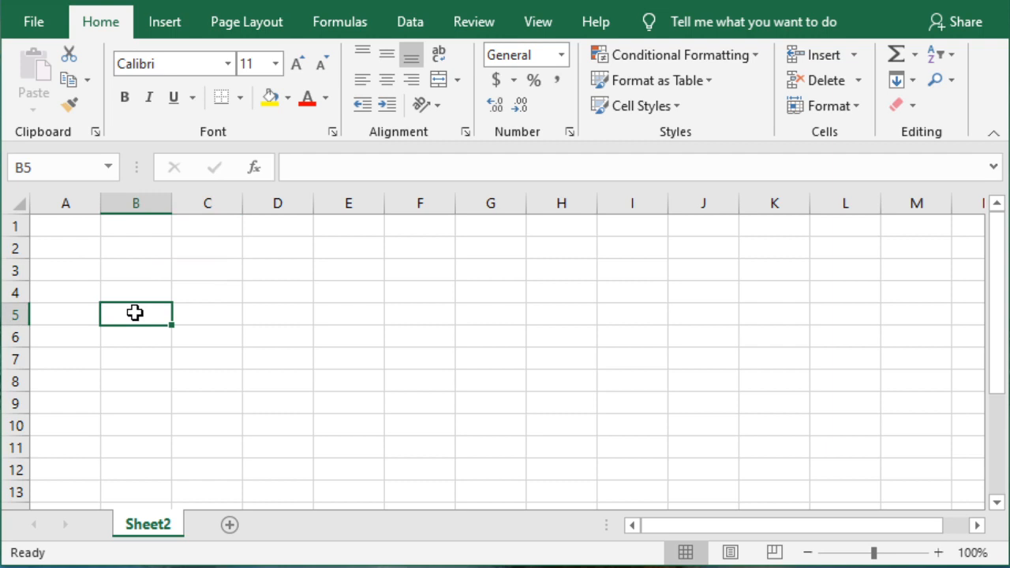
{"action": "left_click", "coordinate": [150, 249]}
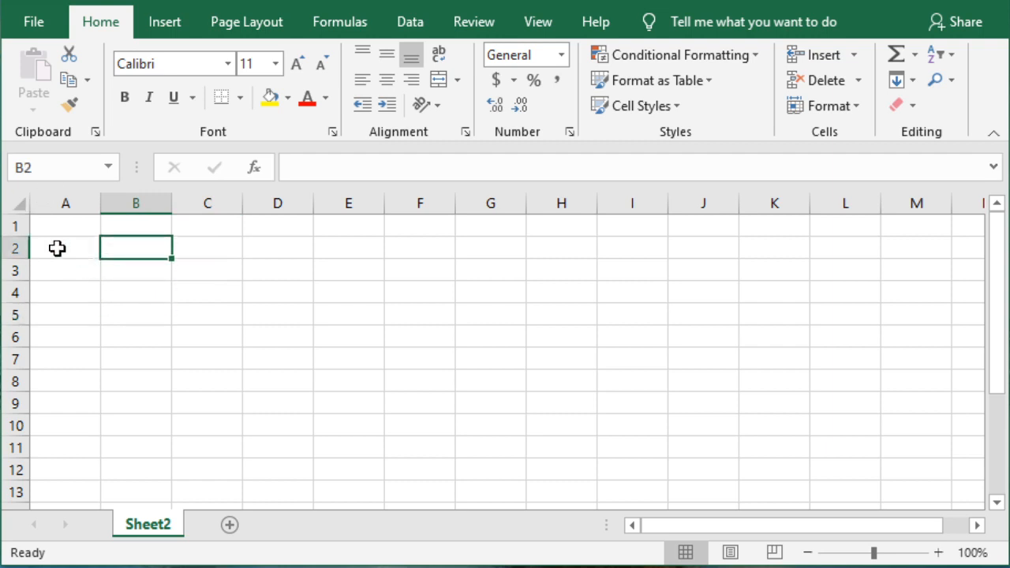
{"action": "left_click", "coordinate": [139, 297]}
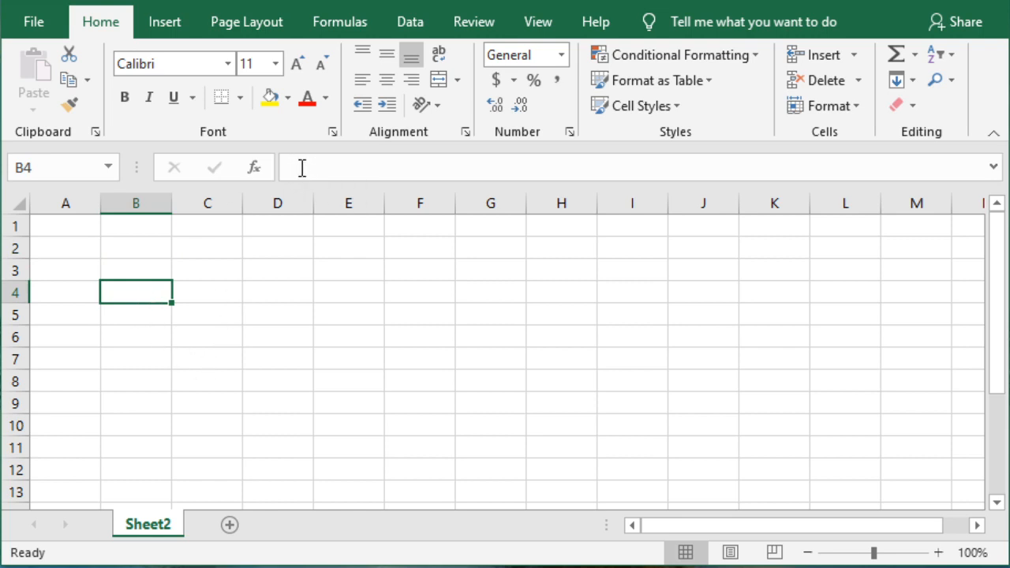
{"action": "left_click", "coordinate": [220, 315]}
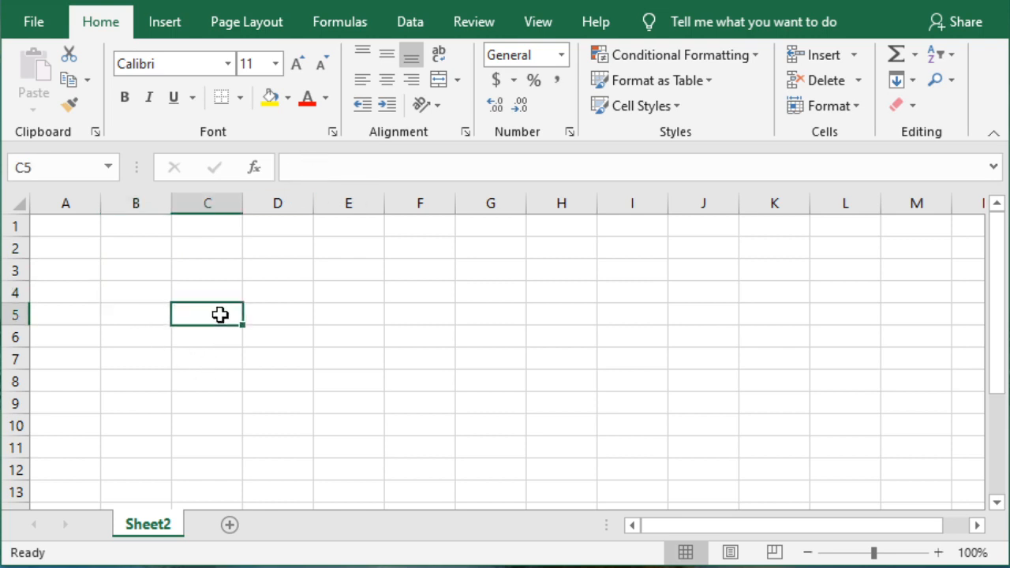
Enter the column headers s.no, Item and Qty in cells B2, C2 and D2.
{"action": "left_click", "coordinate": [121, 245]}
{"action": "type", "text": "s.no"}
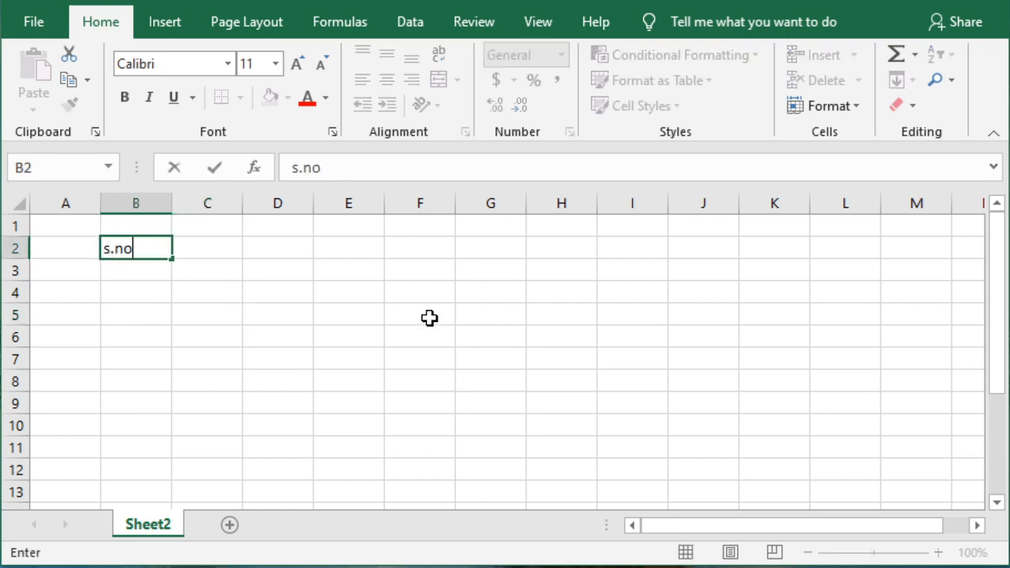
{"action": "key", "text": "Tab"}
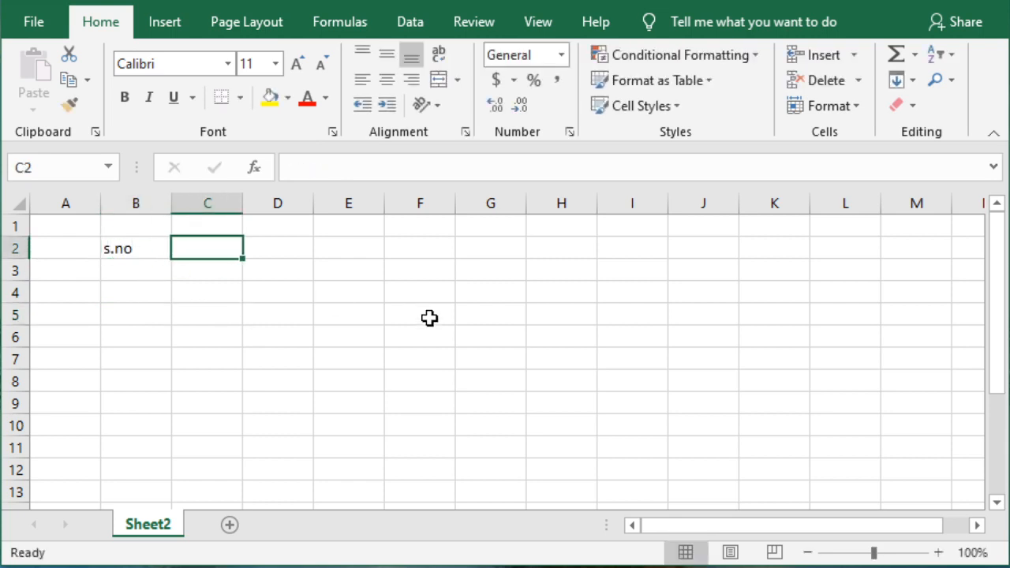
{"action": "type", "text": "Na"}
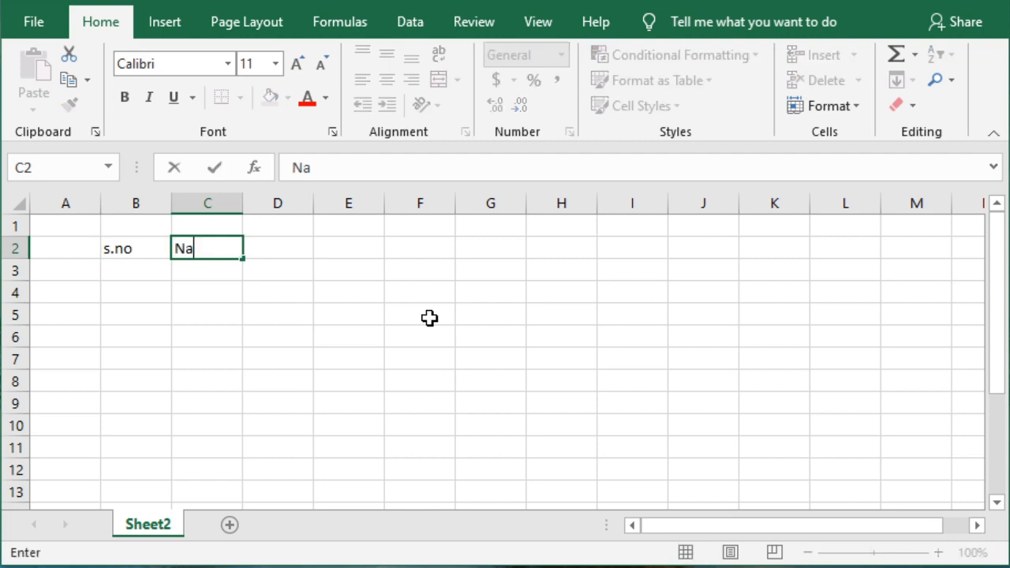
{"action": "key", "text": "BackSpace"}
{"action": "key", "text": "BackSpace"}
{"action": "key", "text": "BackSpace"}
{"action": "type", "text": "Item"}
{"action": "key", "text": "Tab"}
{"action": "type", "text": "Qty"}
{"action": "key", "text": "Tab"}
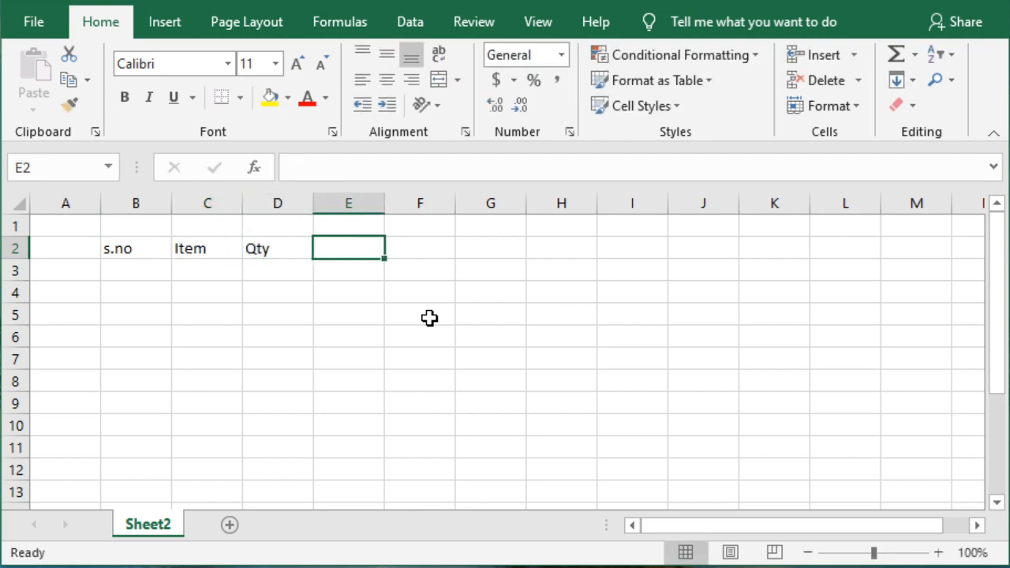
Add the column headers Rate in E2 and Totoal in F2.
{"action": "type", "text": "Rate"}
{"action": "key", "text": "Tab"}
{"action": "type", "text": "T"}
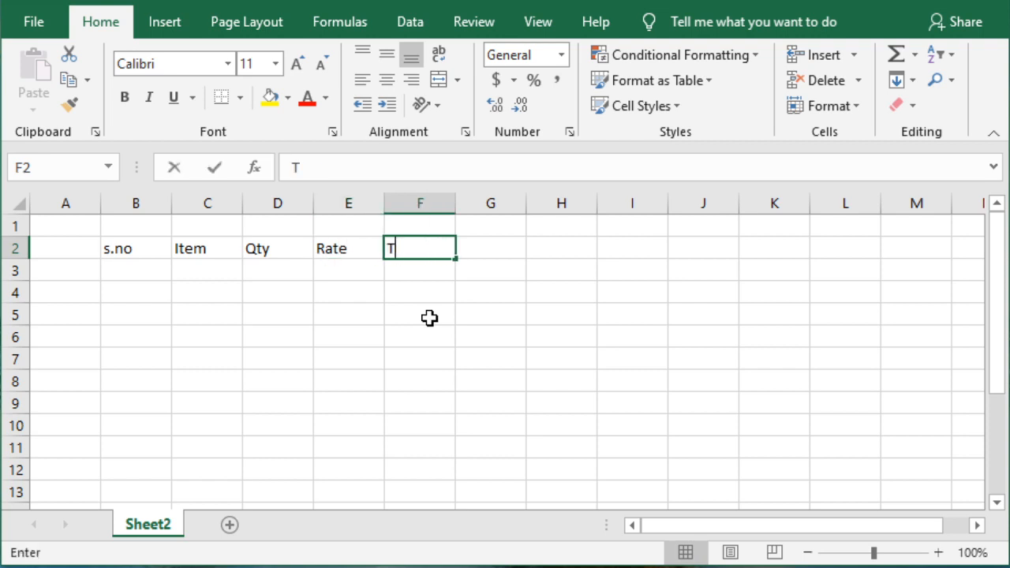
{"action": "type", "text": "to"}
{"action": "key", "text": "BackSpace"}
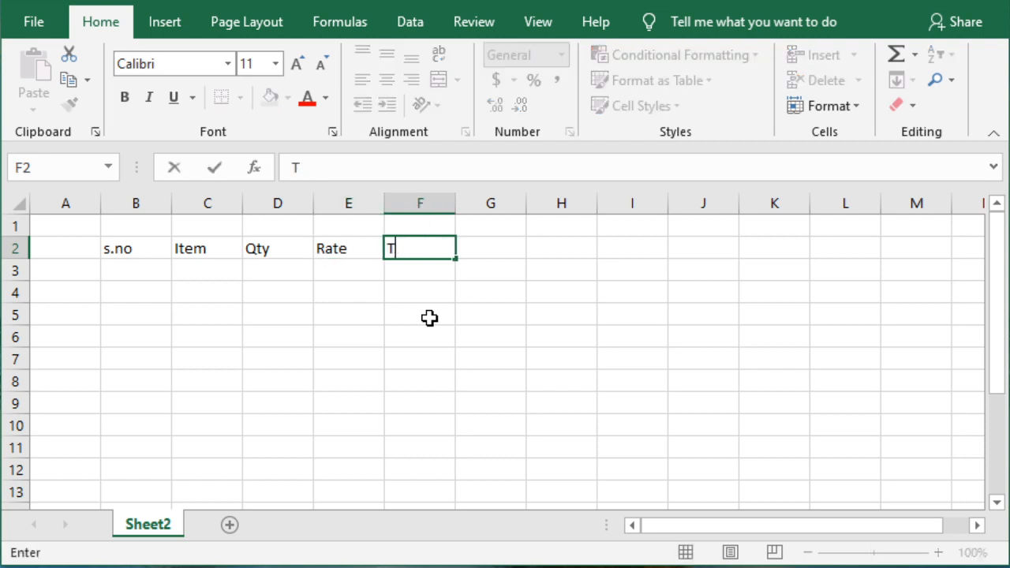
{"action": "type", "text": "toal"}
{"action": "key", "text": "Return"}
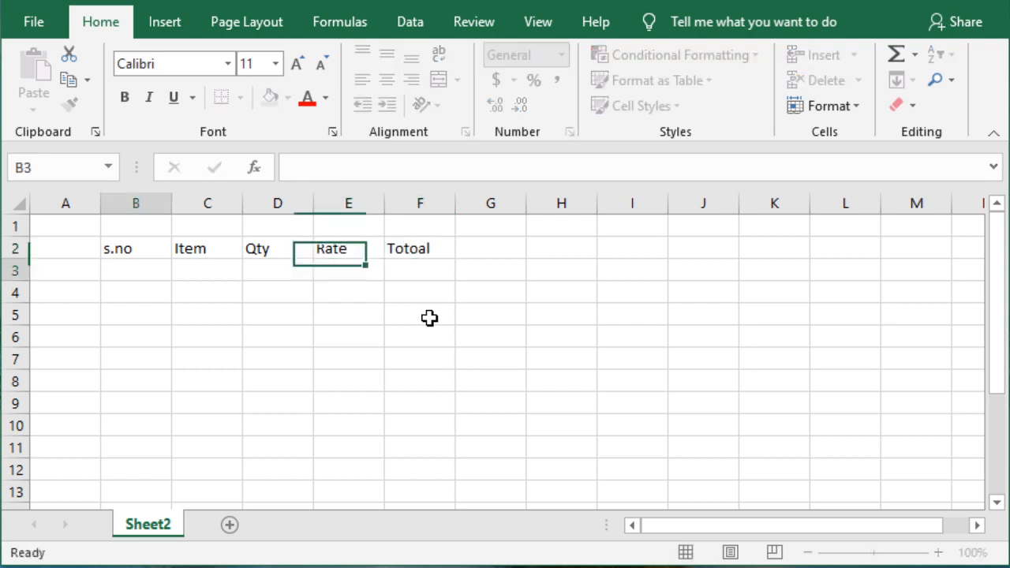
Enter 1 in B3 and auto-fill it down to B8 as a number series using the Fill Series option.
{"action": "type", "text": "1"}
{"action": "key", "text": "Return"}
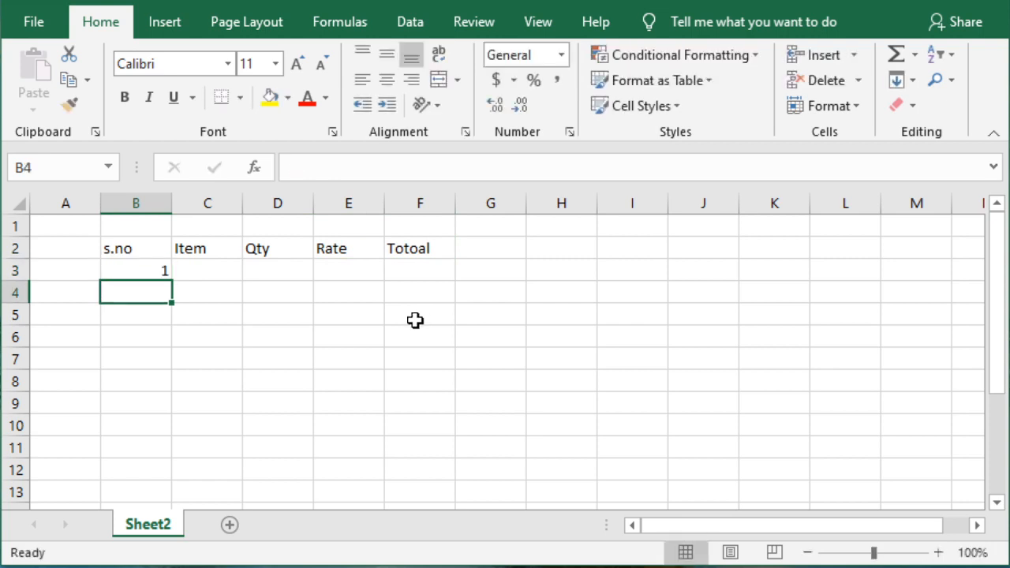
{"action": "left_click", "coordinate": [328, 378]}
{"action": "left_click", "coordinate": [152, 270]}
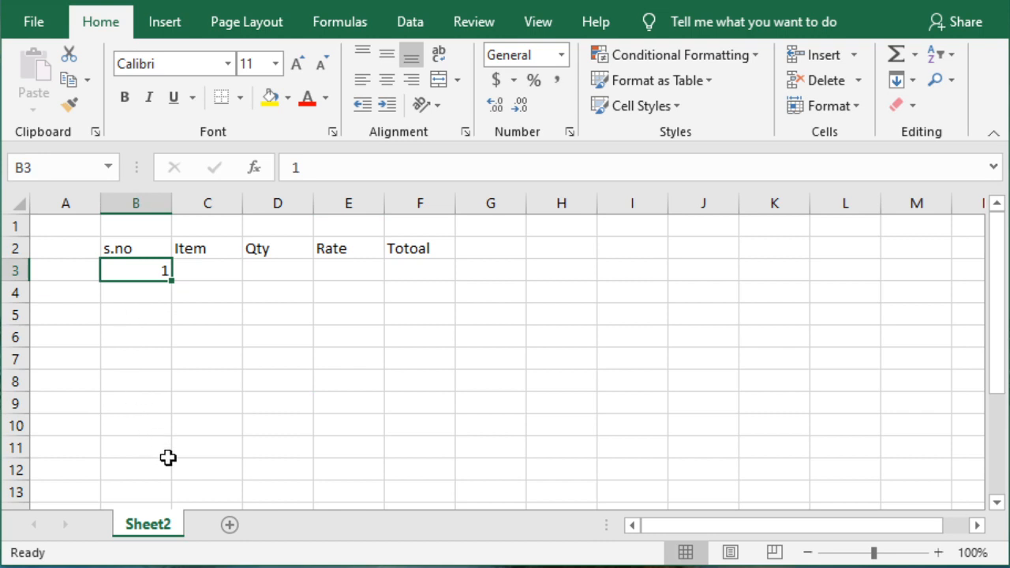
{"action": "left_click", "coordinate": [199, 350]}
{"action": "left_click", "coordinate": [156, 268]}
{"action": "left_click_drag", "start_coordinate": [171, 281], "coordinate": [184, 395]}
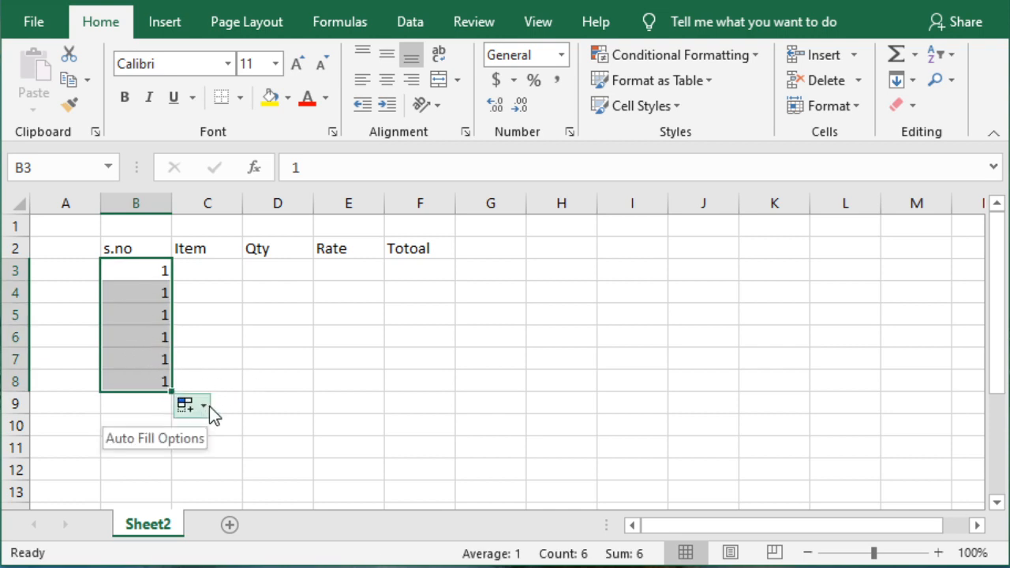
{"action": "left_click", "coordinate": [203, 406]}
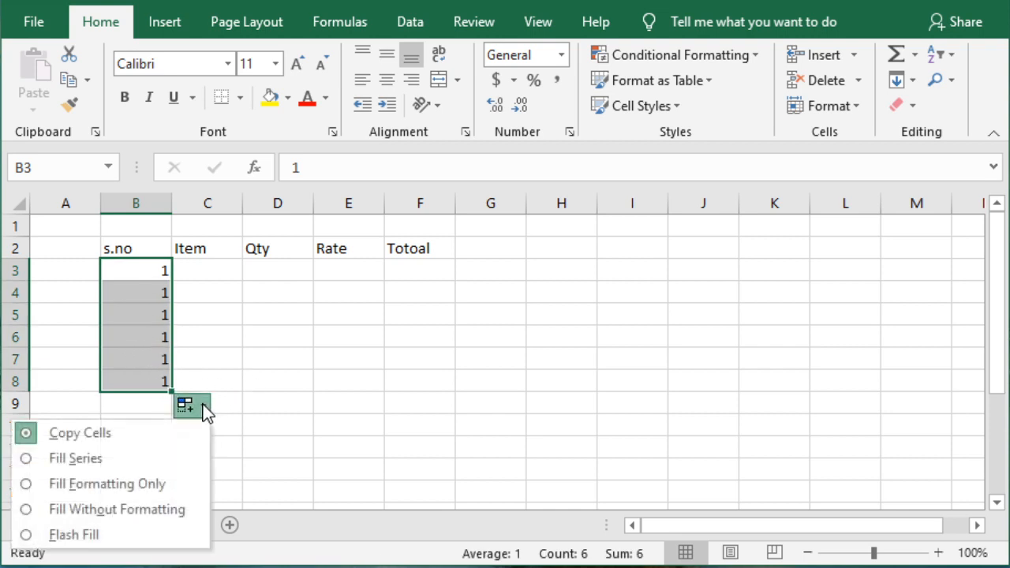
{"action": "left_click", "coordinate": [28, 459]}
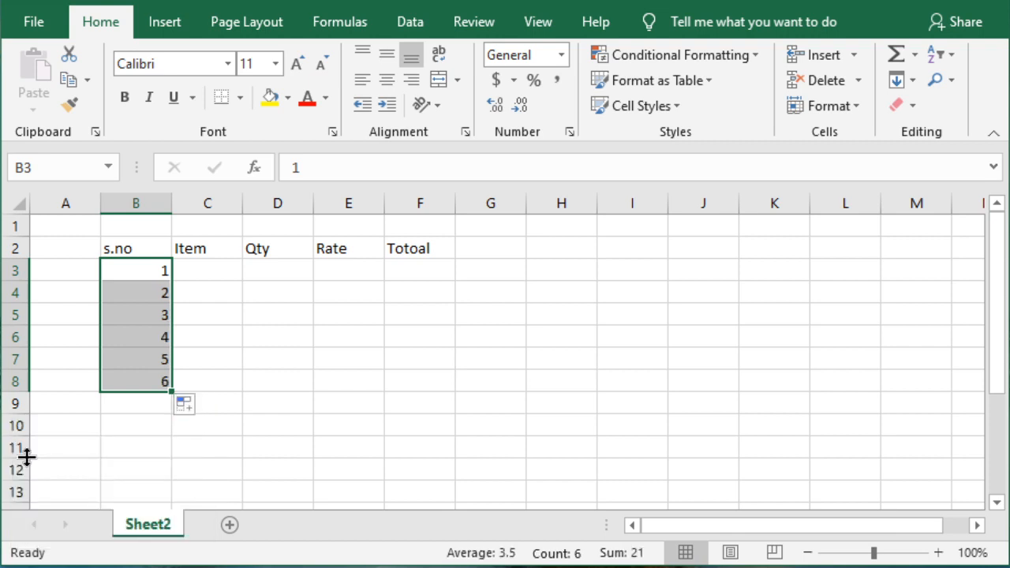
Clear the last serial number in cell B8.
{"action": "left_click", "coordinate": [297, 396]}
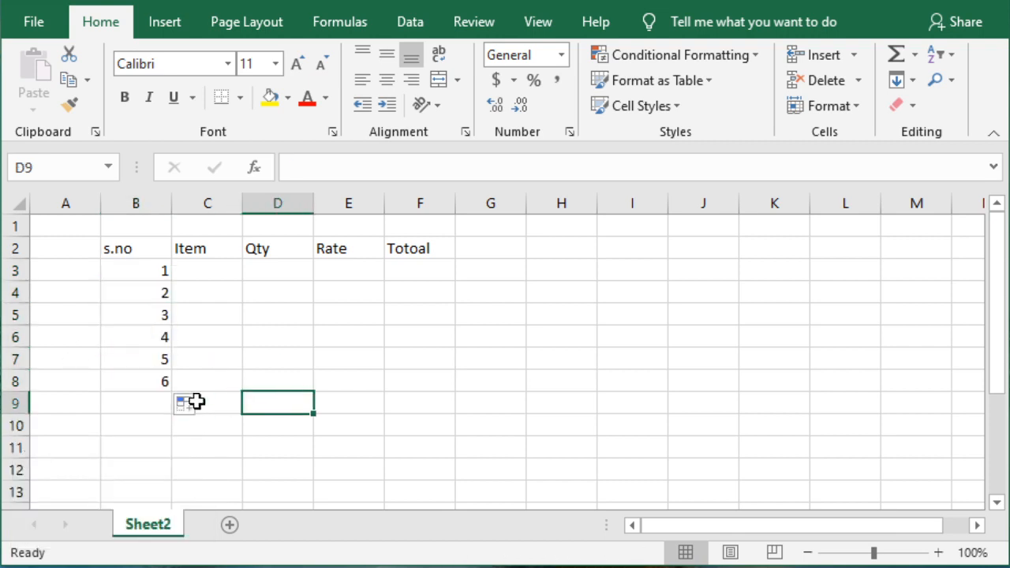
{"action": "left_click", "coordinate": [156, 379]}
{"action": "key", "text": "Delete"}
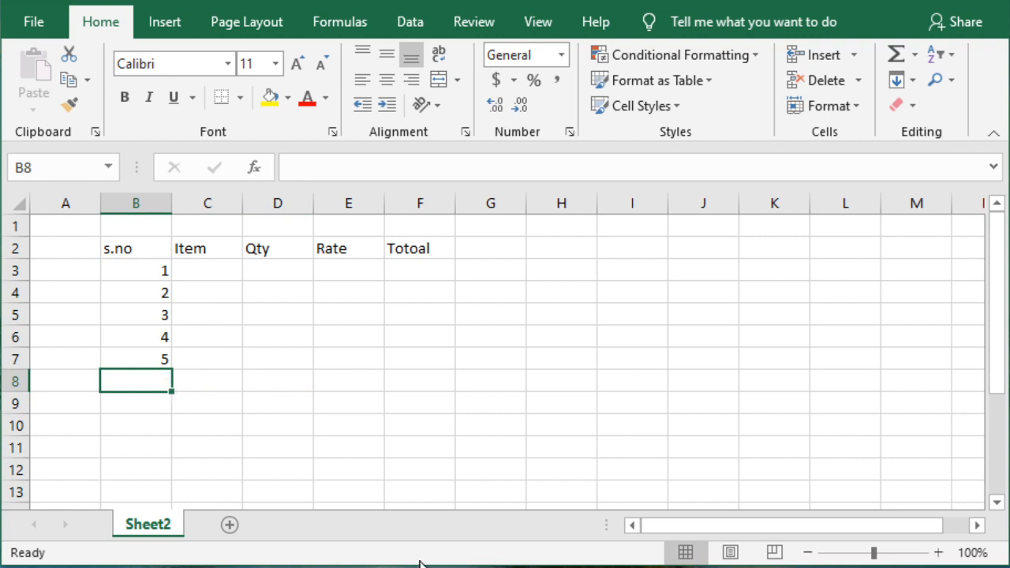
Fill in row 3 with the item Keyboard, quantity 4 and rate 1200.
{"action": "left_click", "coordinate": [205, 269]}
{"action": "type", "text": "Keyt"}
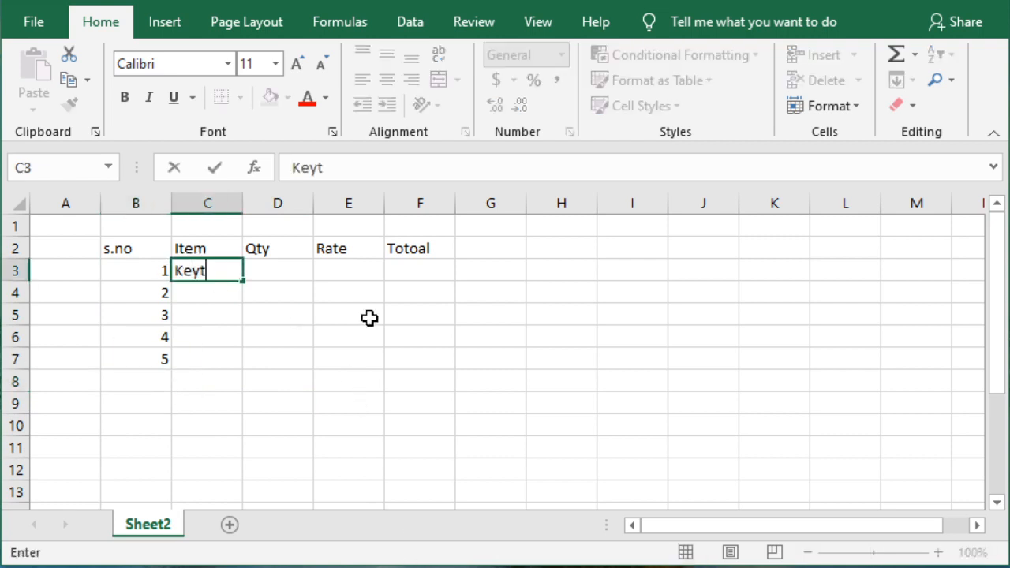
{"action": "type", "text": "oard"}
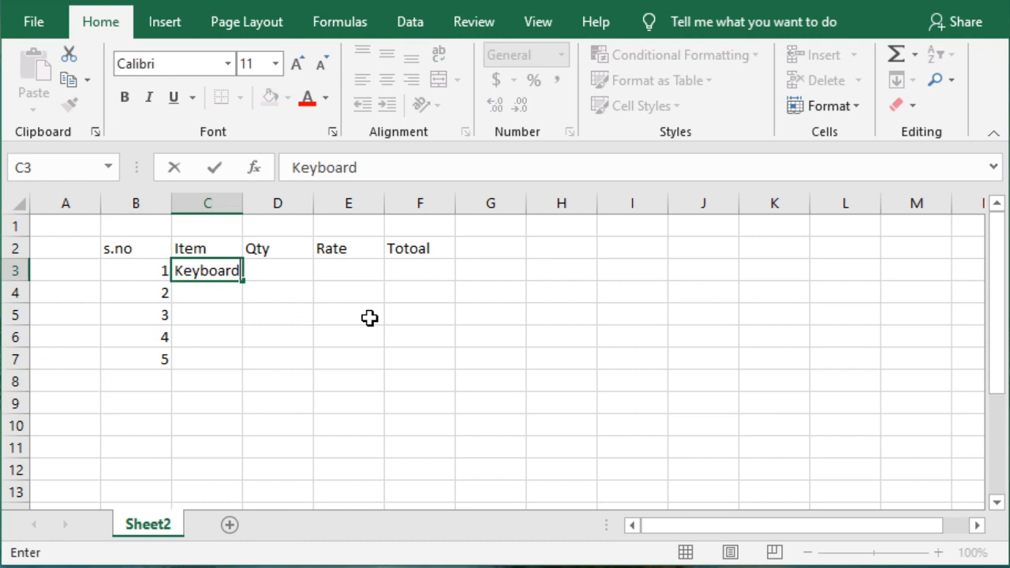
{"action": "key", "text": "Tab"}
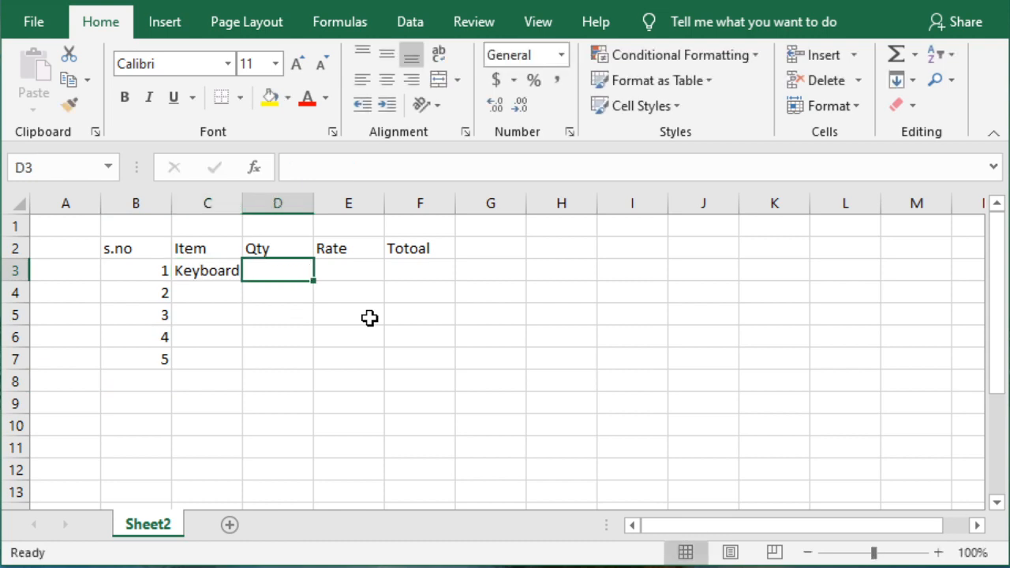
{"action": "type", "text": "4"}
{"action": "key", "text": "Tab"}
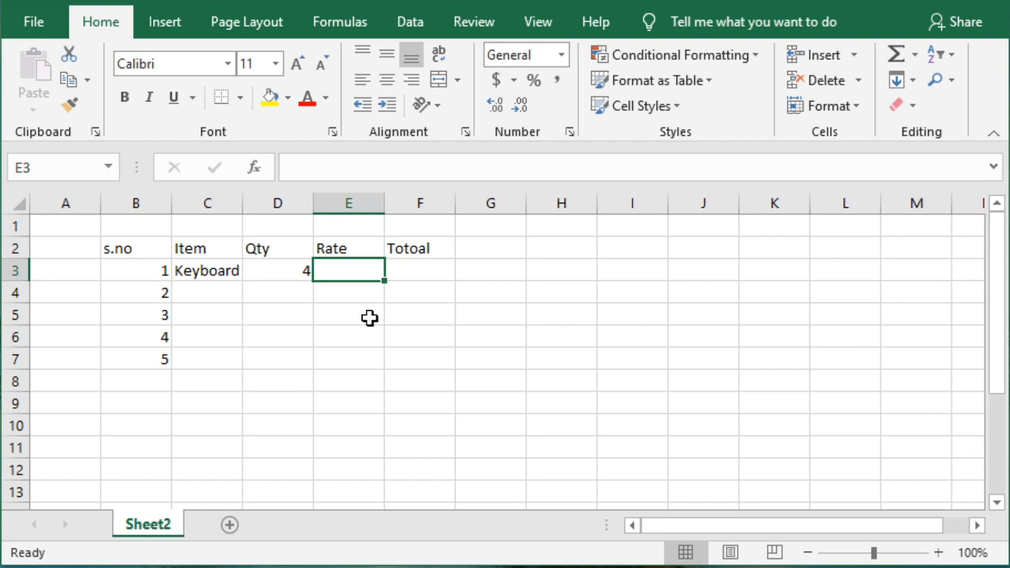
{"action": "type", "text": "12"}
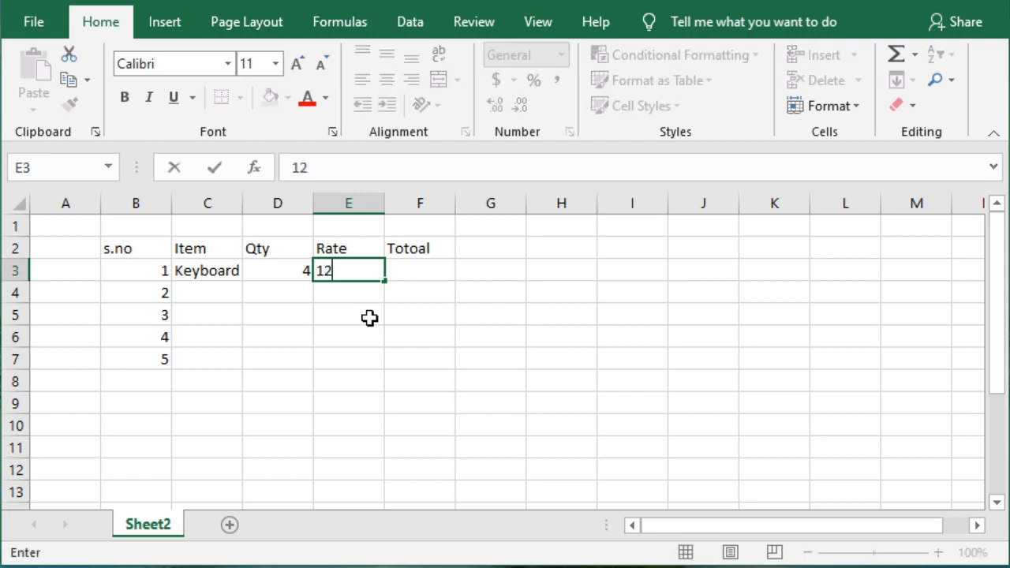
{"action": "type", "text": "00"}
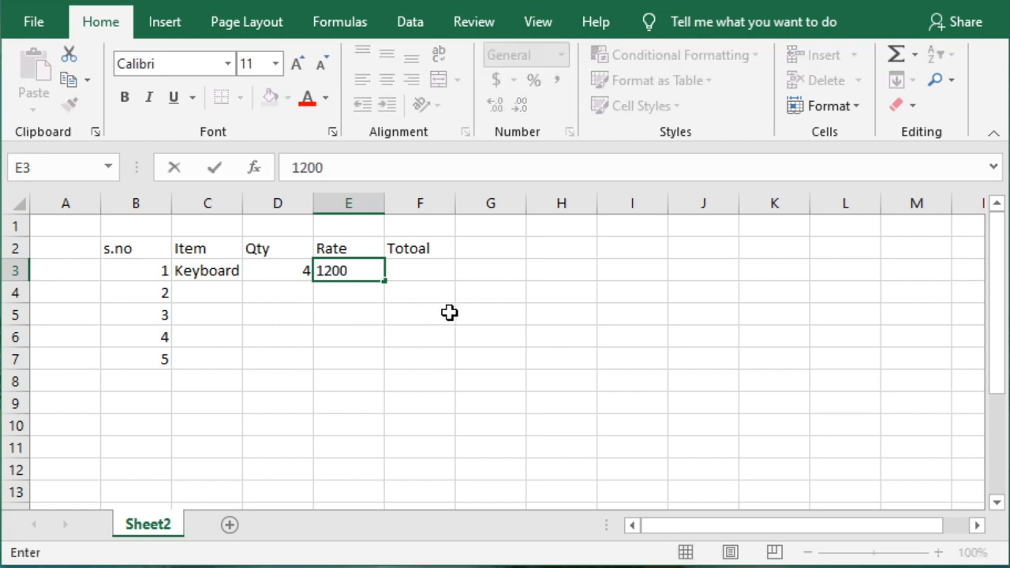
{"action": "key", "text": "Tab"}
Correct the misspelled header in F2 to Total.
{"action": "left_click", "coordinate": [423, 247]}
{"action": "key", "text": "F2"}
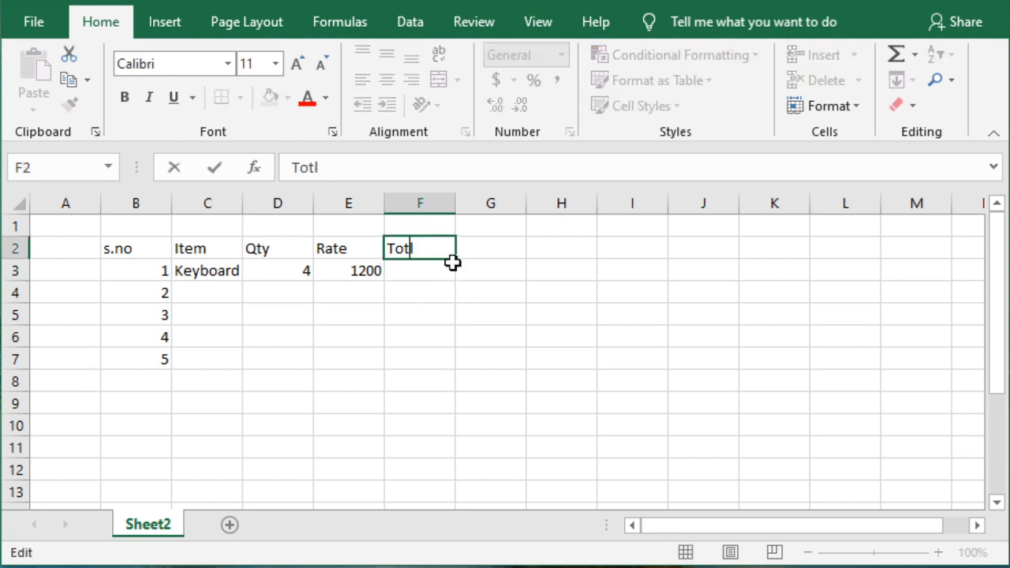
{"action": "left_click", "coordinate": [413, 270]}
Fill in row 4 with the item Mouse, quantity 6 and rate 1000.
{"action": "left_click", "coordinate": [212, 291]}
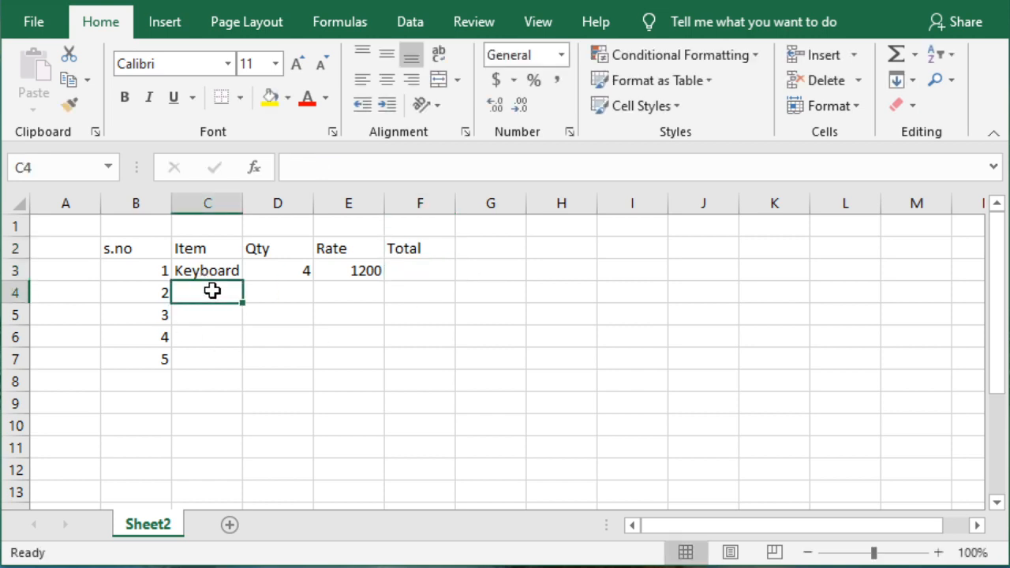
{"action": "type", "text": "Mouse"}
{"action": "key", "text": "Tab"}
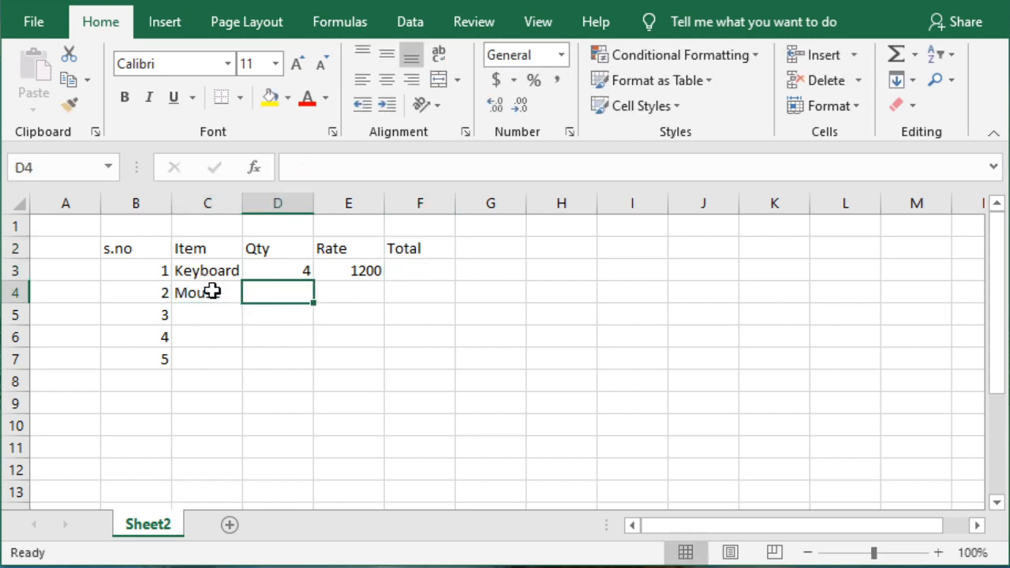
{"action": "type", "text": "6"}
{"action": "key", "text": "Tab"}
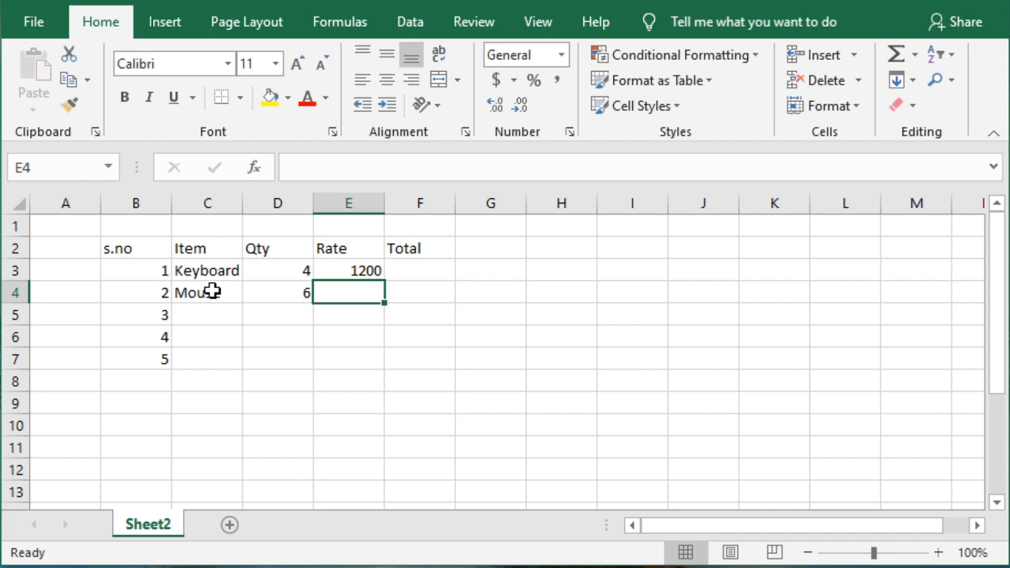
{"action": "type", "text": "1000"}
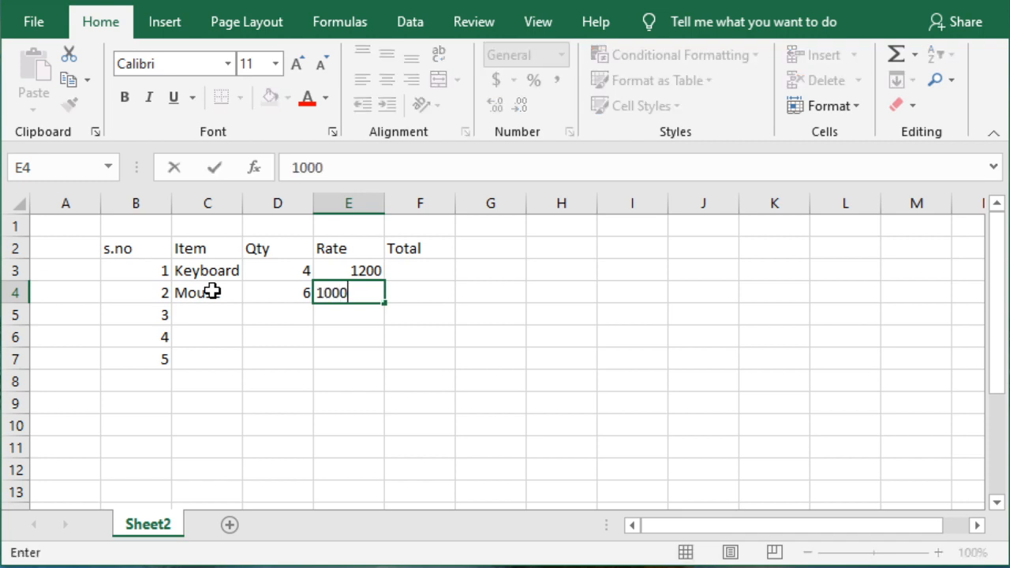
{"action": "key", "text": "Tab"}
{"action": "key", "text": "Return"}
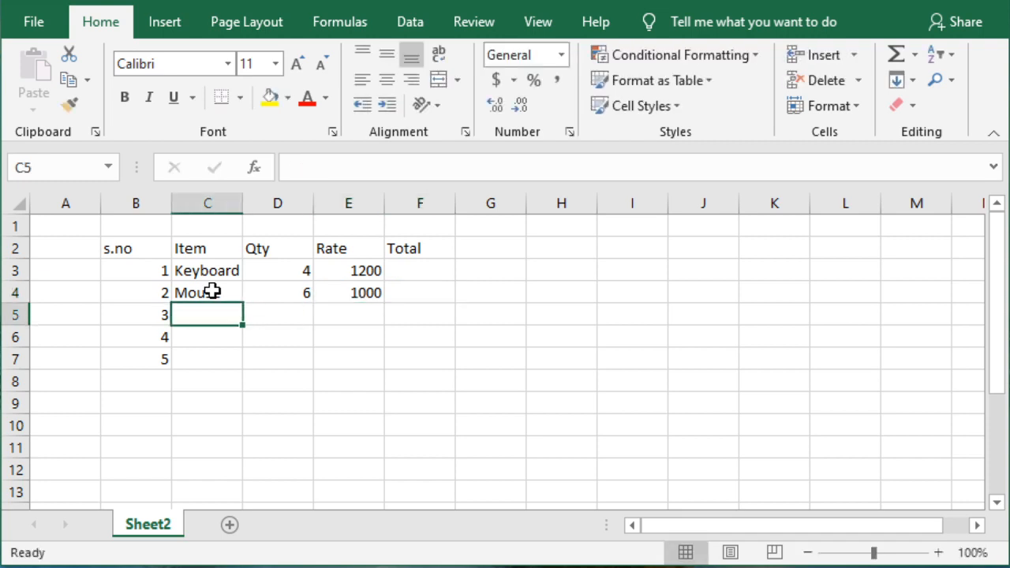
Fill in row 5 with the item Speaker, quantity 5 and rate 3000.
{"action": "type", "text": "Speaker"}
{"action": "key", "text": "Tab"}
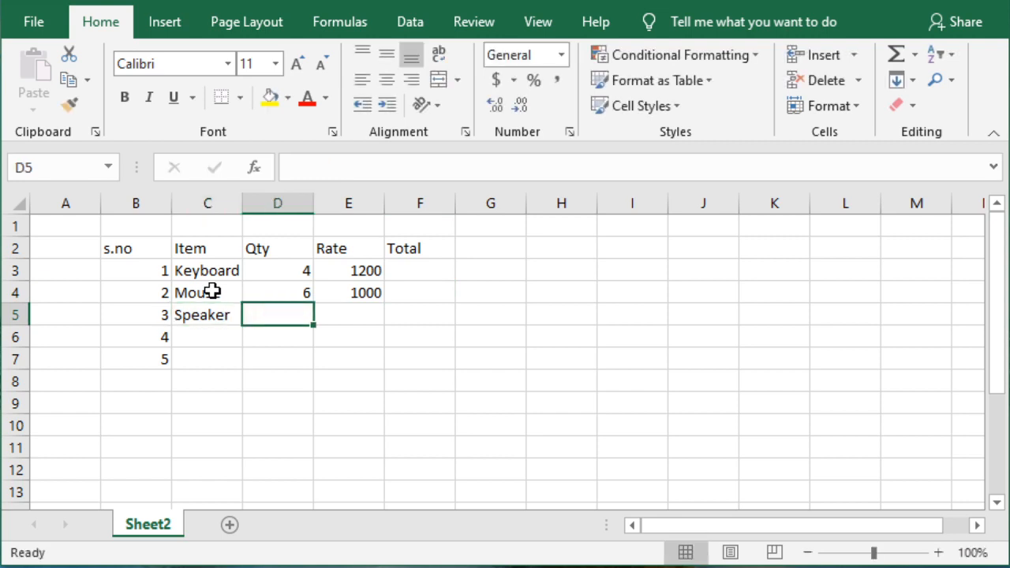
{"action": "type", "text": "5"}
{"action": "key", "text": "Tab"}
{"action": "type", "text": "3"}
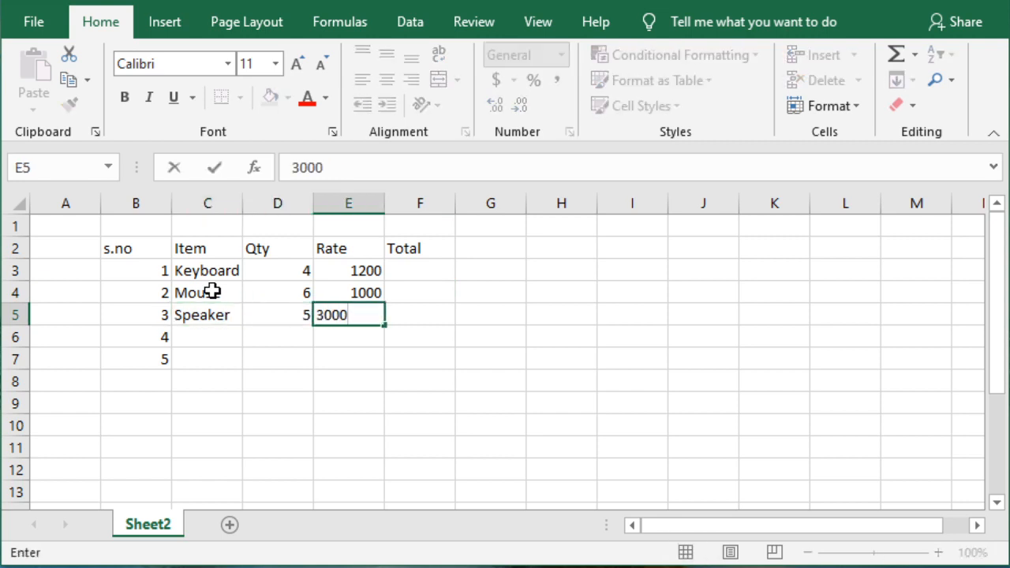
{"action": "key", "text": "Tab"}
{"action": "key", "text": "Return"}
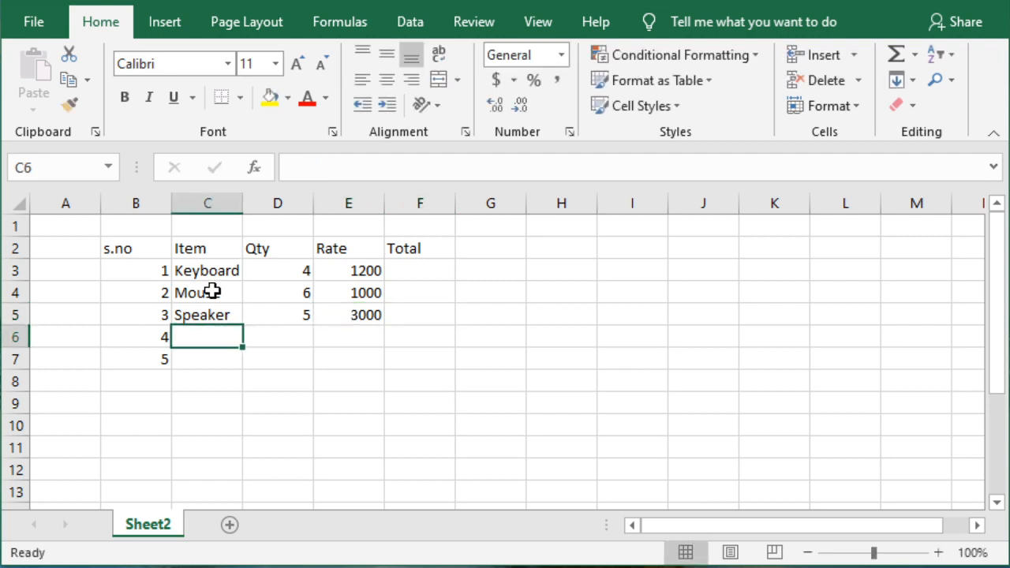
Fill in row 6 with the item Monitor, quantity 8 and rate 7500.
{"action": "type", "text": "Moniter"}
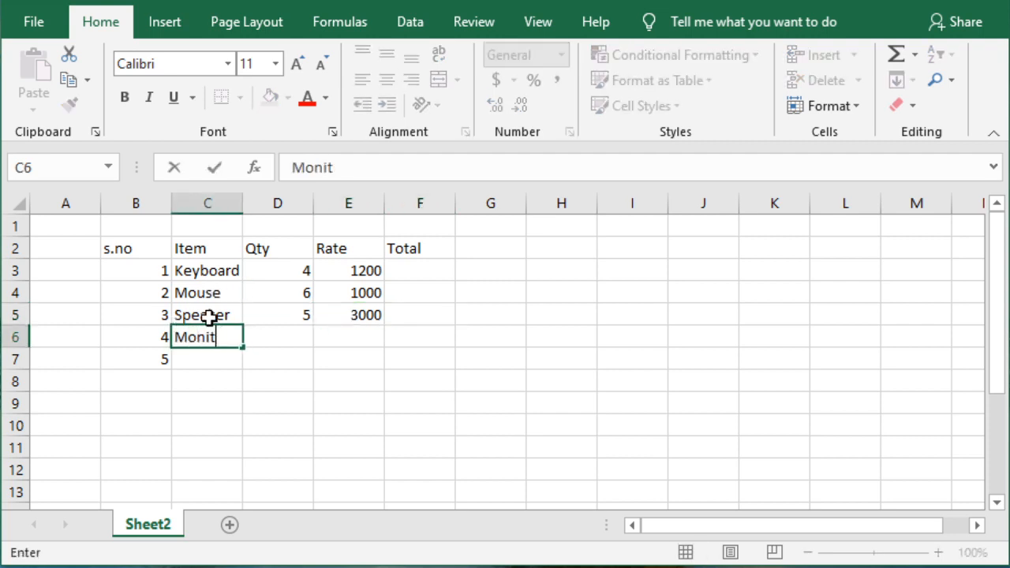
{"action": "key", "text": "BackSpace"}
{"action": "key", "text": "BackSpace"}
{"action": "type", "text": "opr"}
{"action": "key", "text": "BackSpace"}
{"action": "key", "text": "BackSpace"}
{"action": "type", "text": "r"}
{"action": "key", "text": "Tab"}
{"action": "type", "text": "8"}
{"action": "key", "text": "Tab"}
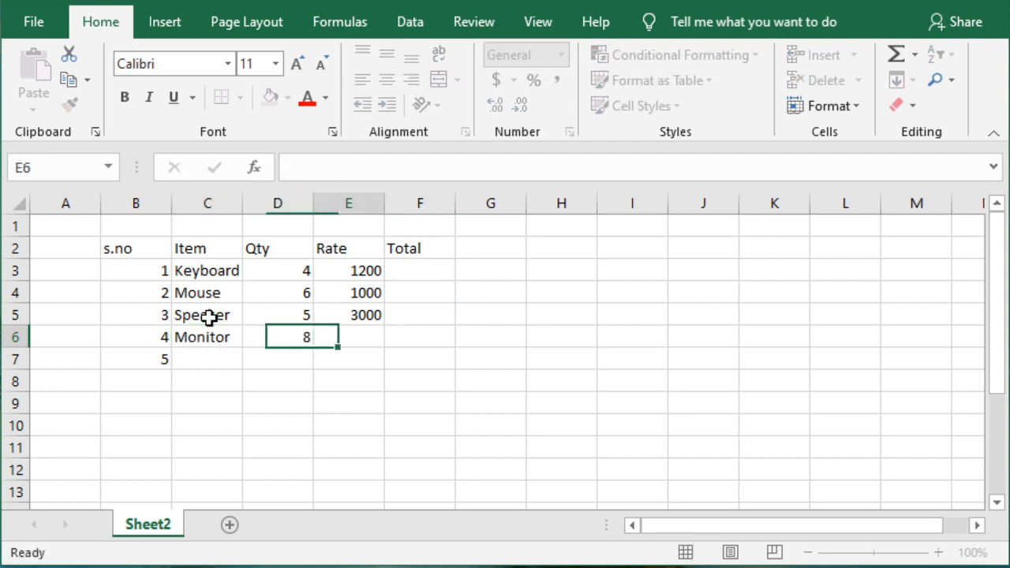
{"action": "type", "text": "7500"}
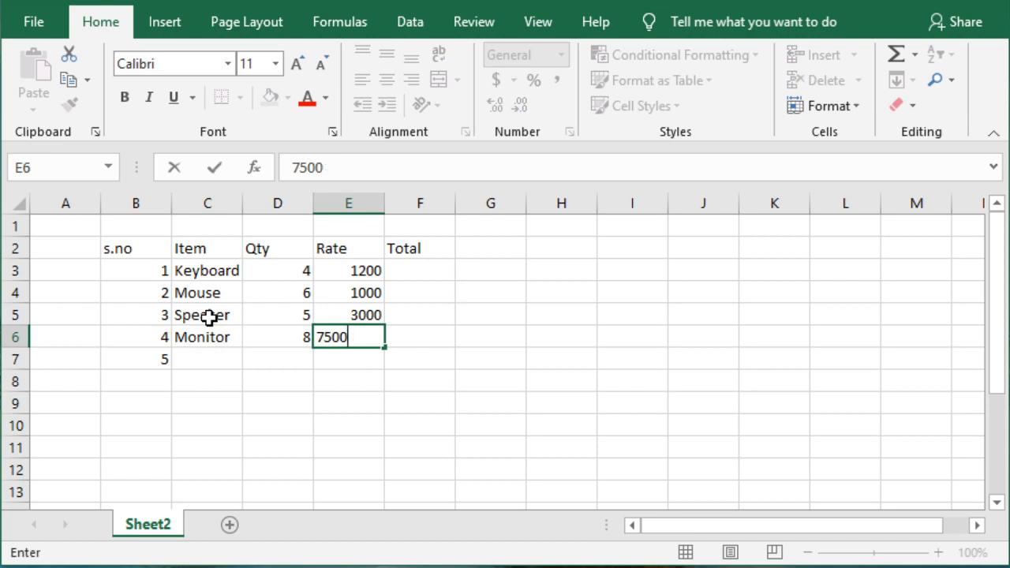
{"action": "key", "text": "Tab"}
{"action": "key", "text": "Return"}
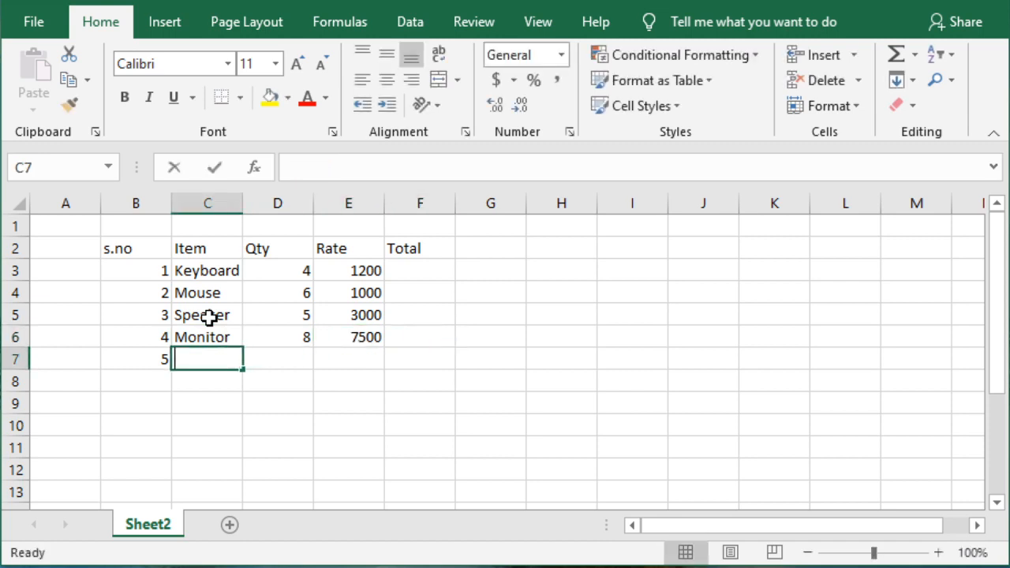
Fill in row 7 with the item Printer, quantity 6 and rate 4500.
{"action": "type", "text": "Printer"}
{"action": "key", "text": "Tab"}
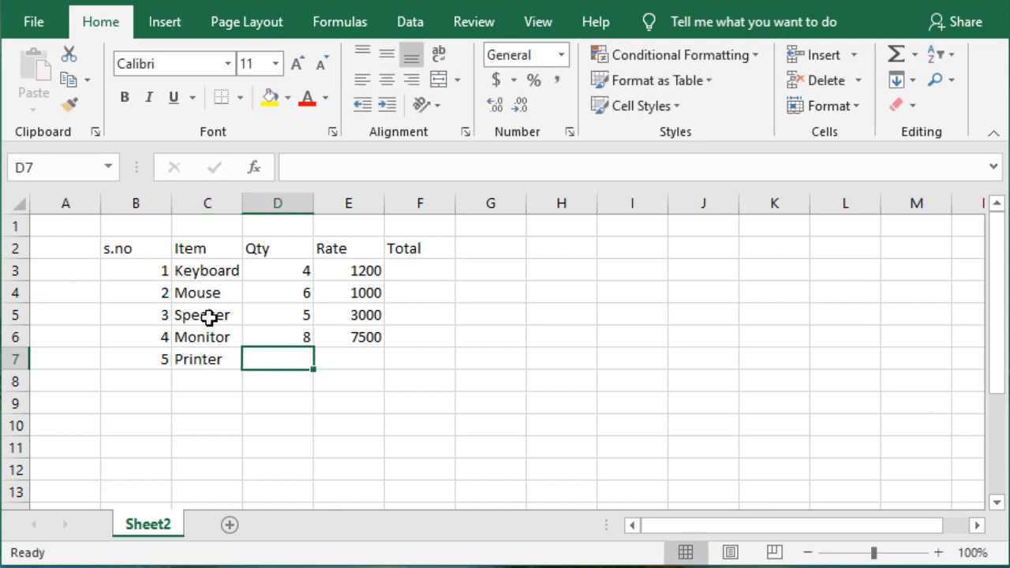
{"action": "type", "text": "6"}
{"action": "key", "text": "Tab"}
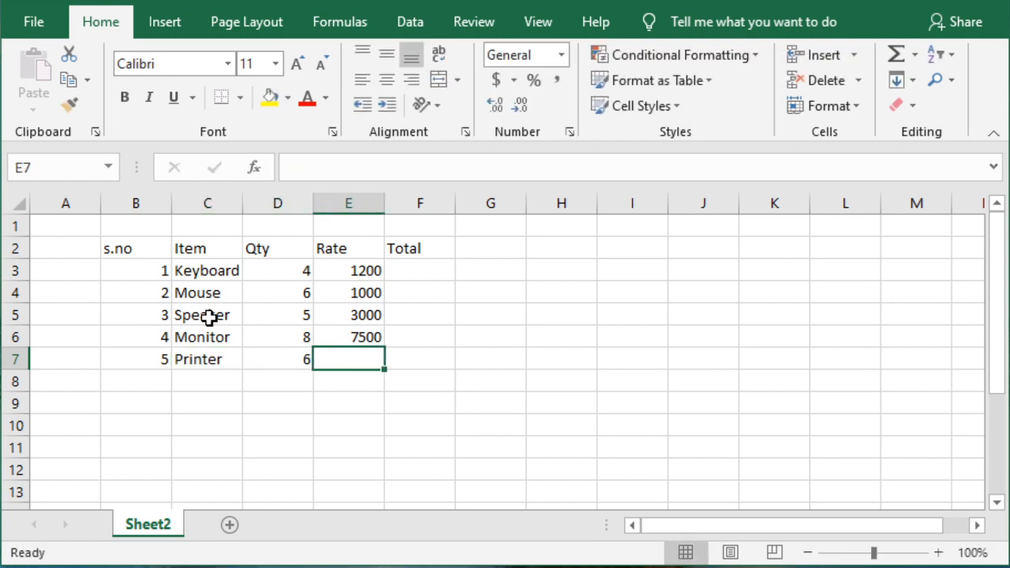
{"action": "type", "text": "4500"}
{"action": "left_click", "coordinate": [600, 416]}
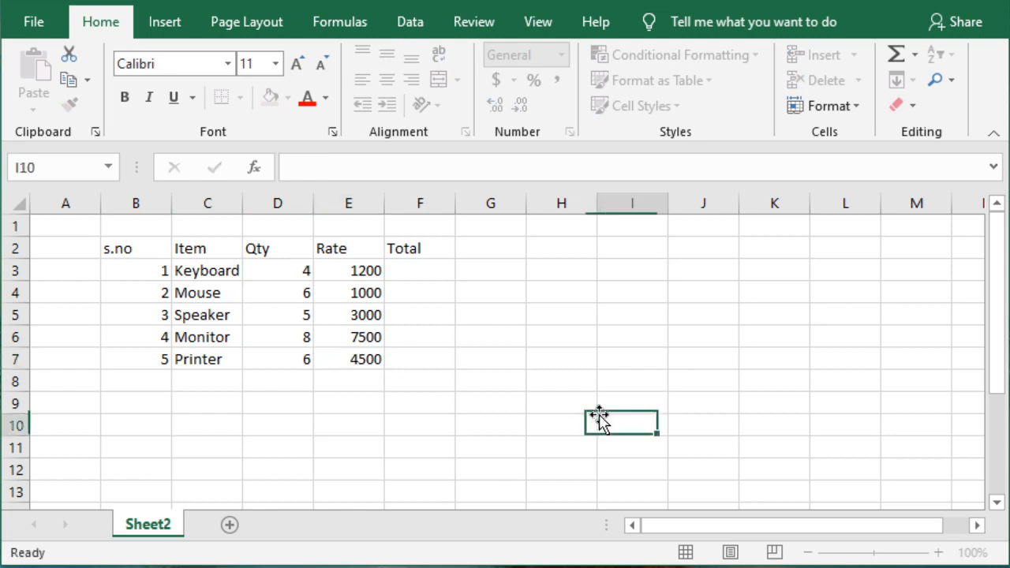
{"action": "left_click", "coordinate": [416, 271]}
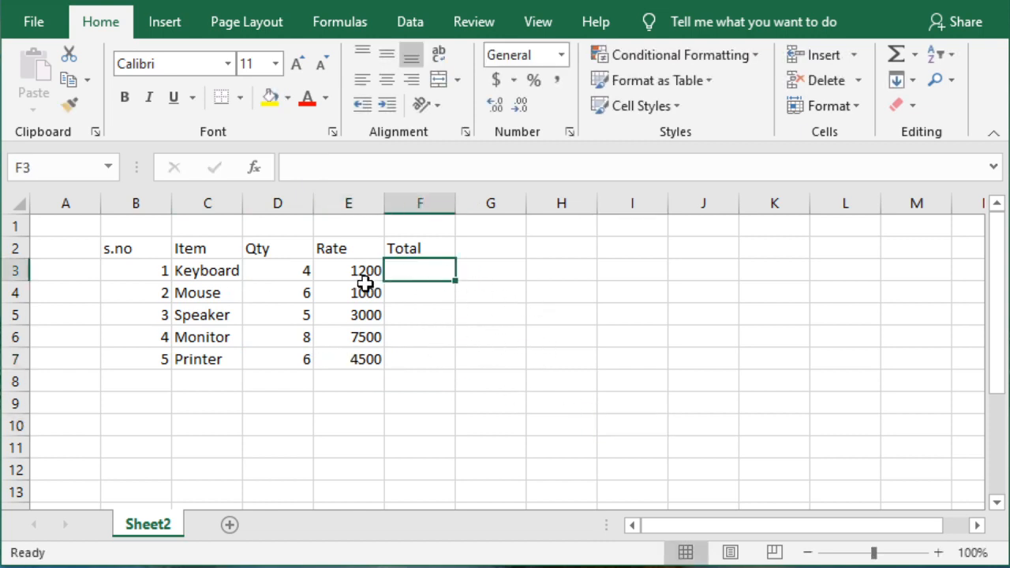
{"action": "left_click", "coordinate": [296, 275]}
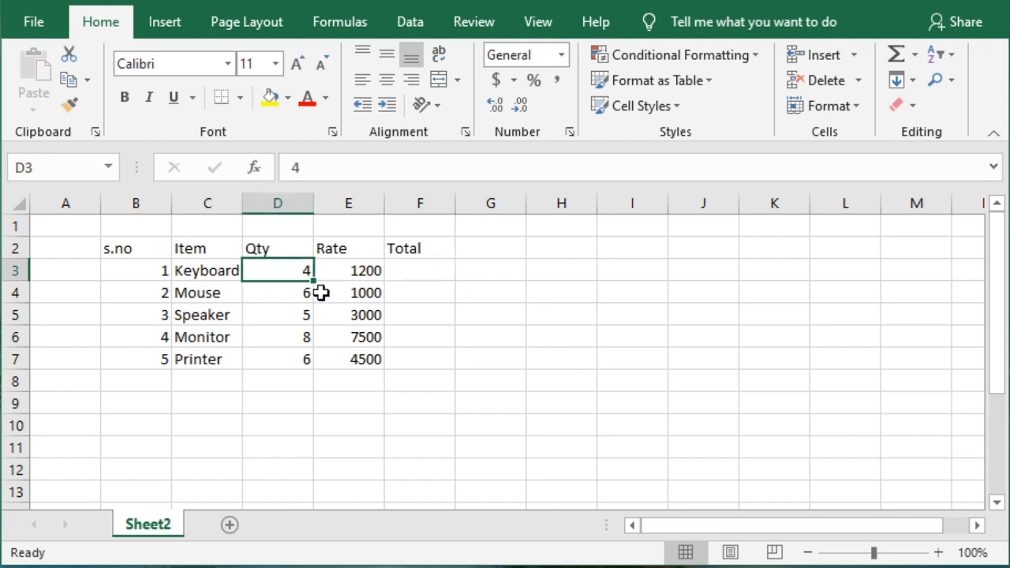
{"action": "left_click", "coordinate": [368, 271]}
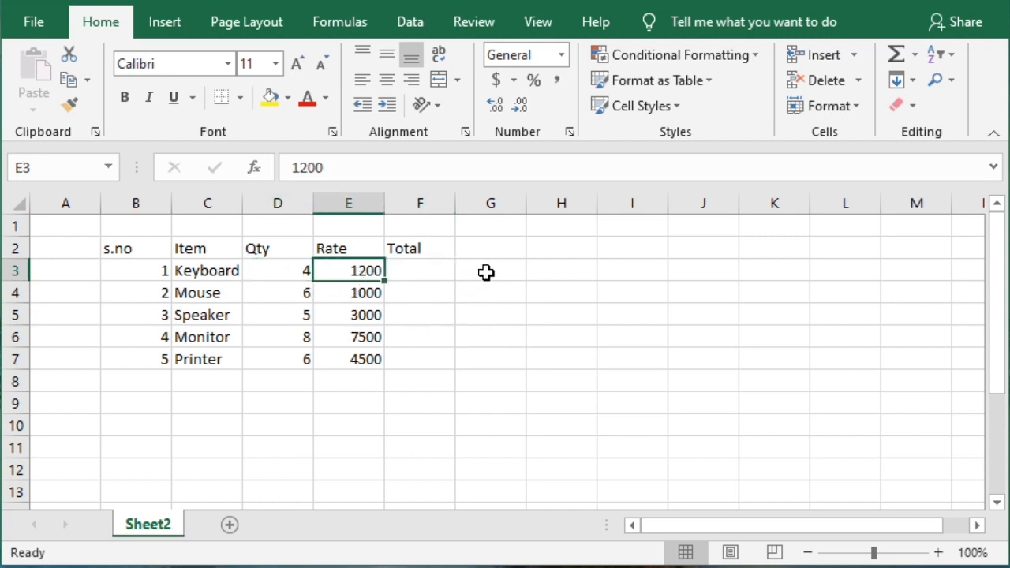
{"action": "left_click", "coordinate": [416, 269]}
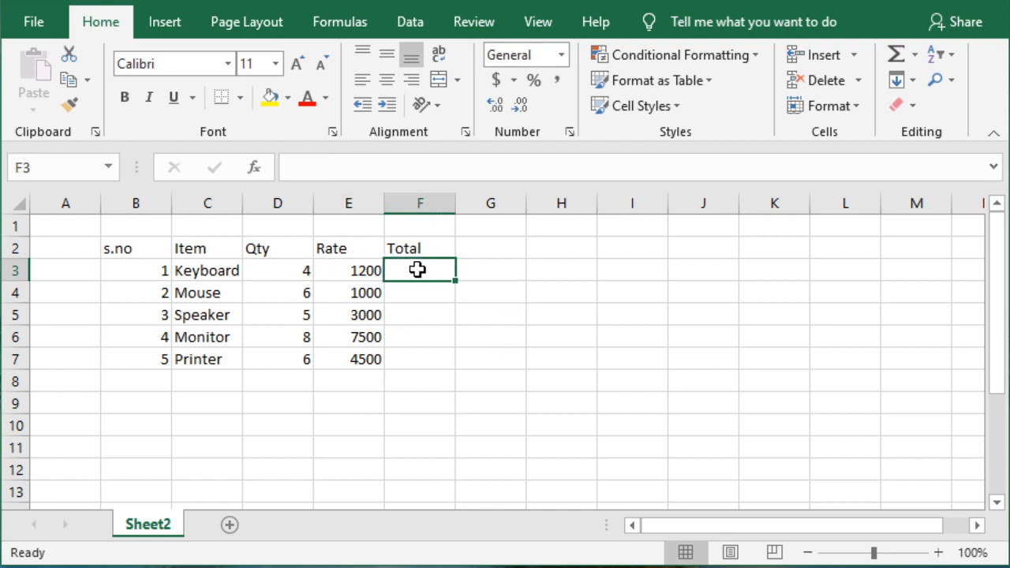
{"action": "left_click", "coordinate": [307, 269]}
{"action": "left_click", "coordinate": [363, 272]}
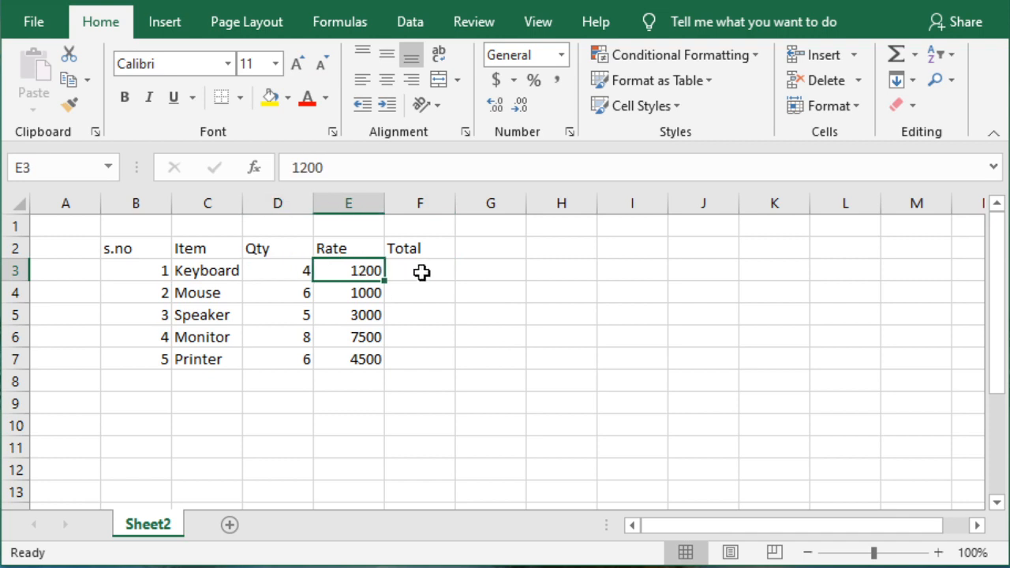
Calculate the Keyboard total in F3 with the constant-value formula =4*1200.
{"action": "left_click", "coordinate": [419, 270]}
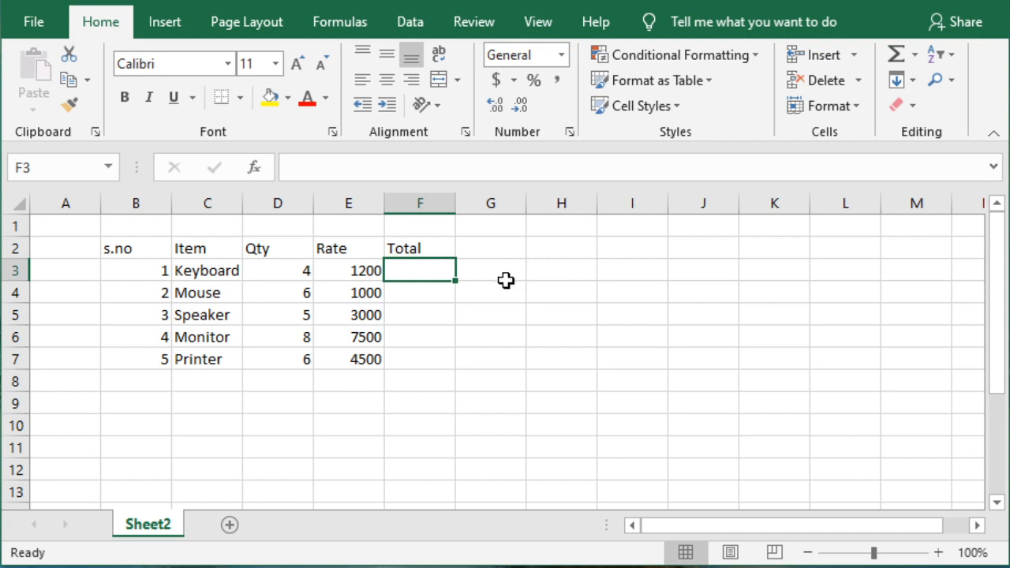
{"action": "type", "text": "="}
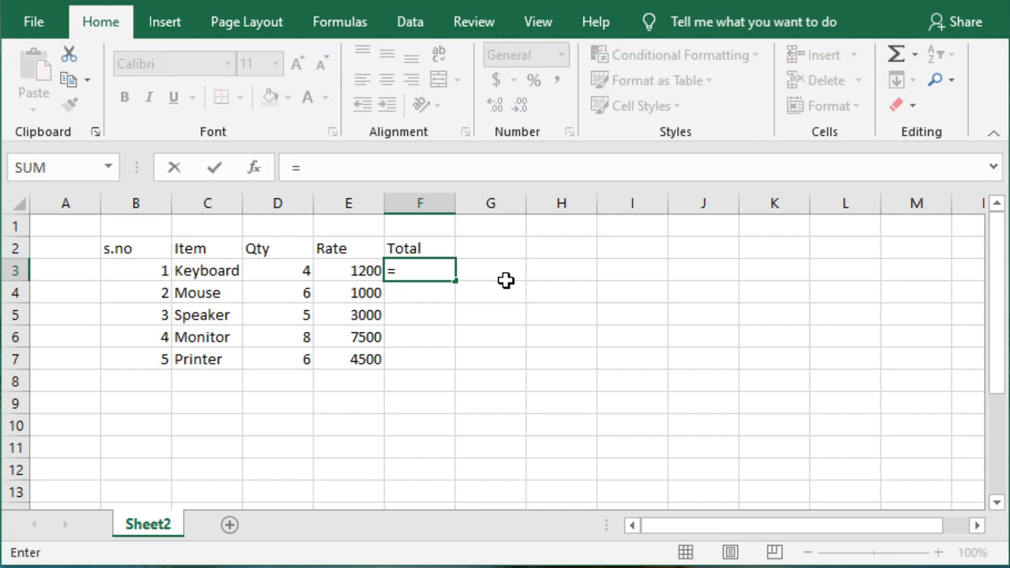
{"action": "key", "text": "Escape"}
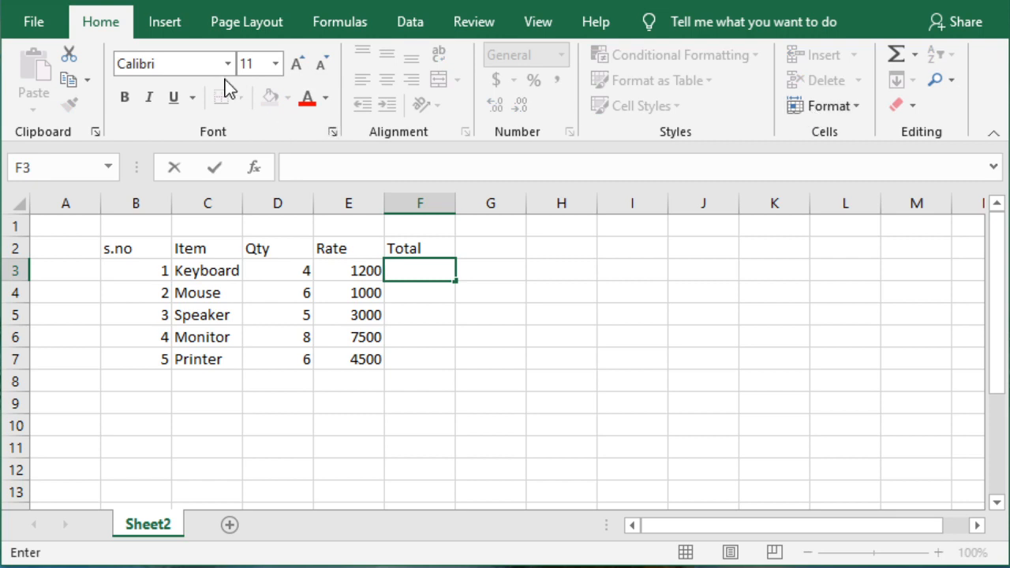
{"action": "type", "text": "="}
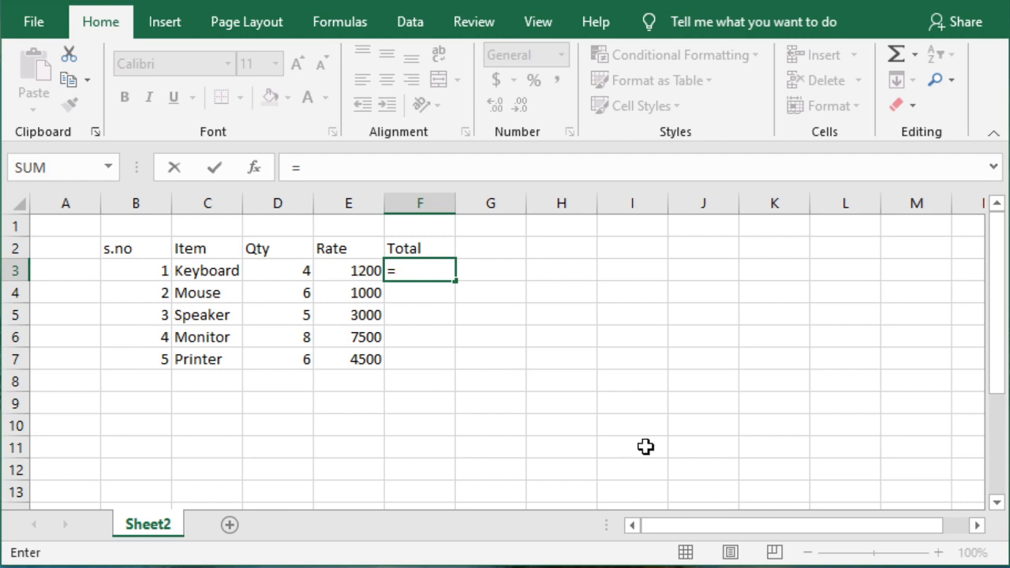
{"action": "type", "text": "4*1200"}
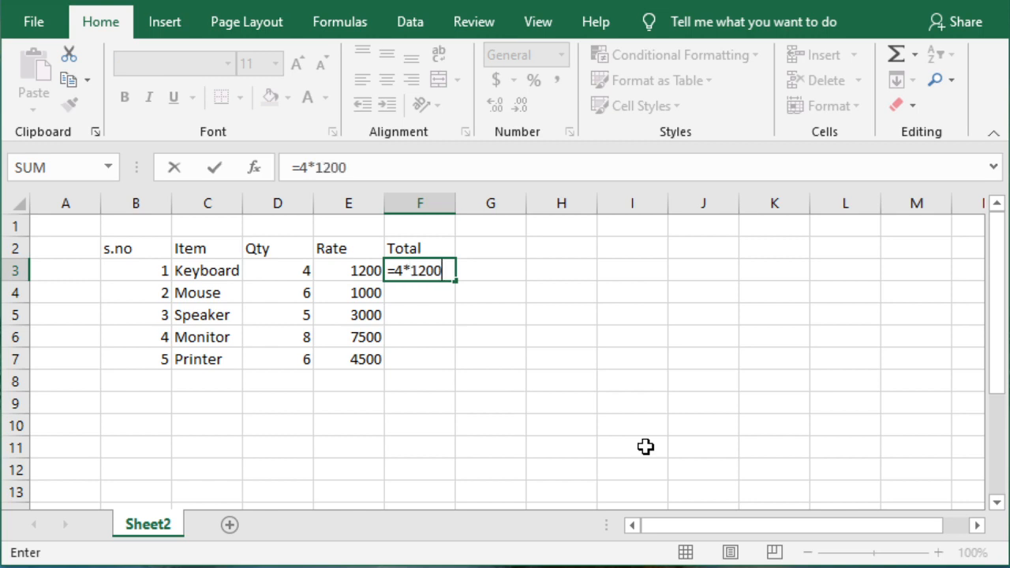
{"action": "key", "text": "Return"}
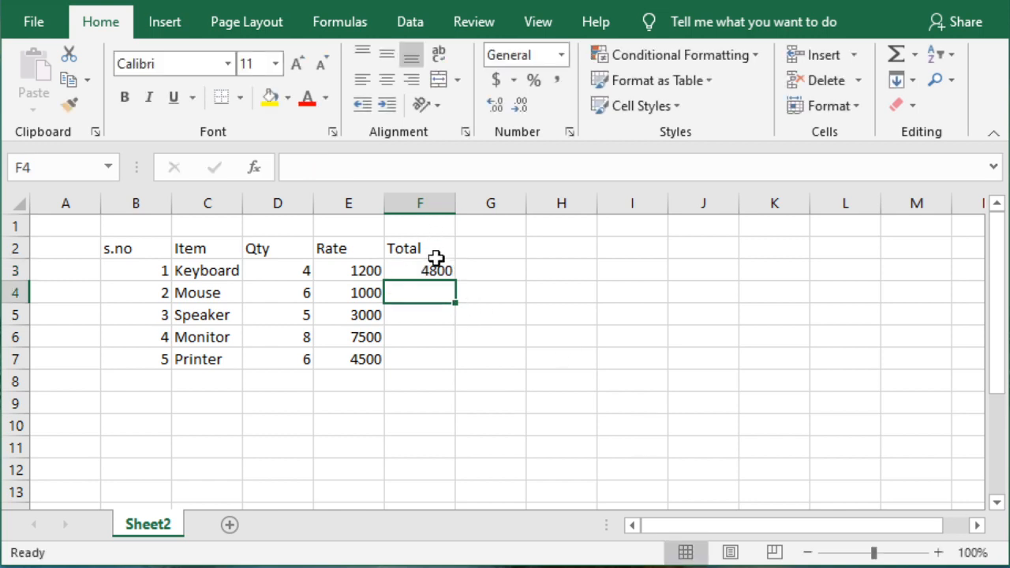
Change the Keyboard quantity in D3 to 2 and check the total's formula in F3.
{"action": "left_click", "coordinate": [284, 273]}
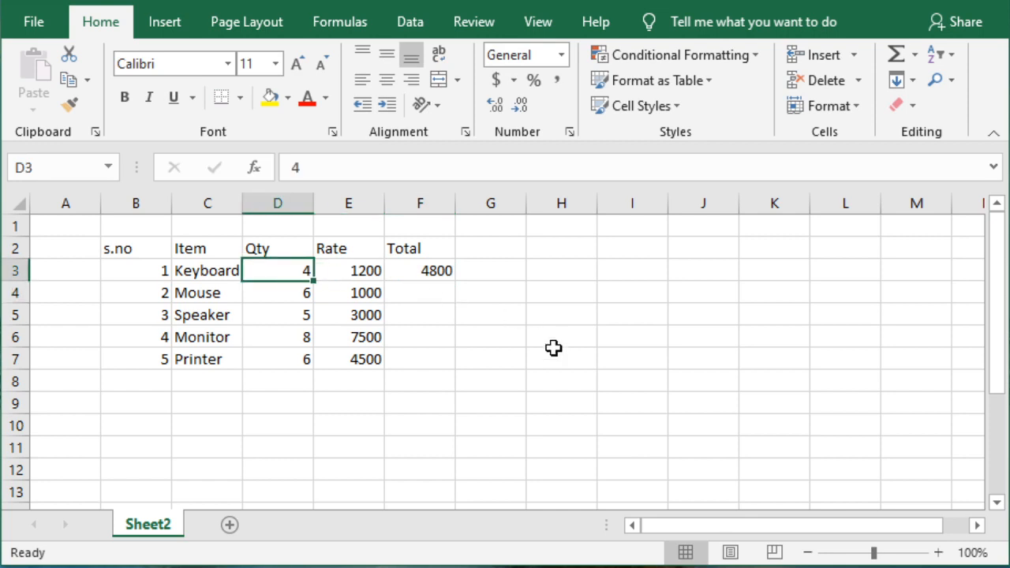
{"action": "type", "text": "2"}
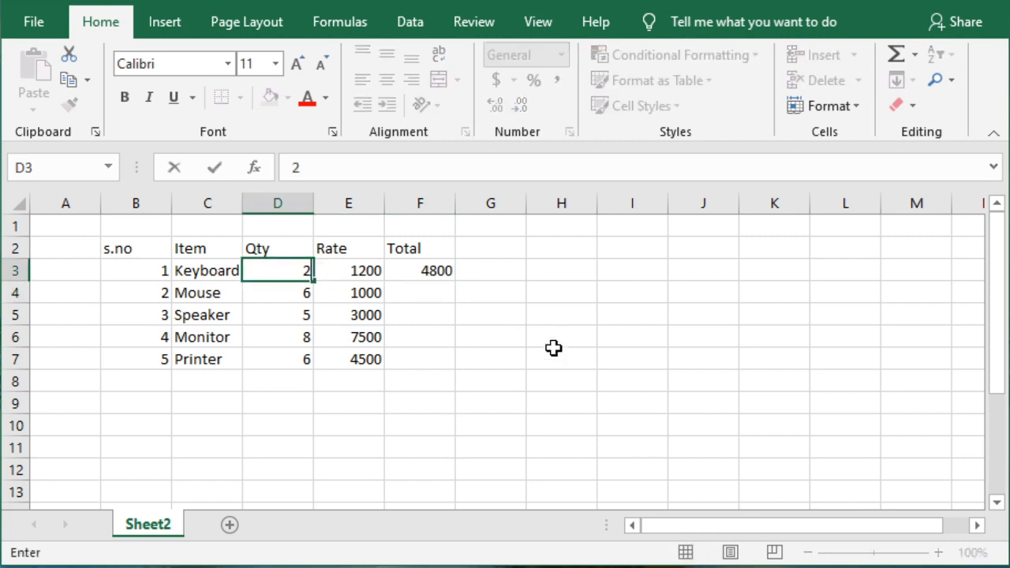
{"action": "left_click", "coordinate": [493, 270]}
{"action": "left_click", "coordinate": [438, 269]}
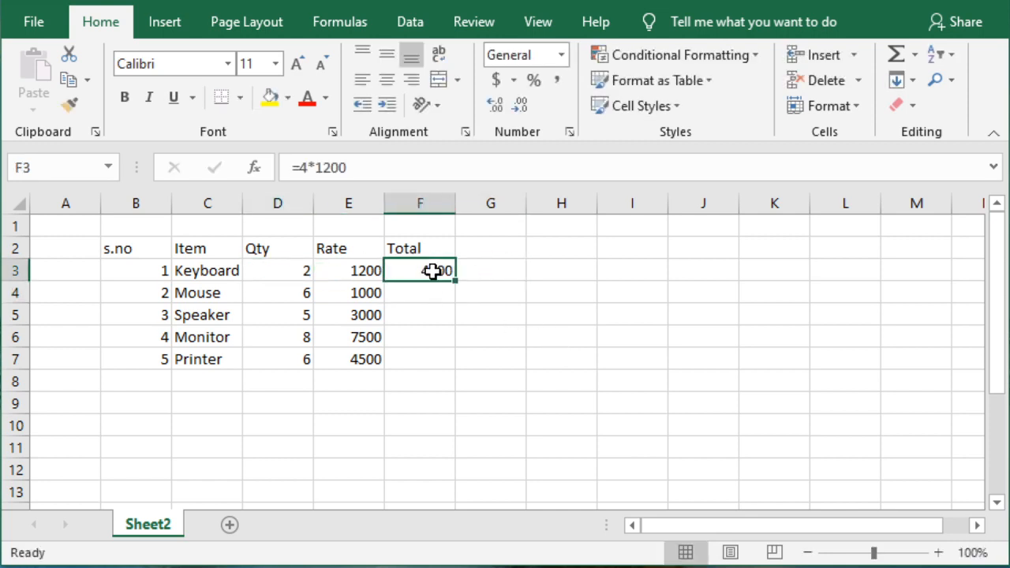
Replace the formula in F3 with =D3*E3 so the total refers to the quantity and rate cells.
{"action": "double_click", "coordinate": [440, 271]}
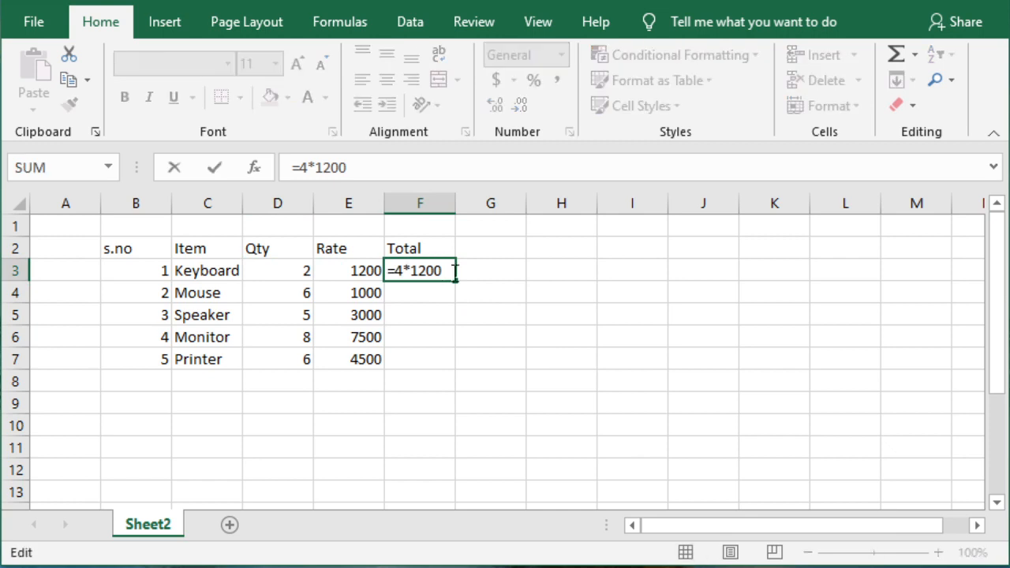
{"action": "key", "text": "BackSpace"}
{"action": "key", "text": "BackSpace"}
{"action": "key", "text": "BackSpace"}
{"action": "key", "text": "BackSpace"}
{"action": "key", "text": "BackSpace"}
{"action": "key", "text": "BackSpace"}
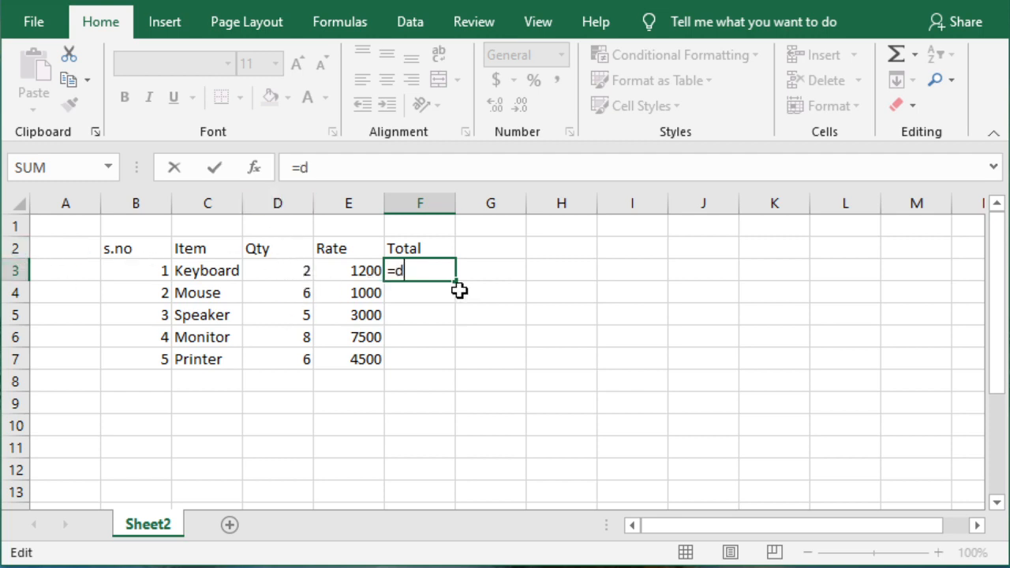
{"action": "type", "text": "3*"}
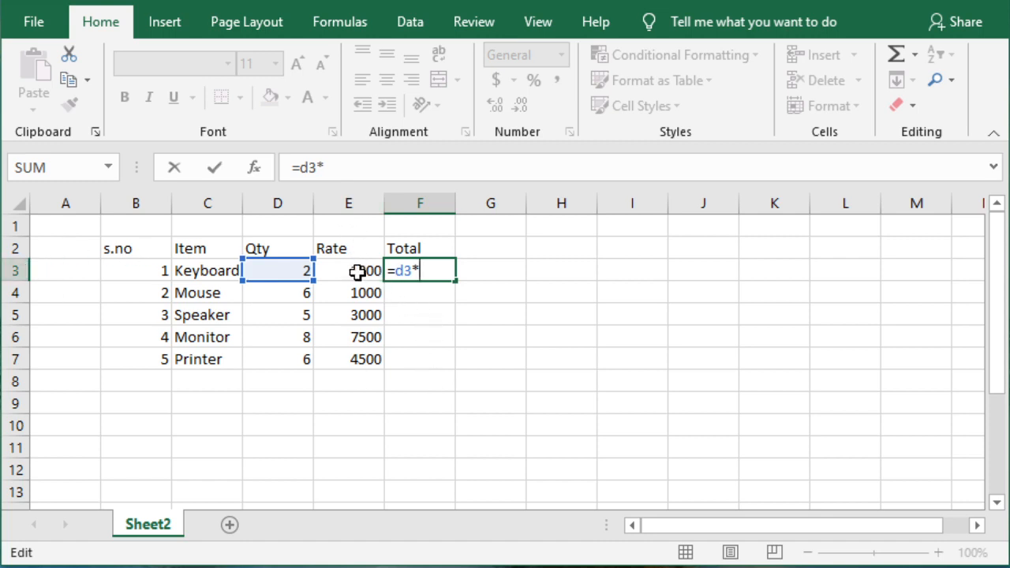
{"action": "left_click", "coordinate": [357, 272]}
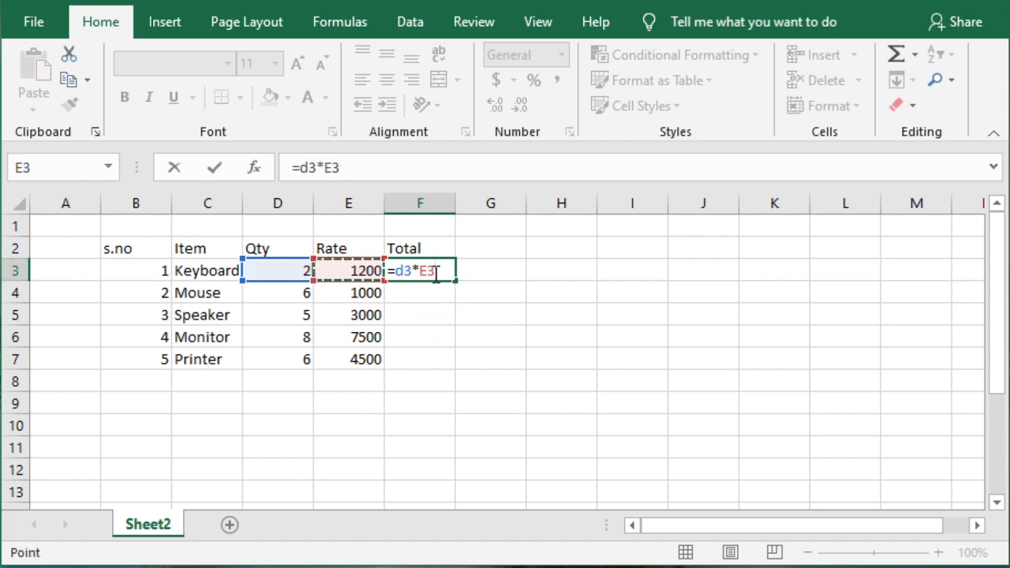
{"action": "key", "text": "Return"}
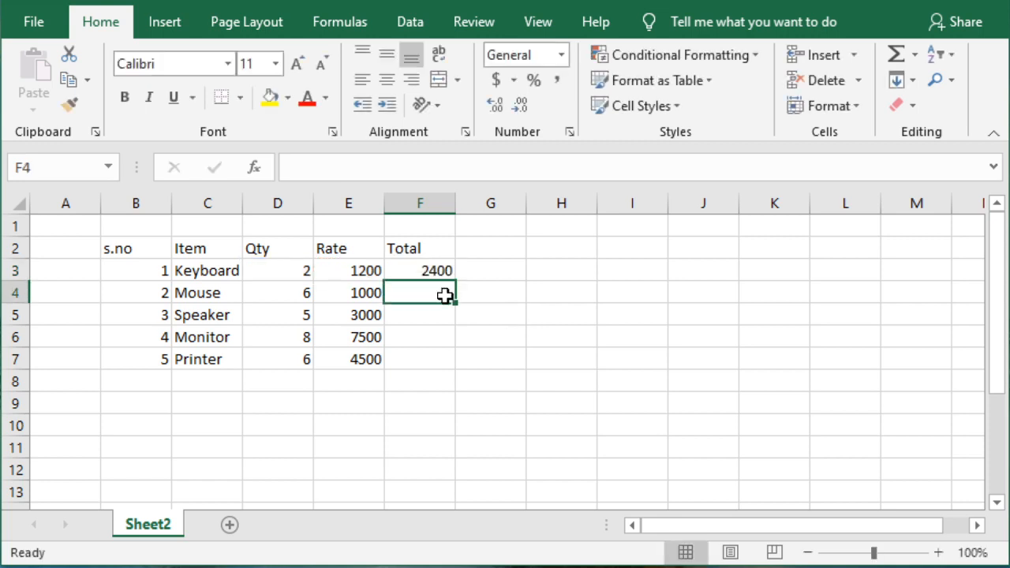
Set the Keyboard quantity in D3 to 4.
{"action": "left_click", "coordinate": [299, 272]}
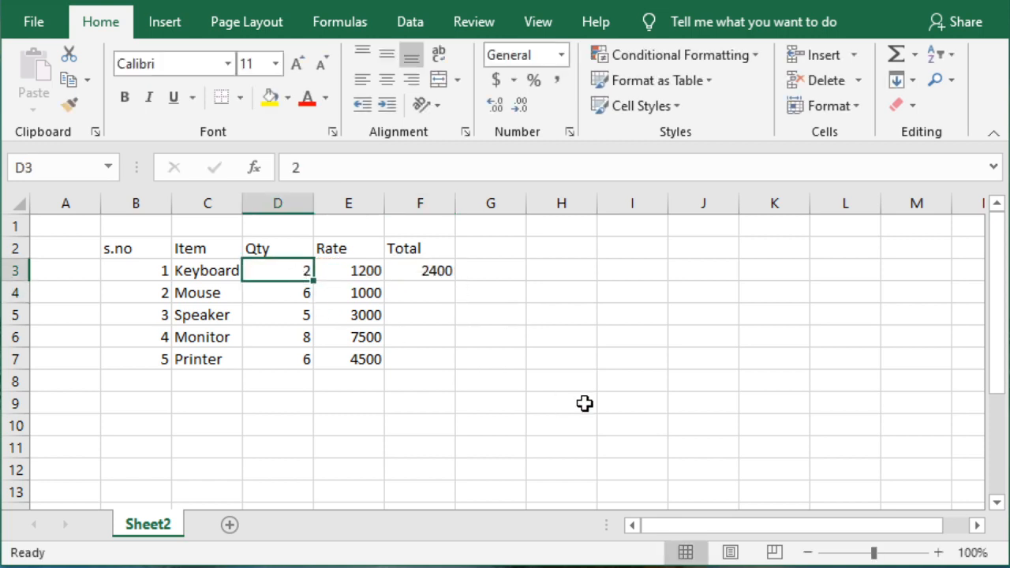
{"action": "type", "text": "4"}
{"action": "key", "text": "Return"}
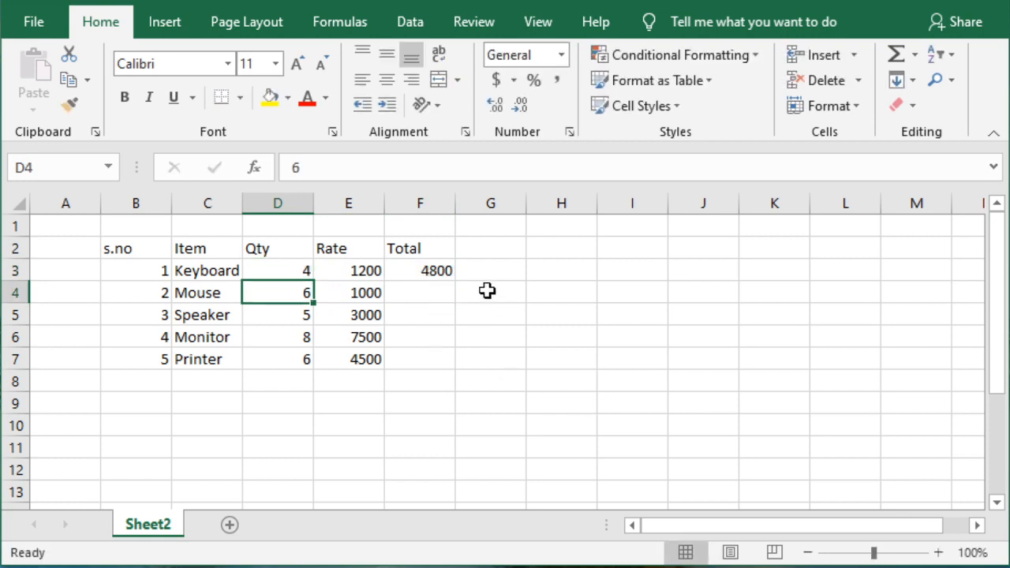
{"action": "left_click", "coordinate": [441, 313]}
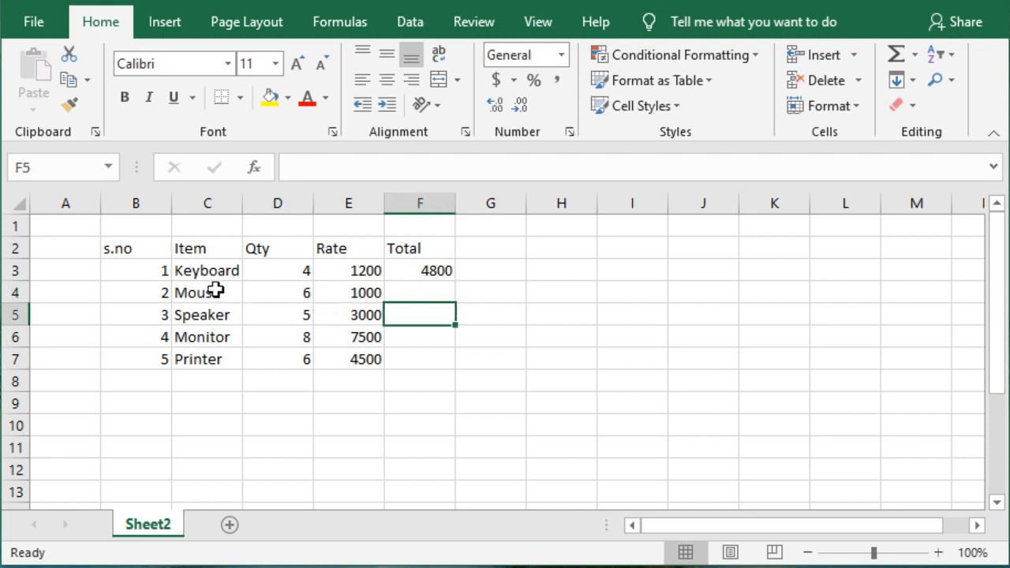
{"action": "left_click", "coordinate": [311, 294]}
{"action": "left_click", "coordinate": [361, 293]}
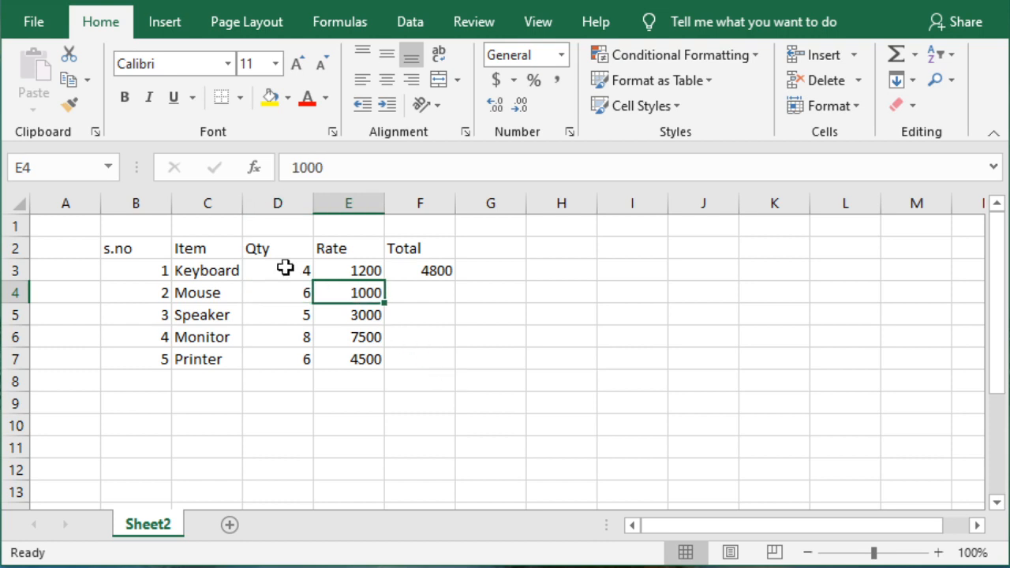
Fill the total formula from F3 down through F7 for the remaining items.
{"action": "left_click", "coordinate": [432, 270]}
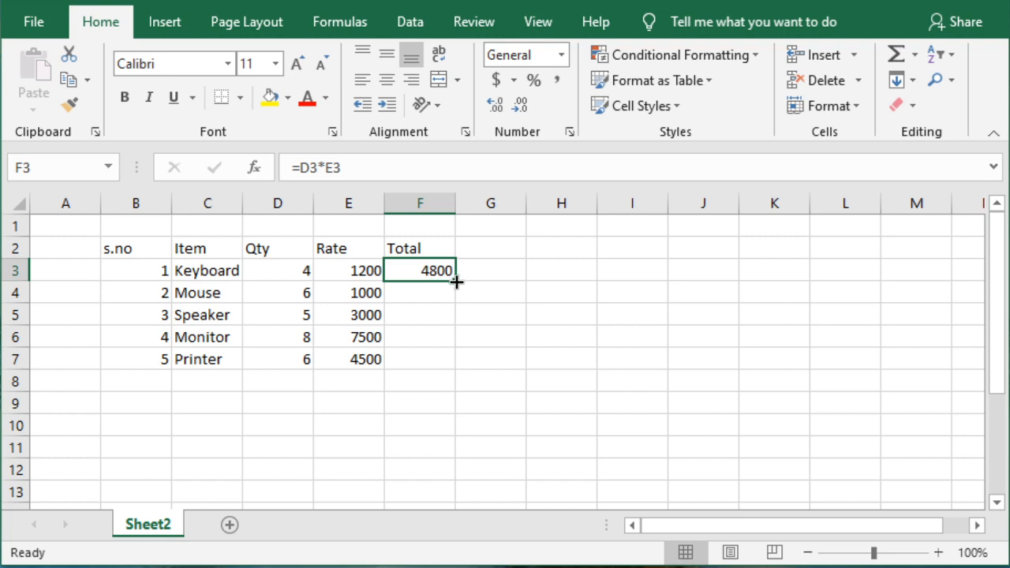
{"action": "left_click_drag", "start_coordinate": [456, 282], "coordinate": [459, 372]}
{"action": "left_click", "coordinate": [511, 298]}
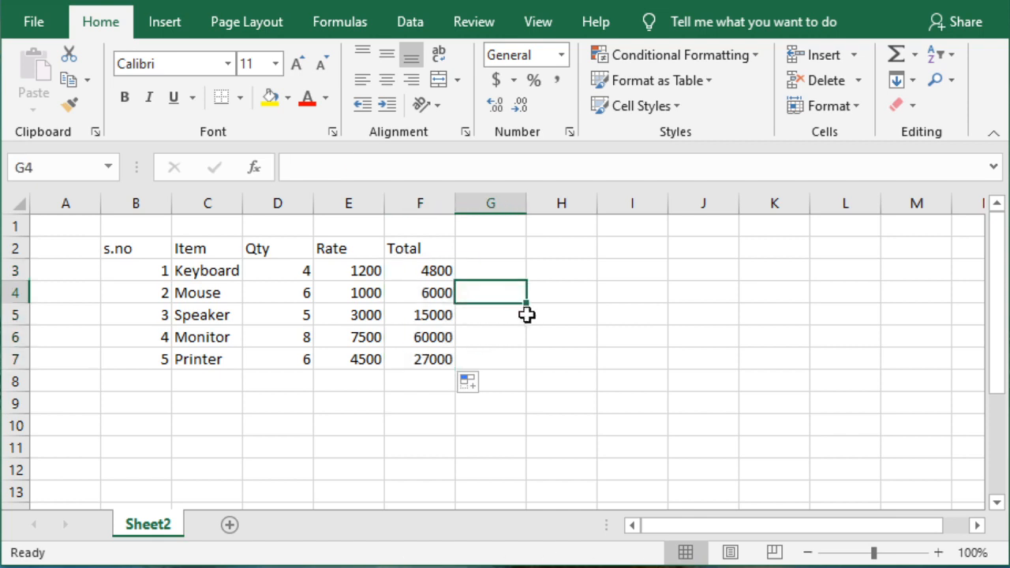
Check the filled total formulas in F3 through F7 to see which quantity and rate cells each one references.
{"action": "left_click", "coordinate": [440, 270]}
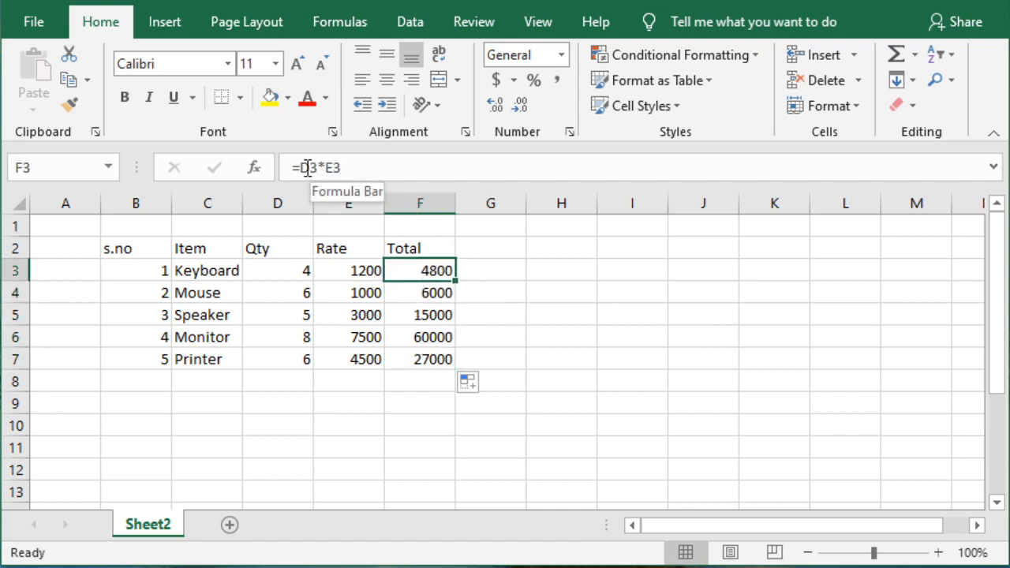
{"action": "left_click", "coordinate": [429, 298]}
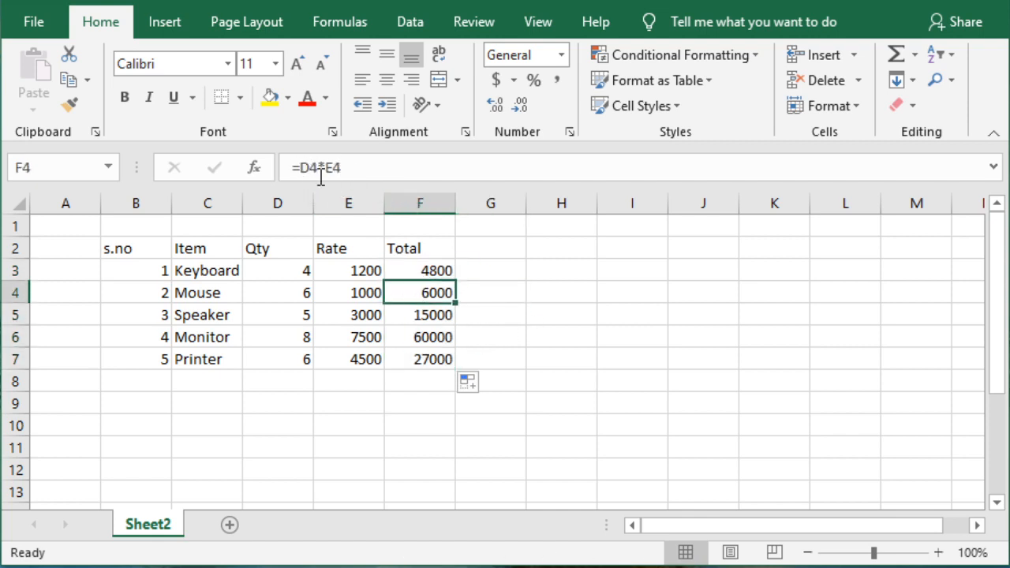
{"action": "left_click", "coordinate": [422, 317]}
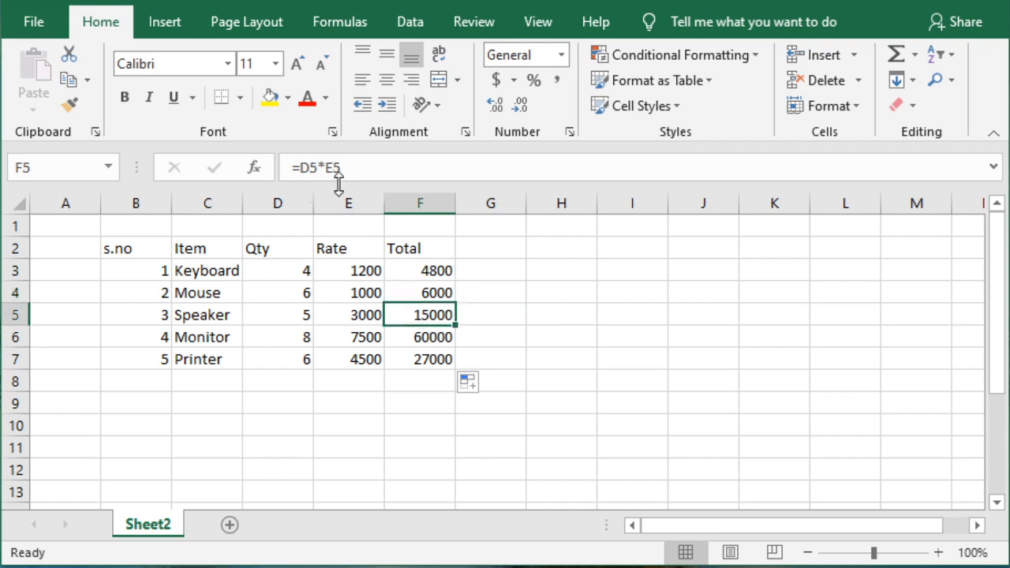
{"action": "left_click", "coordinate": [437, 291]}
{"action": "left_click", "coordinate": [433, 316]}
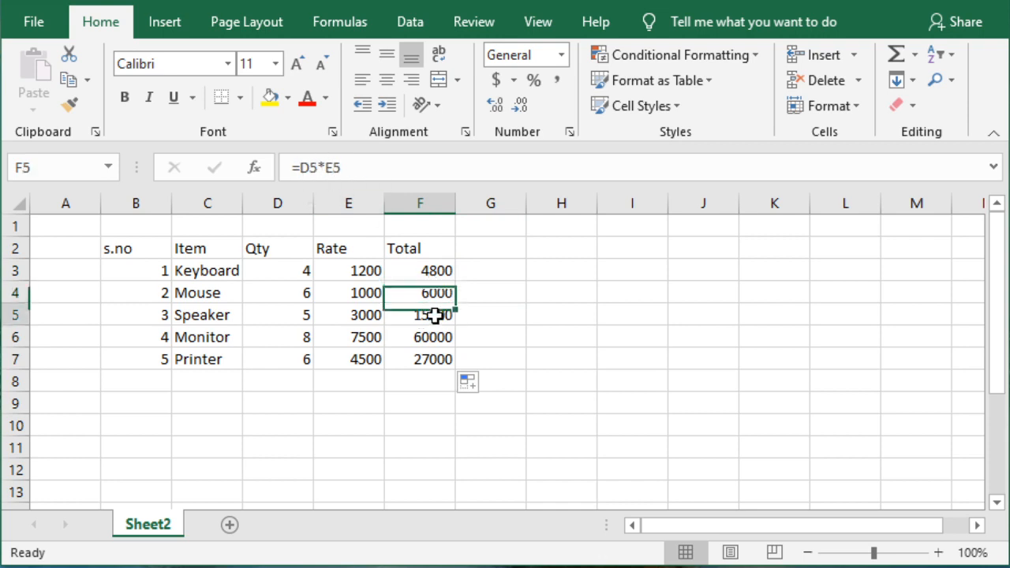
{"action": "left_click", "coordinate": [440, 340]}
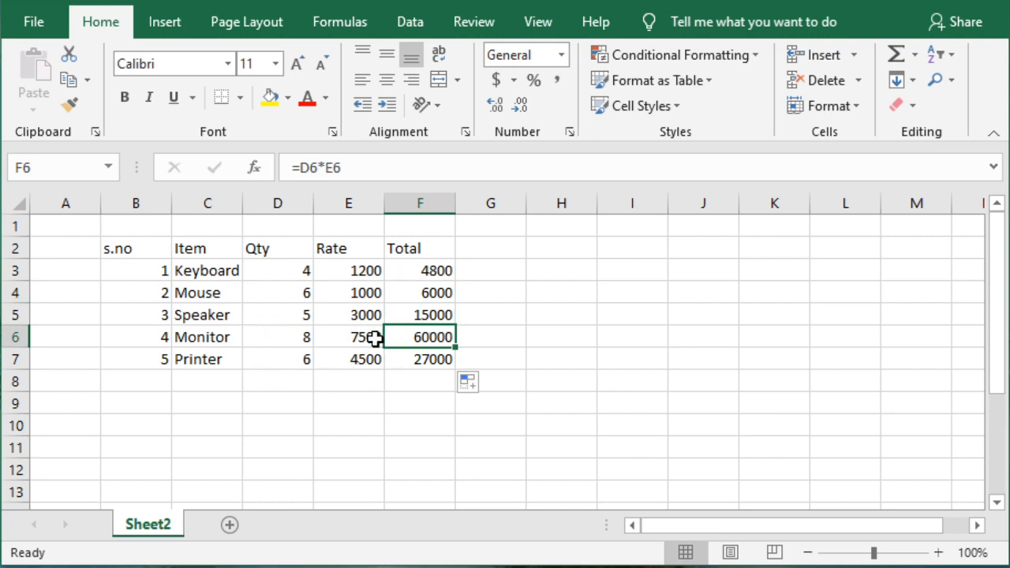
{"action": "left_click", "coordinate": [420, 361]}
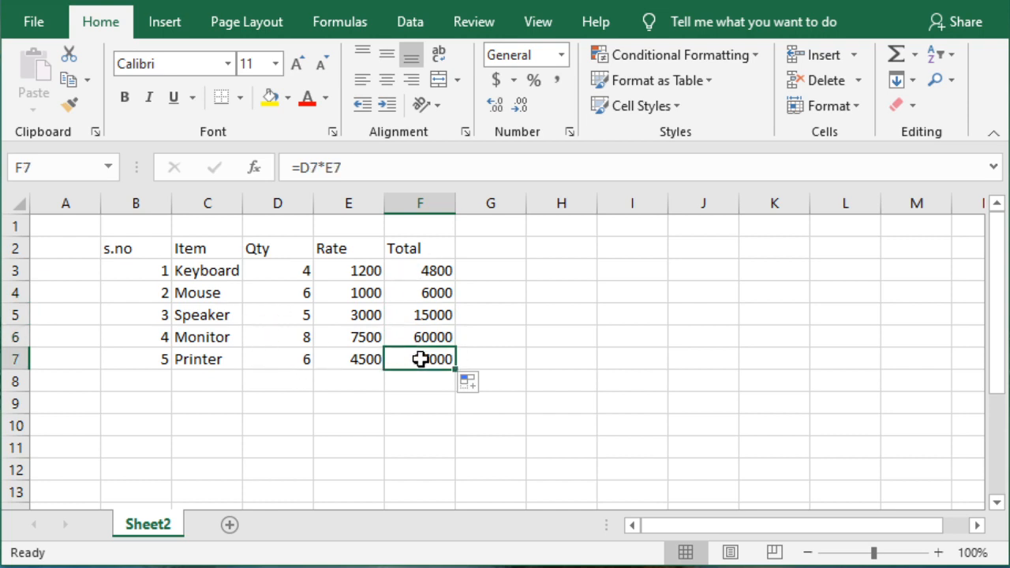
{"action": "left_click", "coordinate": [423, 270]}
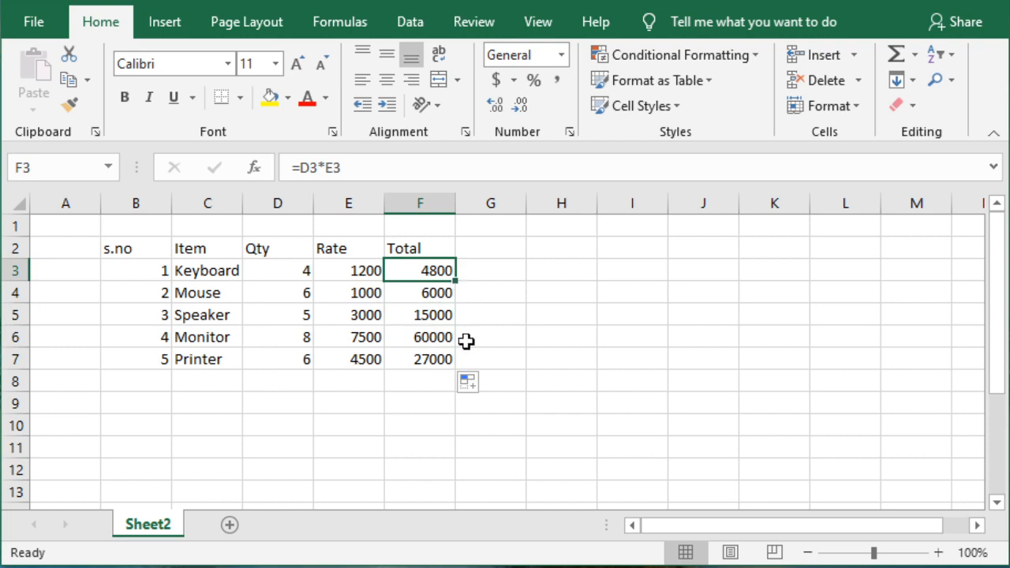
{"action": "left_click", "coordinate": [498, 332]}
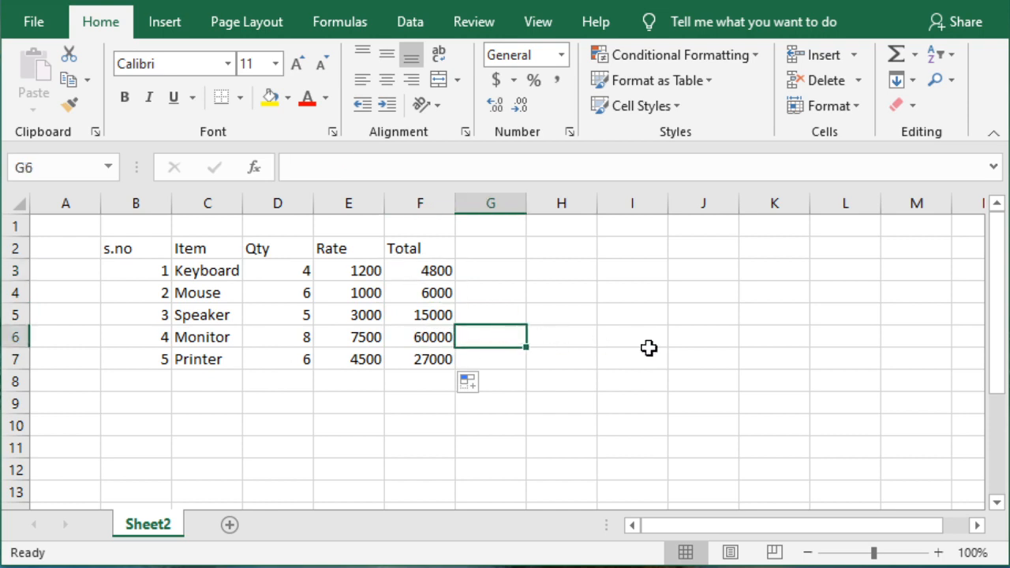
{"action": "left_click", "coordinate": [648, 376]}
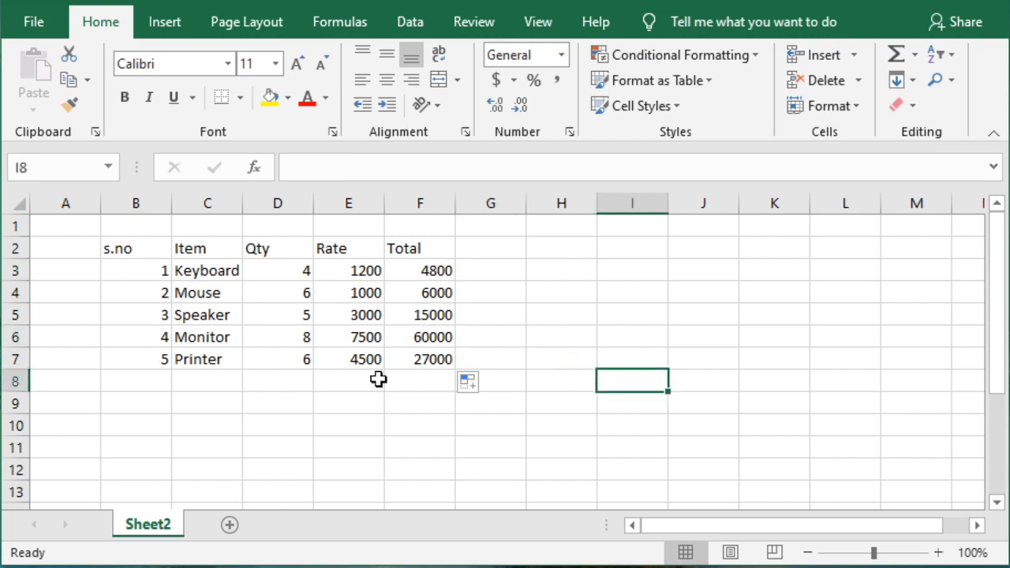
Merge and center cells B8:E8 below the item rows.
{"action": "left_click_drag", "start_coordinate": [357, 384], "coordinate": [148, 382]}
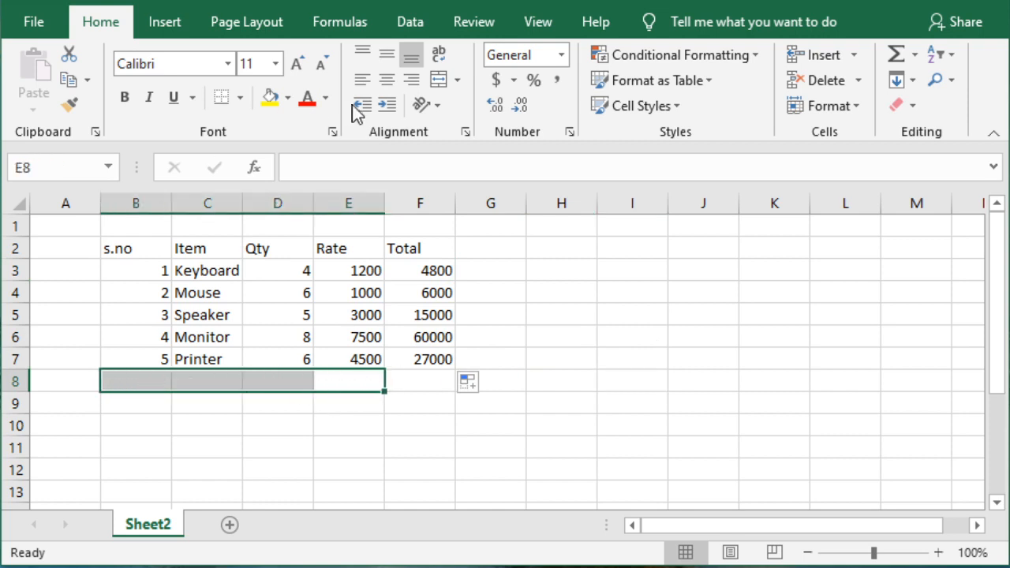
{"action": "left_click", "coordinate": [440, 82]}
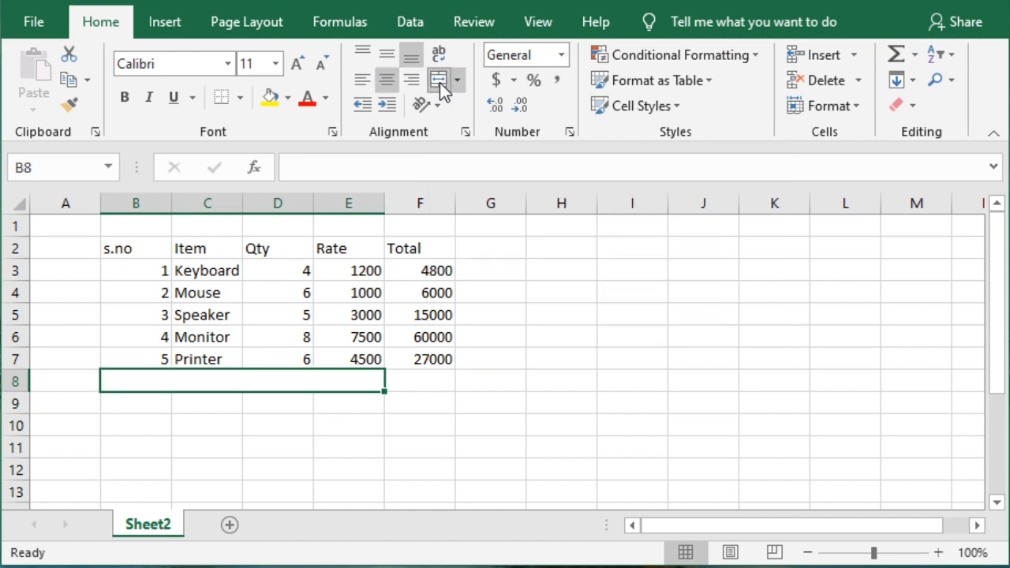
{"action": "left_click", "coordinate": [479, 402]}
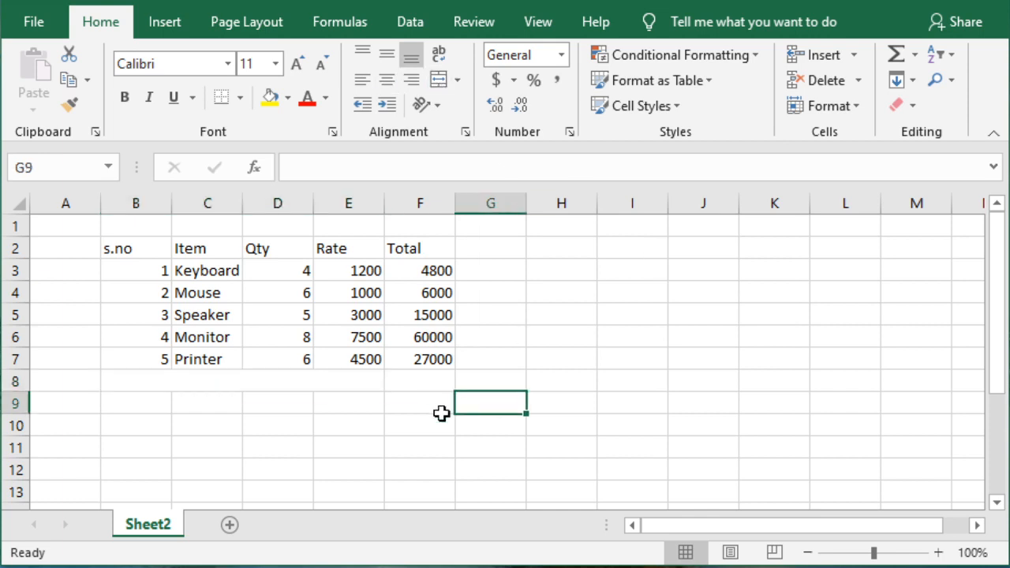
Label the merged cell in row 8 "Grand Total" and start a formula in F8.
{"action": "left_click", "coordinate": [314, 380]}
{"action": "type", "text": "Gra"}
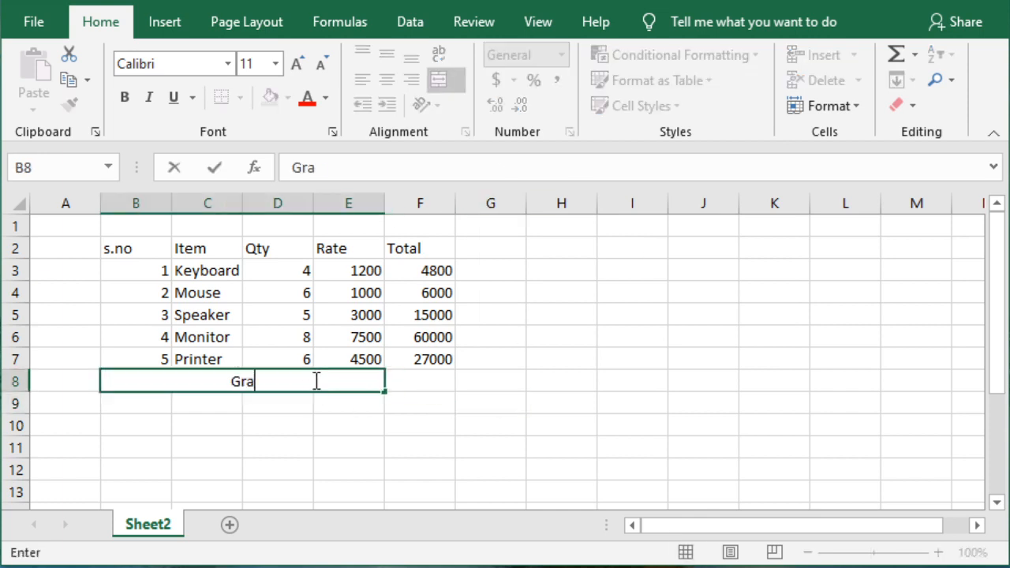
{"action": "type", "text": "nd Total"}
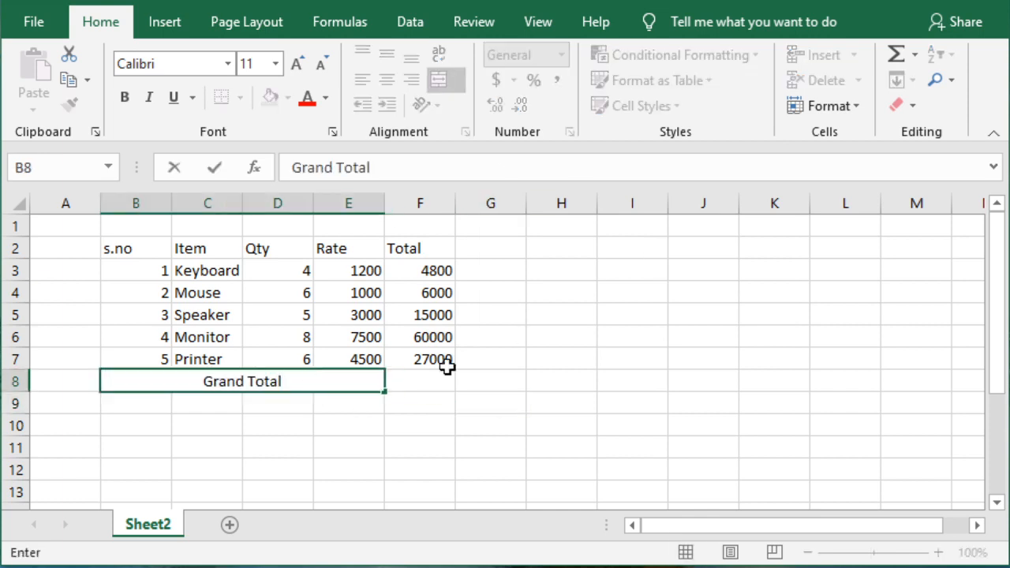
{"action": "left_click", "coordinate": [415, 374]}
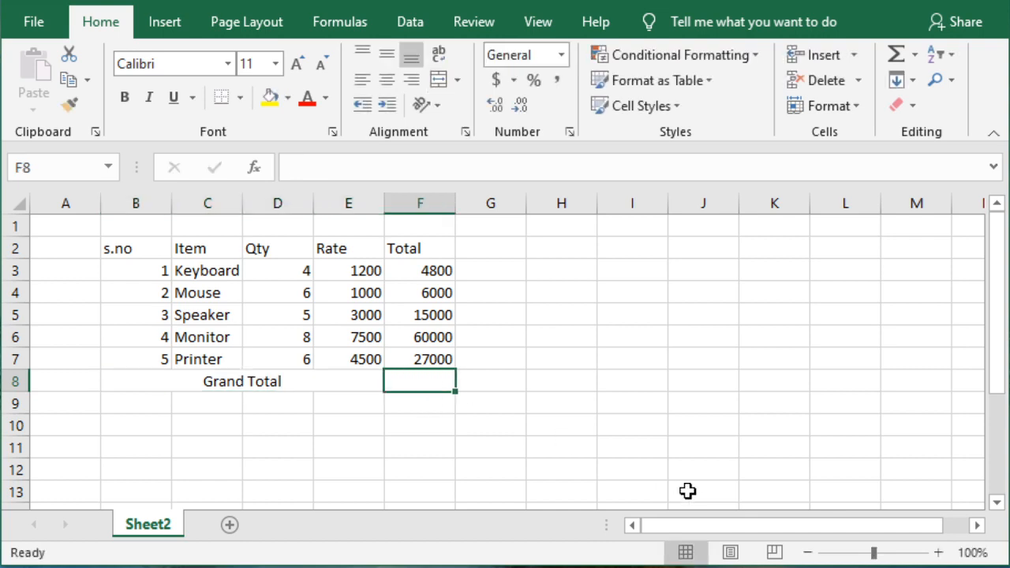
{"action": "type", "text": "="}
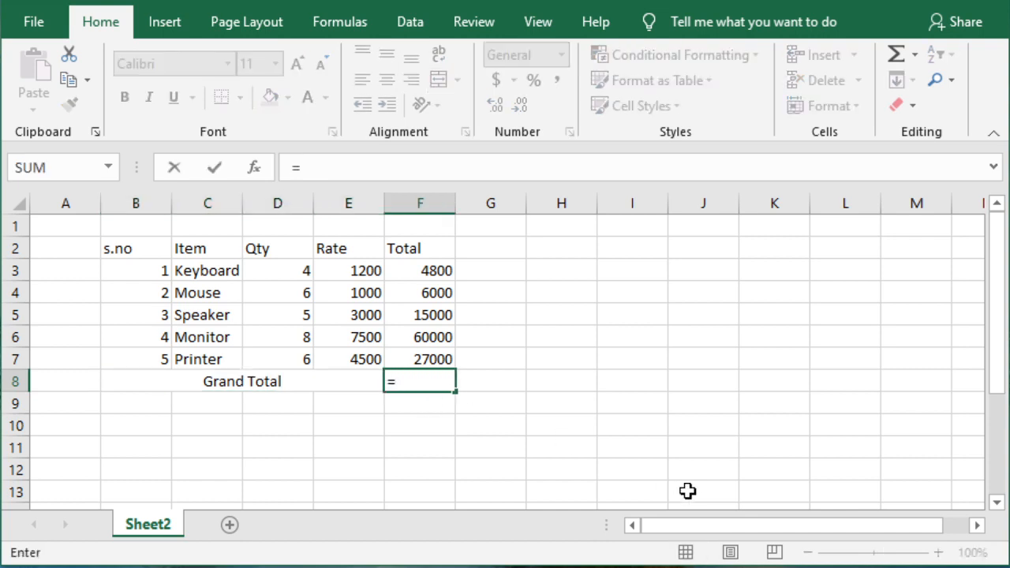
{"action": "left_click", "coordinate": [429, 272]}
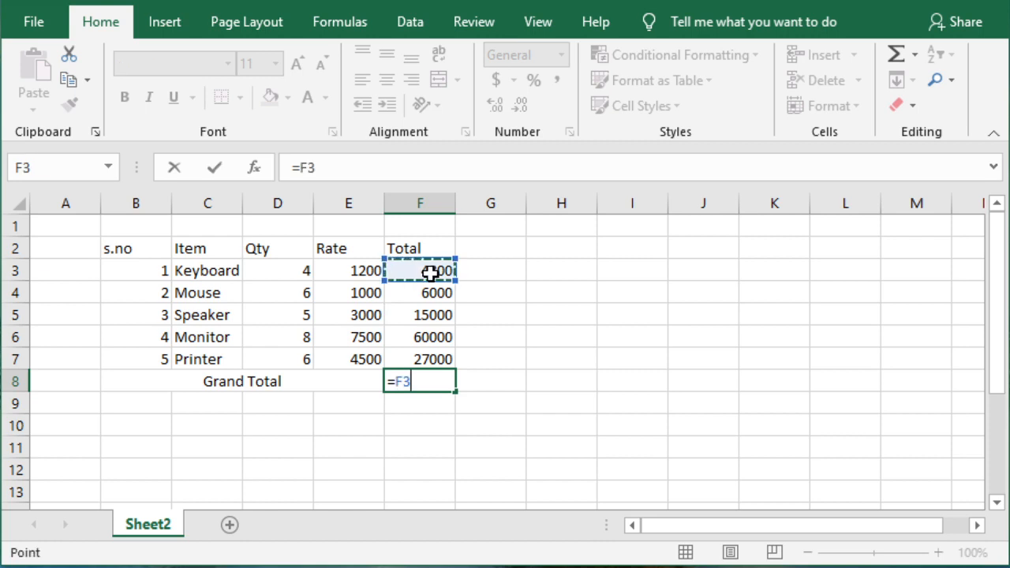
{"action": "type", "text": "+"}
{"action": "left_click", "coordinate": [434, 289]}
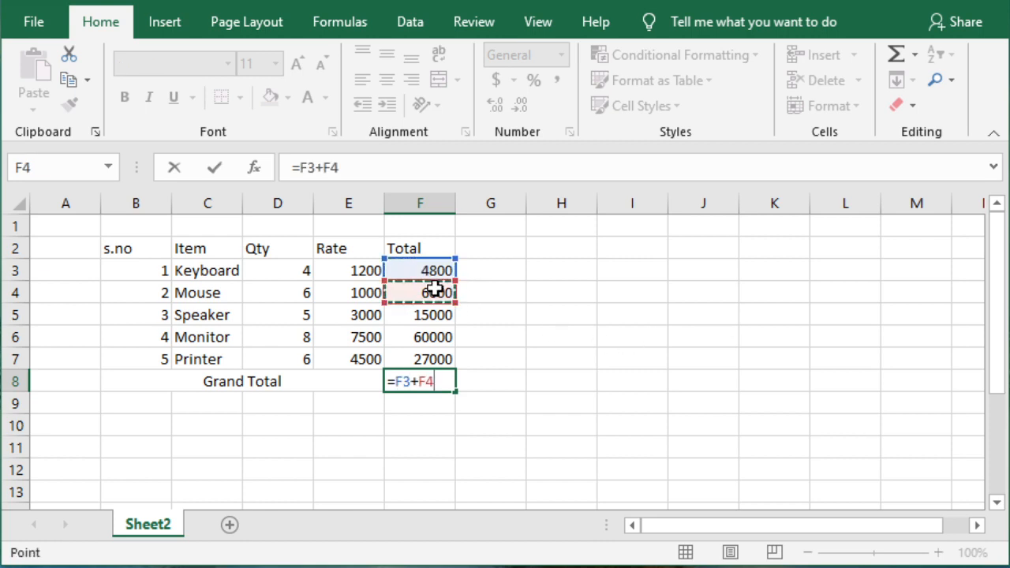
{"action": "key", "text": "BackSpace"}
{"action": "key", "text": "BackSpace"}
{"action": "key", "text": "BackSpace"}
{"action": "key", "text": "BackSpace"}
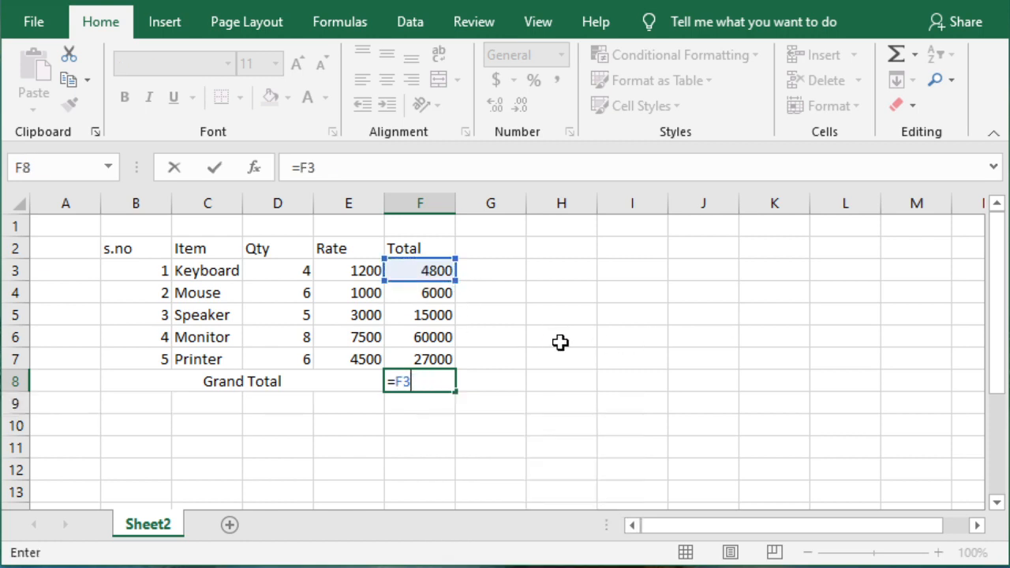
{"action": "key", "text": "BackSpace"}
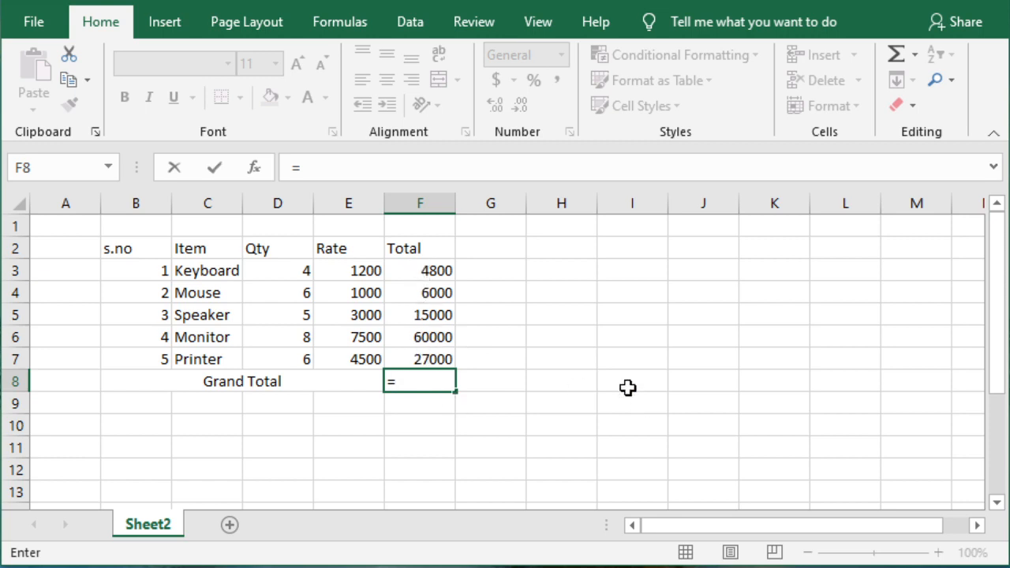
Complete the grand total formula in F8 as =SUM(F3:F7).
{"action": "type", "text": "sum"}
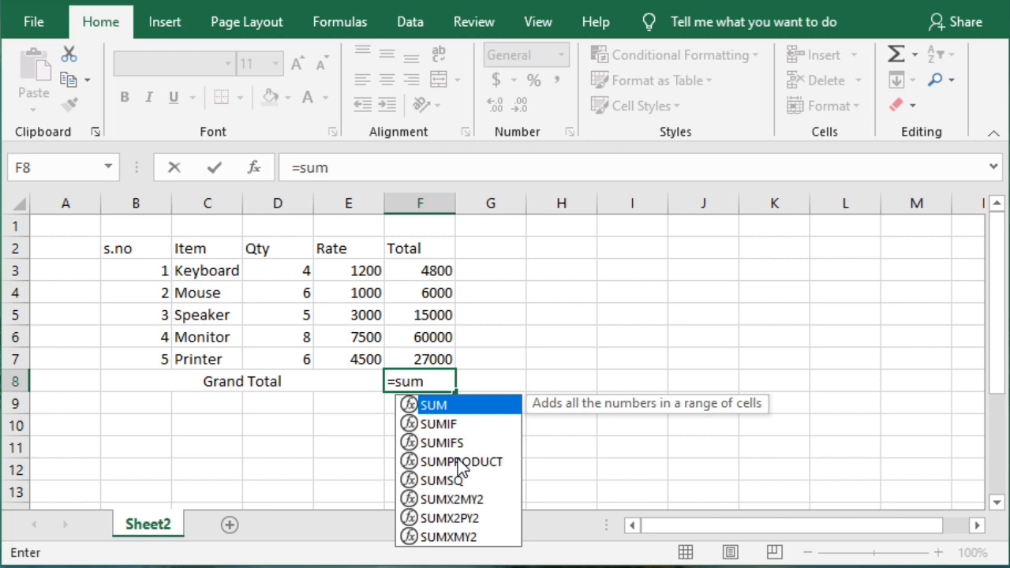
{"action": "type", "text": "("}
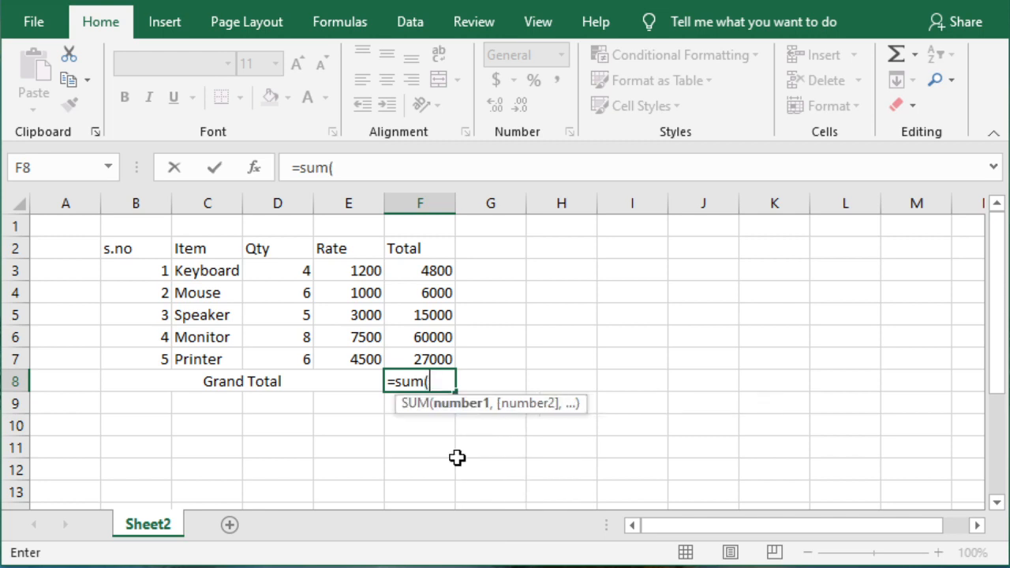
{"action": "left_click", "coordinate": [434, 271]}
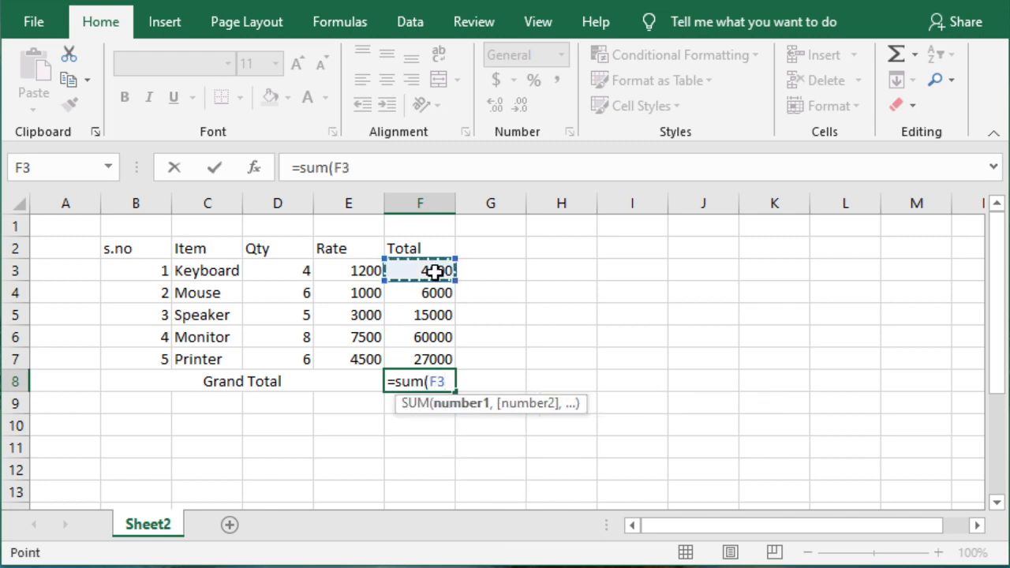
{"action": "key", "text": "F8"}
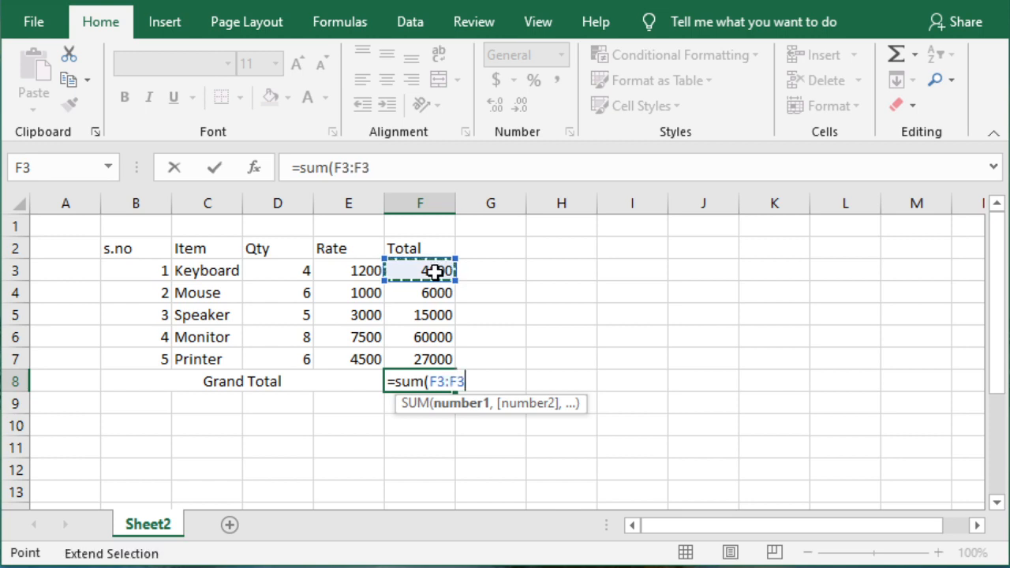
{"action": "left_click", "coordinate": [422, 359]}
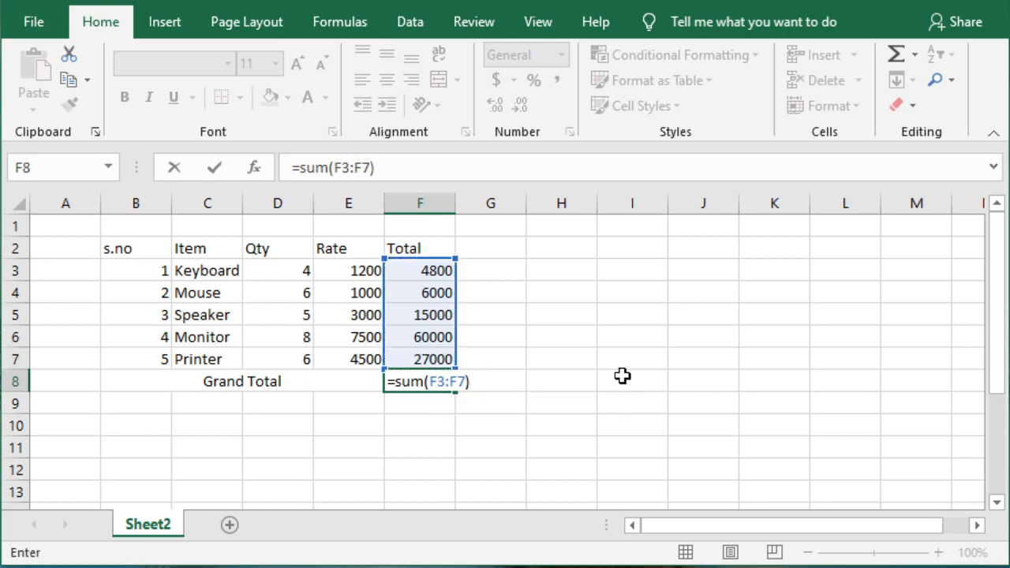
{"action": "key", "text": "Return"}
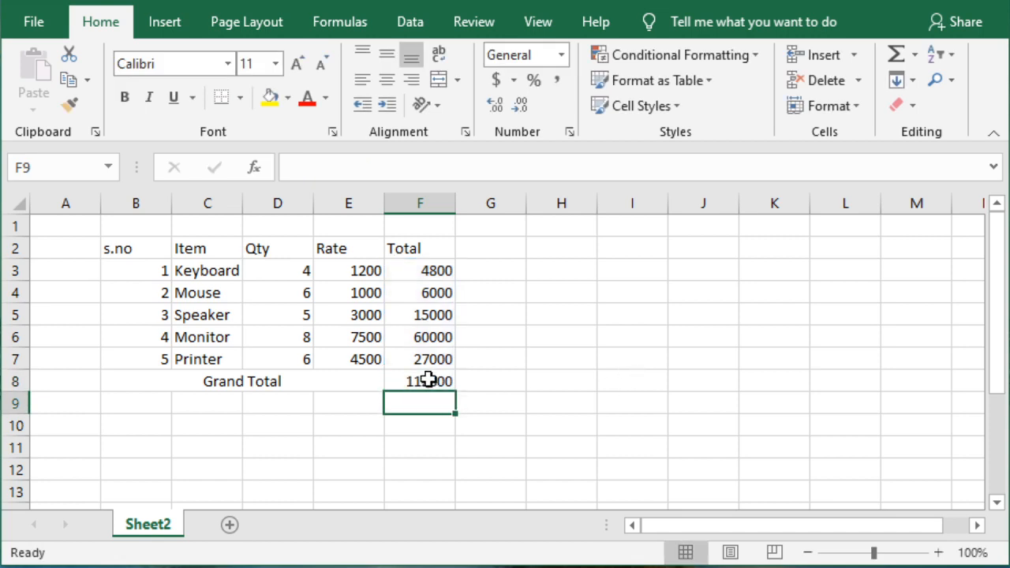
Widen column C slightly and try adjusting the height of row 2.
{"action": "left_click", "coordinate": [555, 381]}
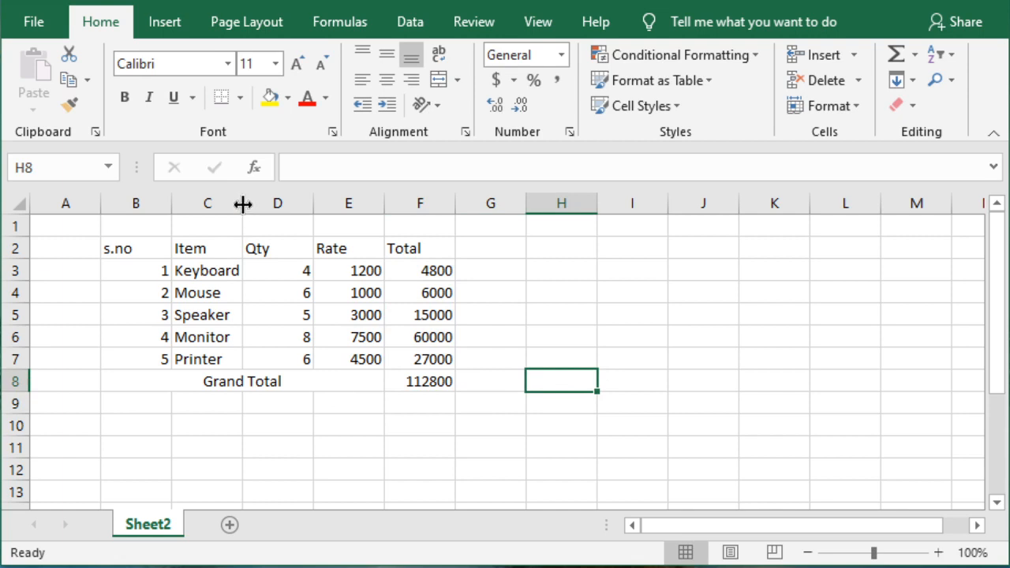
{"action": "mouse_move", "coordinate": [244, 207]}
{"action": "left_mouse_down"}
{"action": "mouse_move", "coordinate": [282, 207]}
{"action": "mouse_move", "coordinate": [245, 205]}
{"action": "left_mouse_up"}
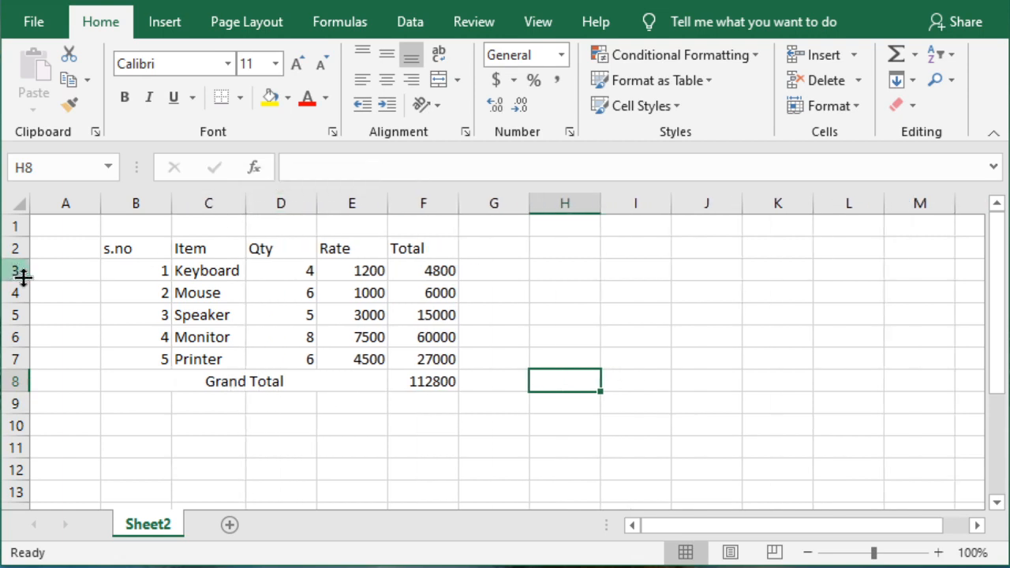
{"action": "mouse_move", "coordinate": [23, 261]}
{"action": "left_mouse_down"}
{"action": "mouse_move", "coordinate": [23, 318]}
{"action": "mouse_move", "coordinate": [20, 261]}
{"action": "left_mouse_up"}
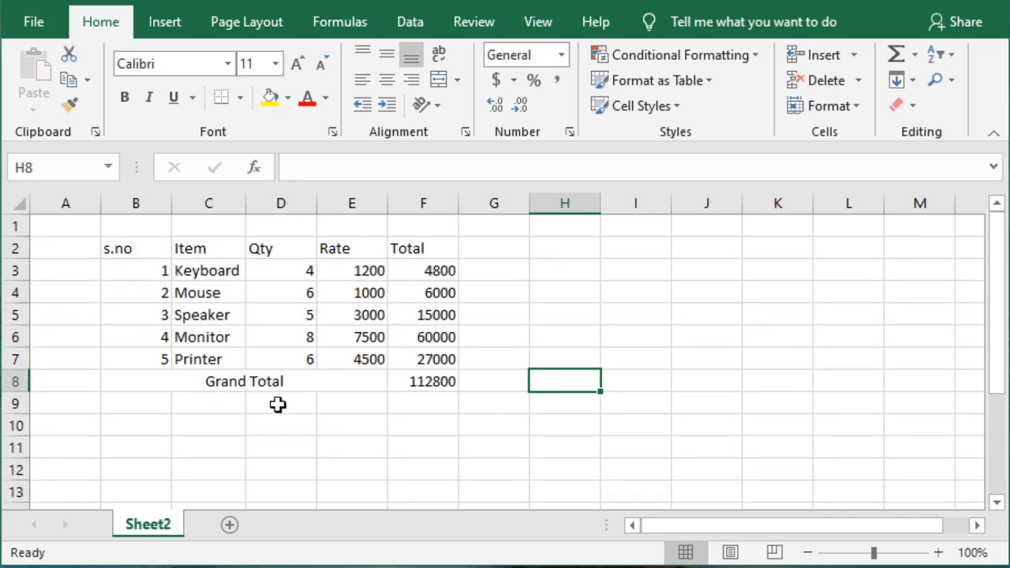
{"action": "left_click", "coordinate": [290, 443]}
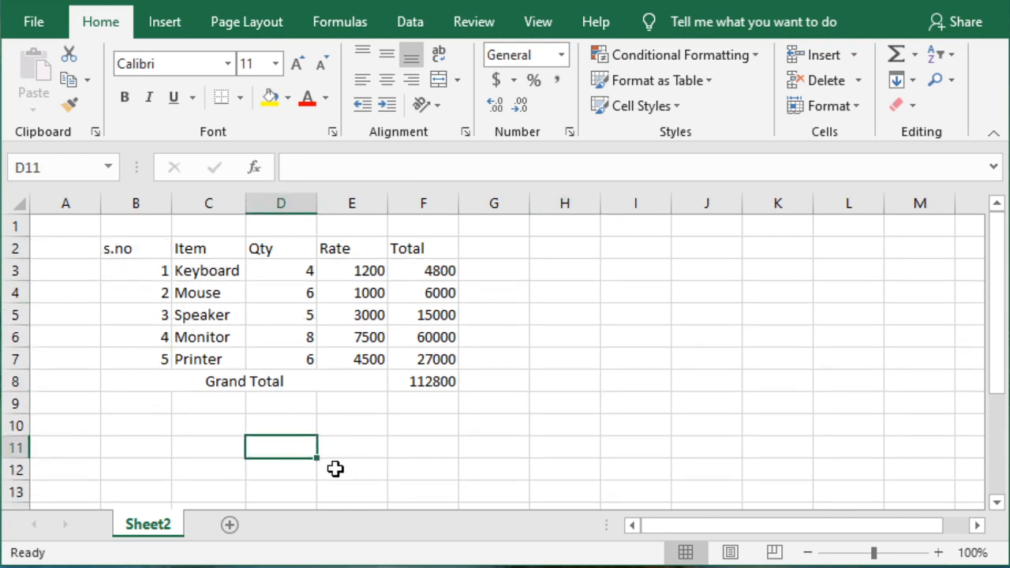
Apply All Borders to the whole item table, B2:F8, including the Grand Total row.
{"action": "left_click", "coordinate": [422, 452]}
{"action": "left_click", "coordinate": [442, 384]}
{"action": "left_click_drag", "start_coordinate": [424, 379], "coordinate": [216, 249]}
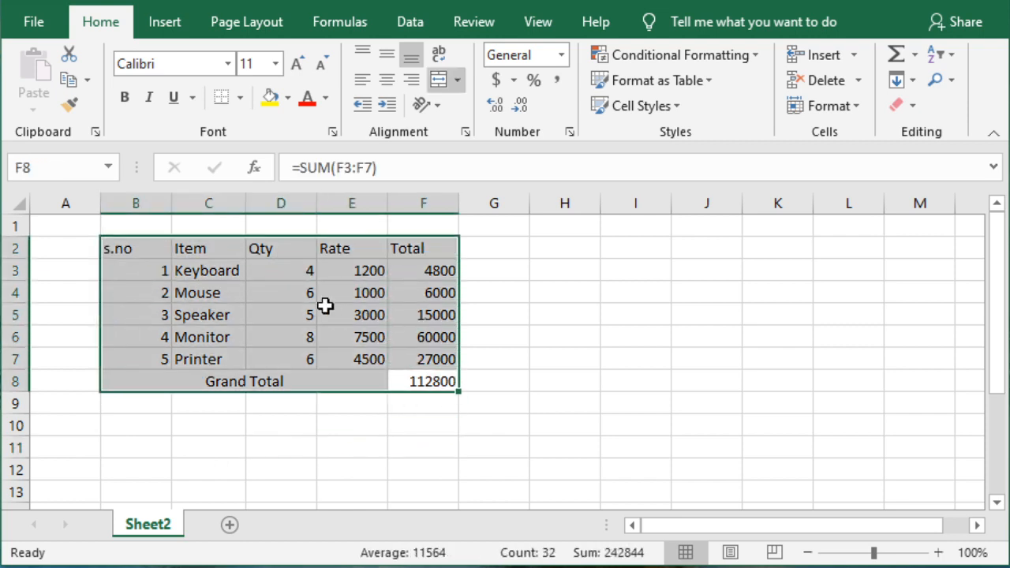
{"action": "left_click", "coordinate": [242, 98]}
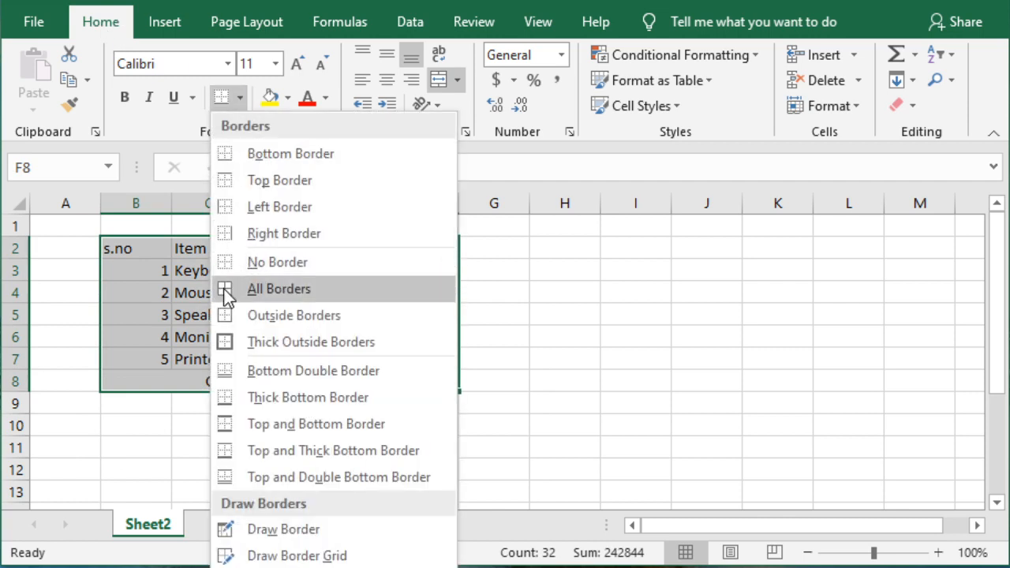
{"action": "left_click", "coordinate": [275, 288]}
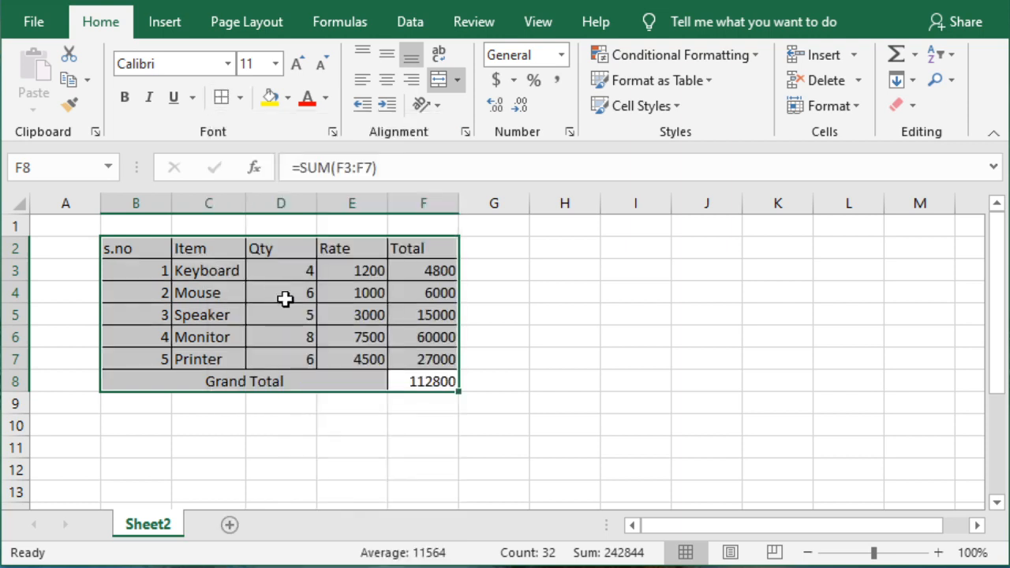
{"action": "left_click", "coordinate": [539, 373]}
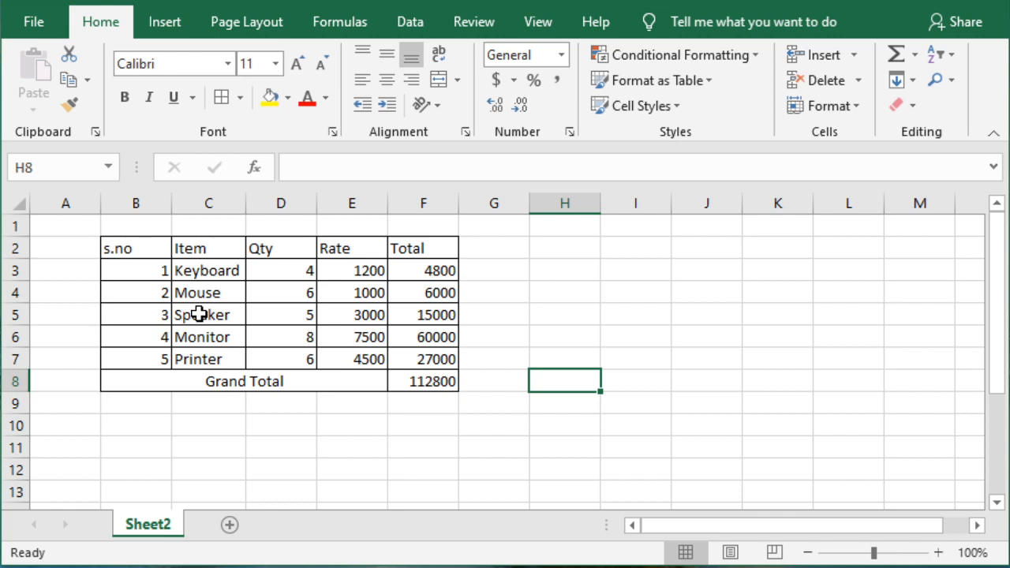
{"action": "left_click", "coordinate": [264, 434]}
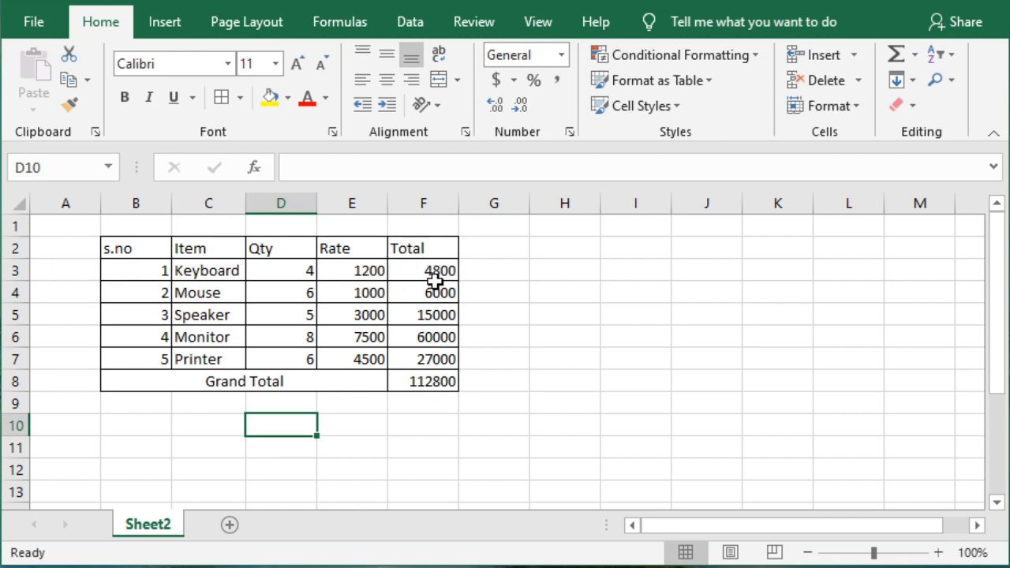
{"action": "left_click", "coordinate": [442, 407]}
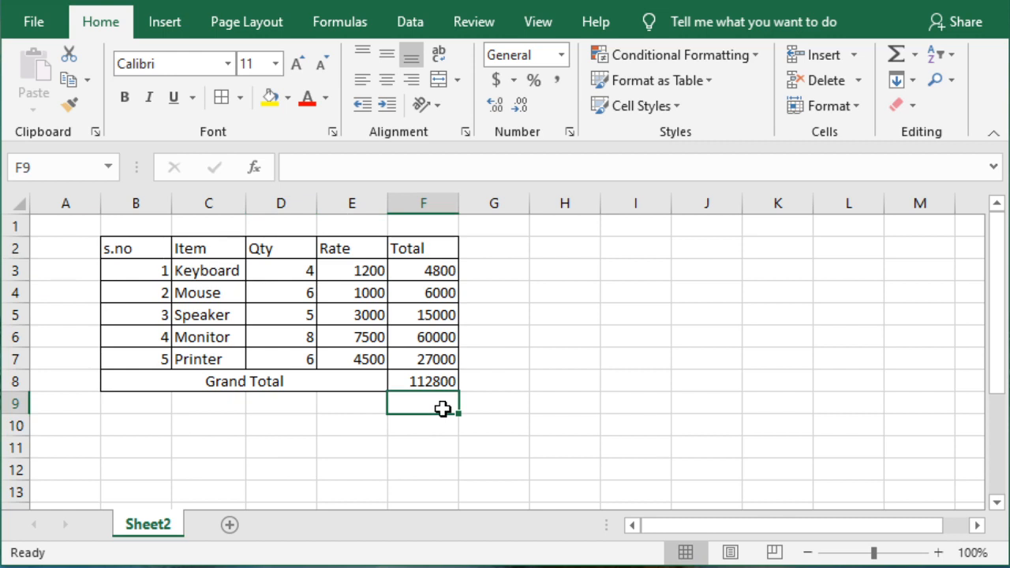
{"action": "left_click", "coordinate": [487, 250]}
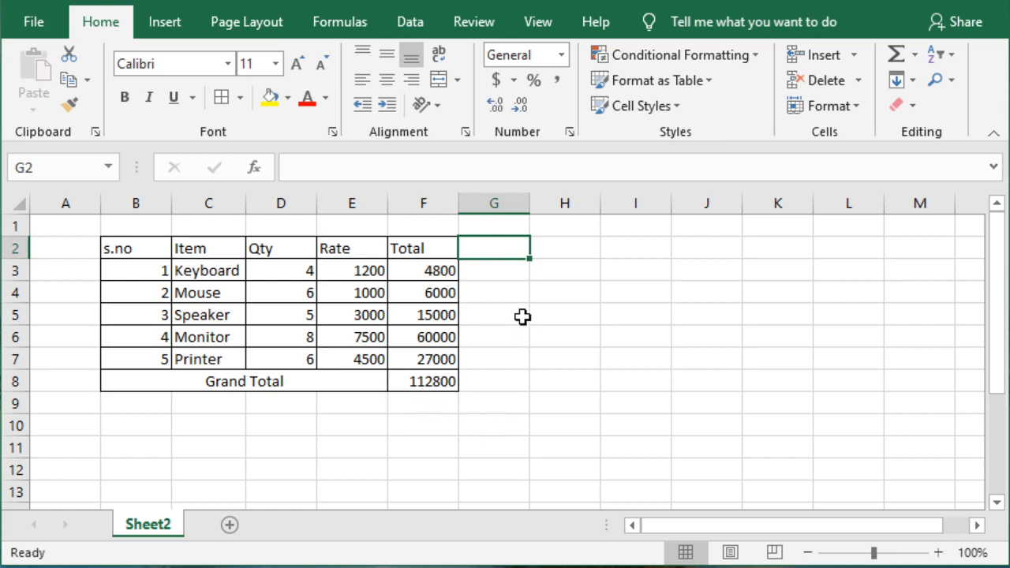
{"action": "left_click", "coordinate": [496, 276]}
{"action": "left_click", "coordinate": [498, 298]}
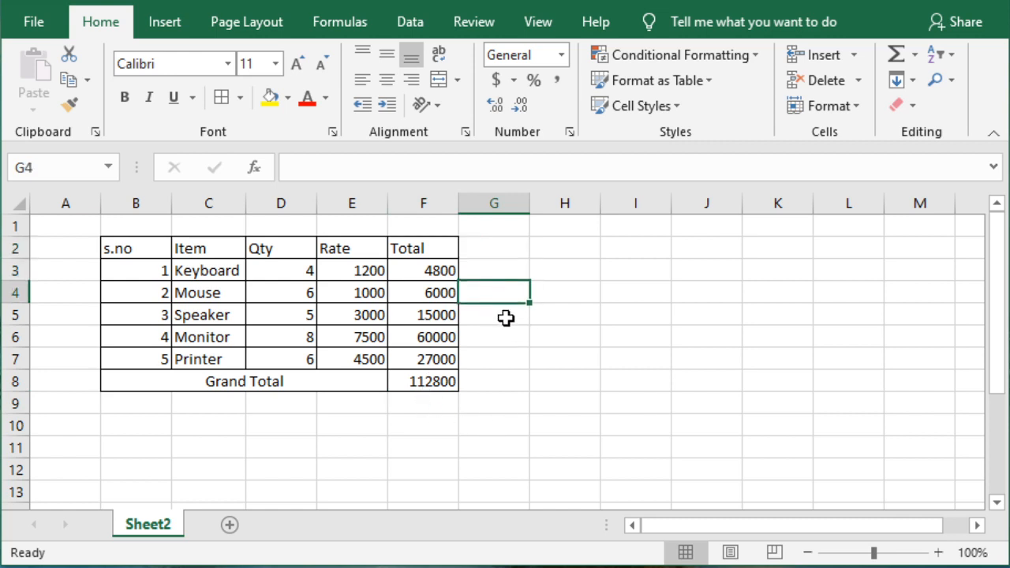
{"action": "left_click", "coordinate": [508, 318]}
{"action": "left_click", "coordinate": [497, 338]}
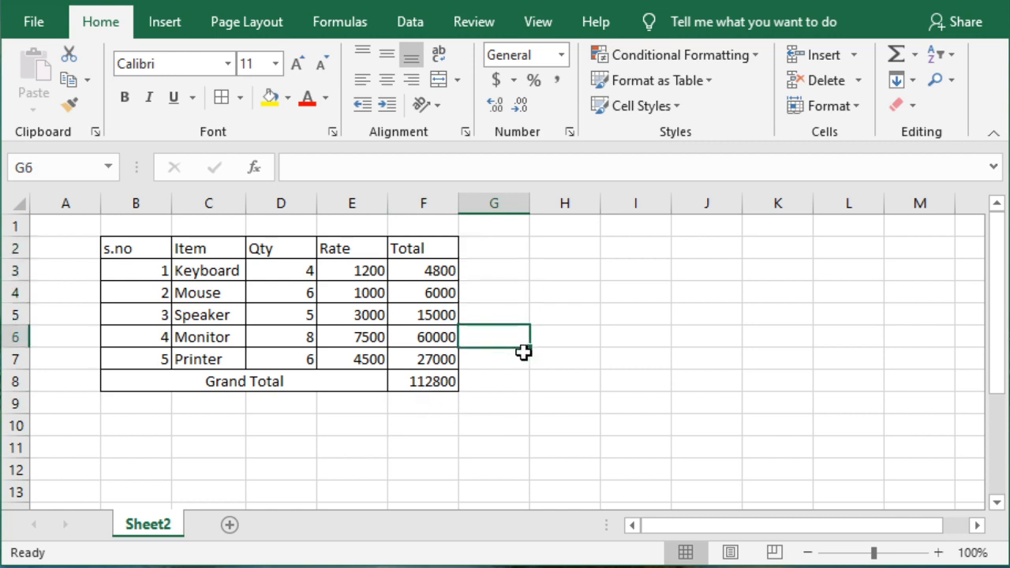
{"action": "left_click", "coordinate": [336, 423]}
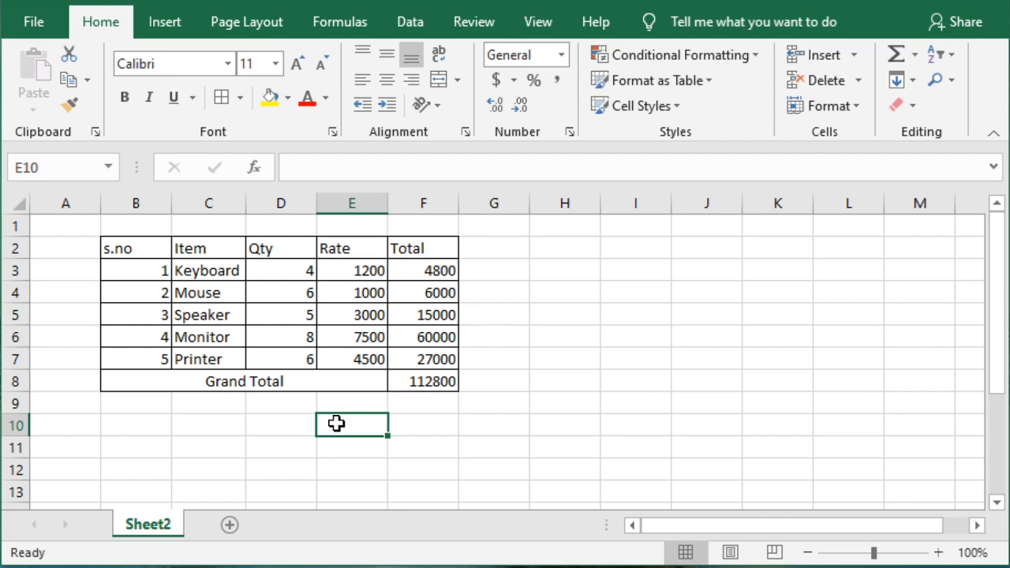
{"action": "left_click", "coordinate": [155, 442]}
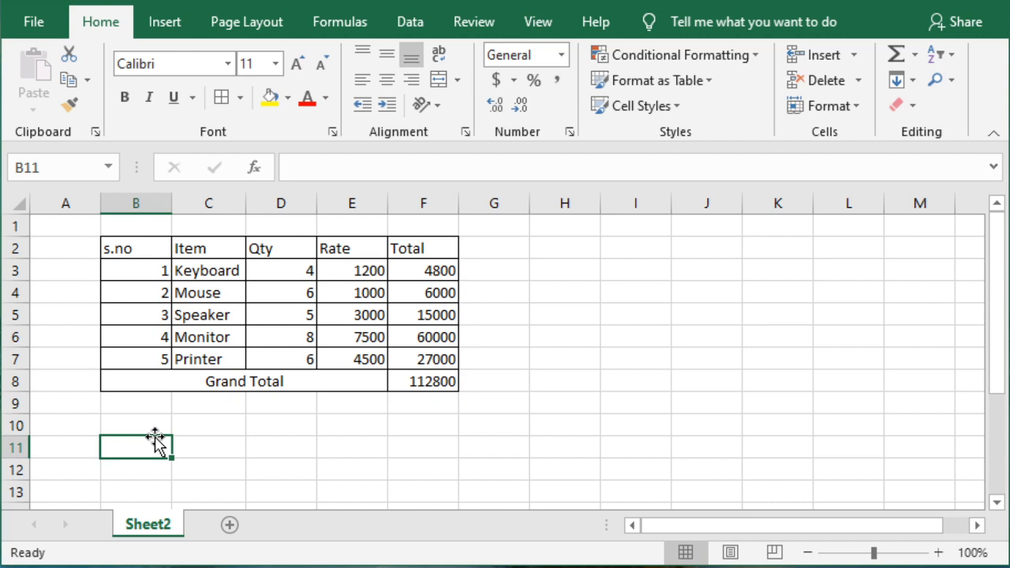
{"action": "left_click", "coordinate": [217, 422]}
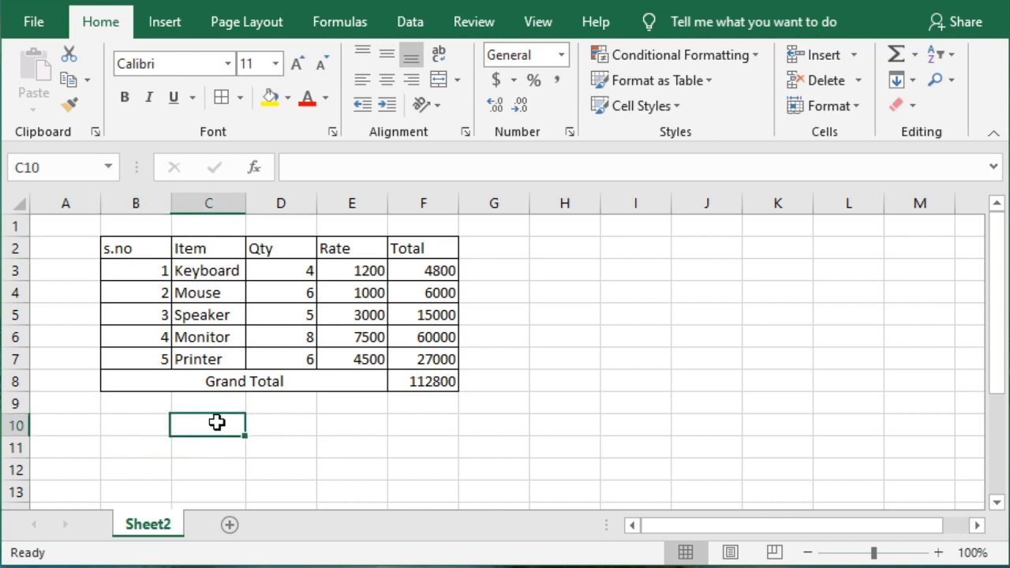
{"action": "left_click", "coordinate": [277, 428]}
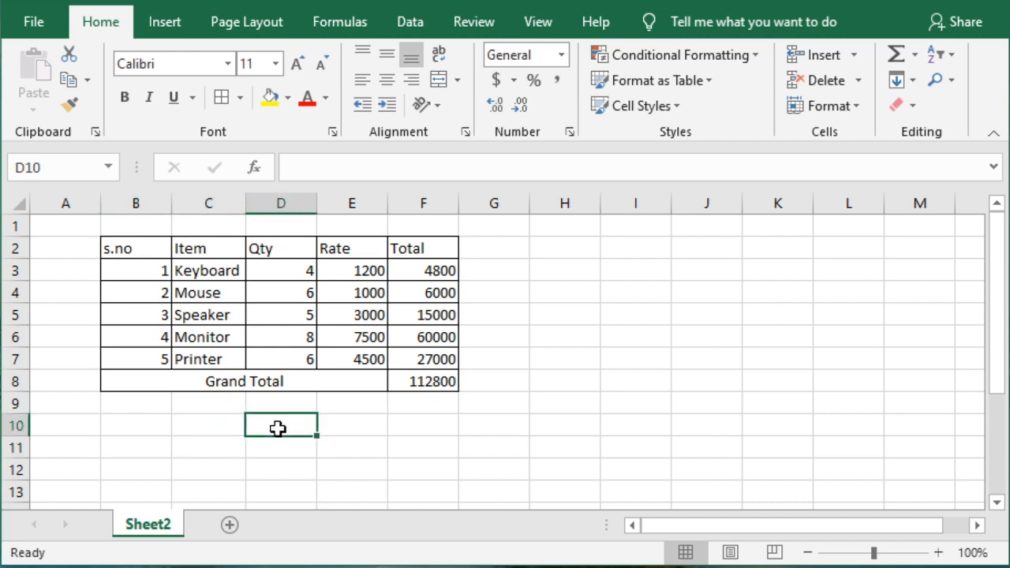